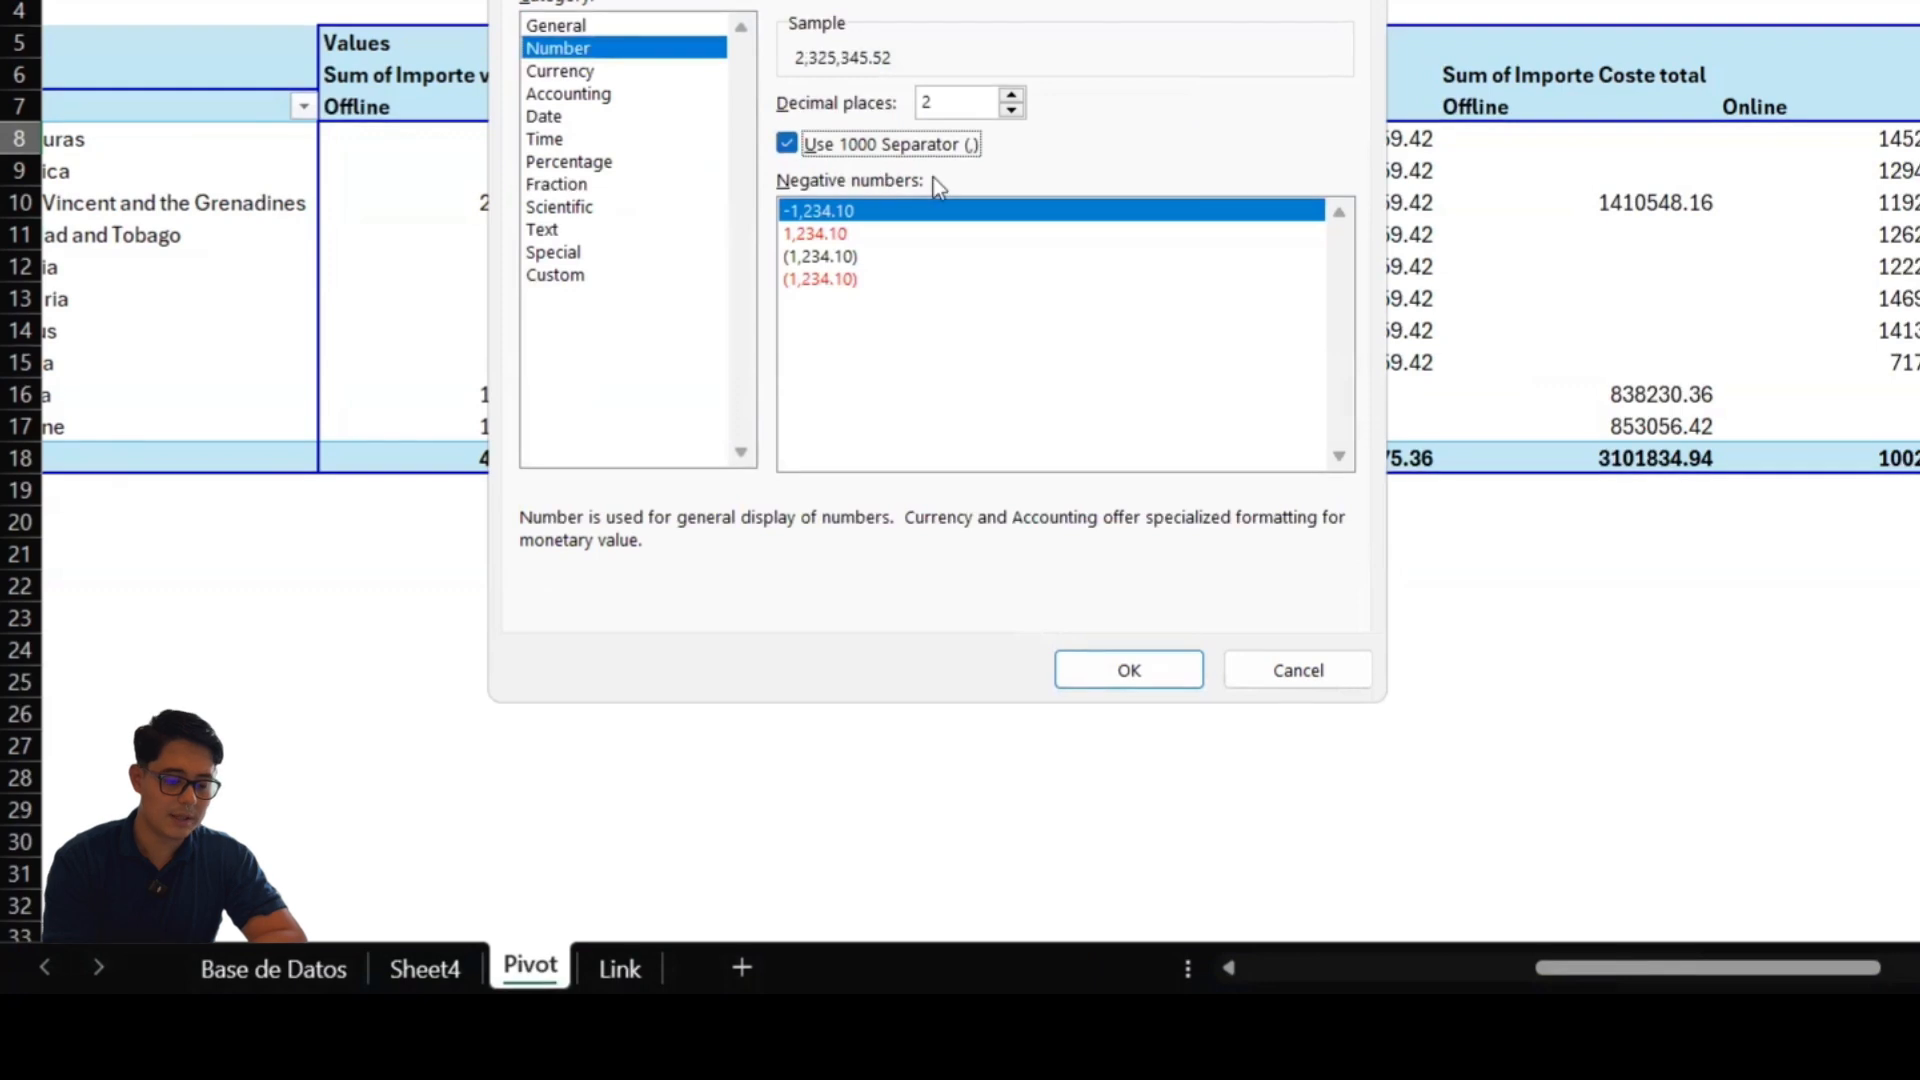
Show negative numbers in red parentheses for the Sum of Importe venta total values and apply the number format.
{"action": "left_click", "coordinate": [828, 281]}
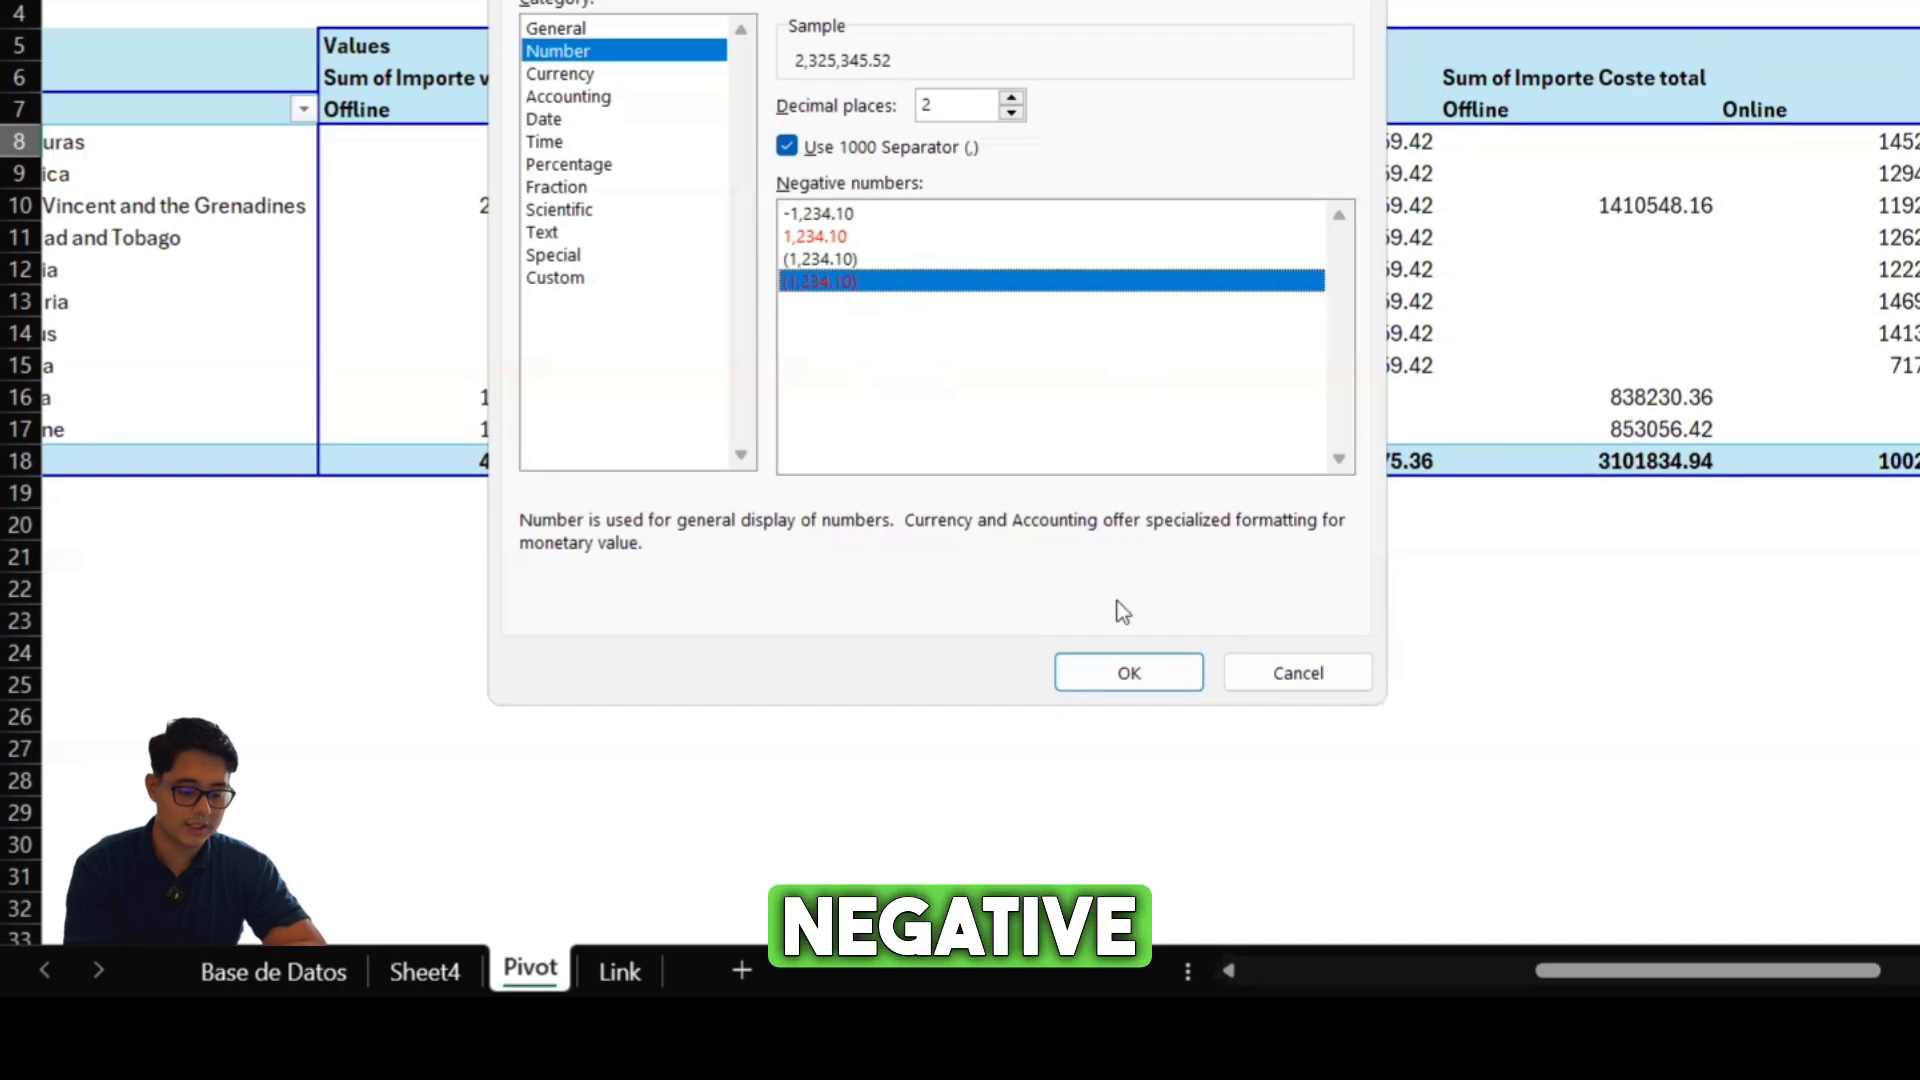
{"action": "left_click", "coordinate": [1106, 684]}
{"action": "scroll", "coordinate": [1100, 679], "scroll_direction": "right", "scroll_amount": 2}
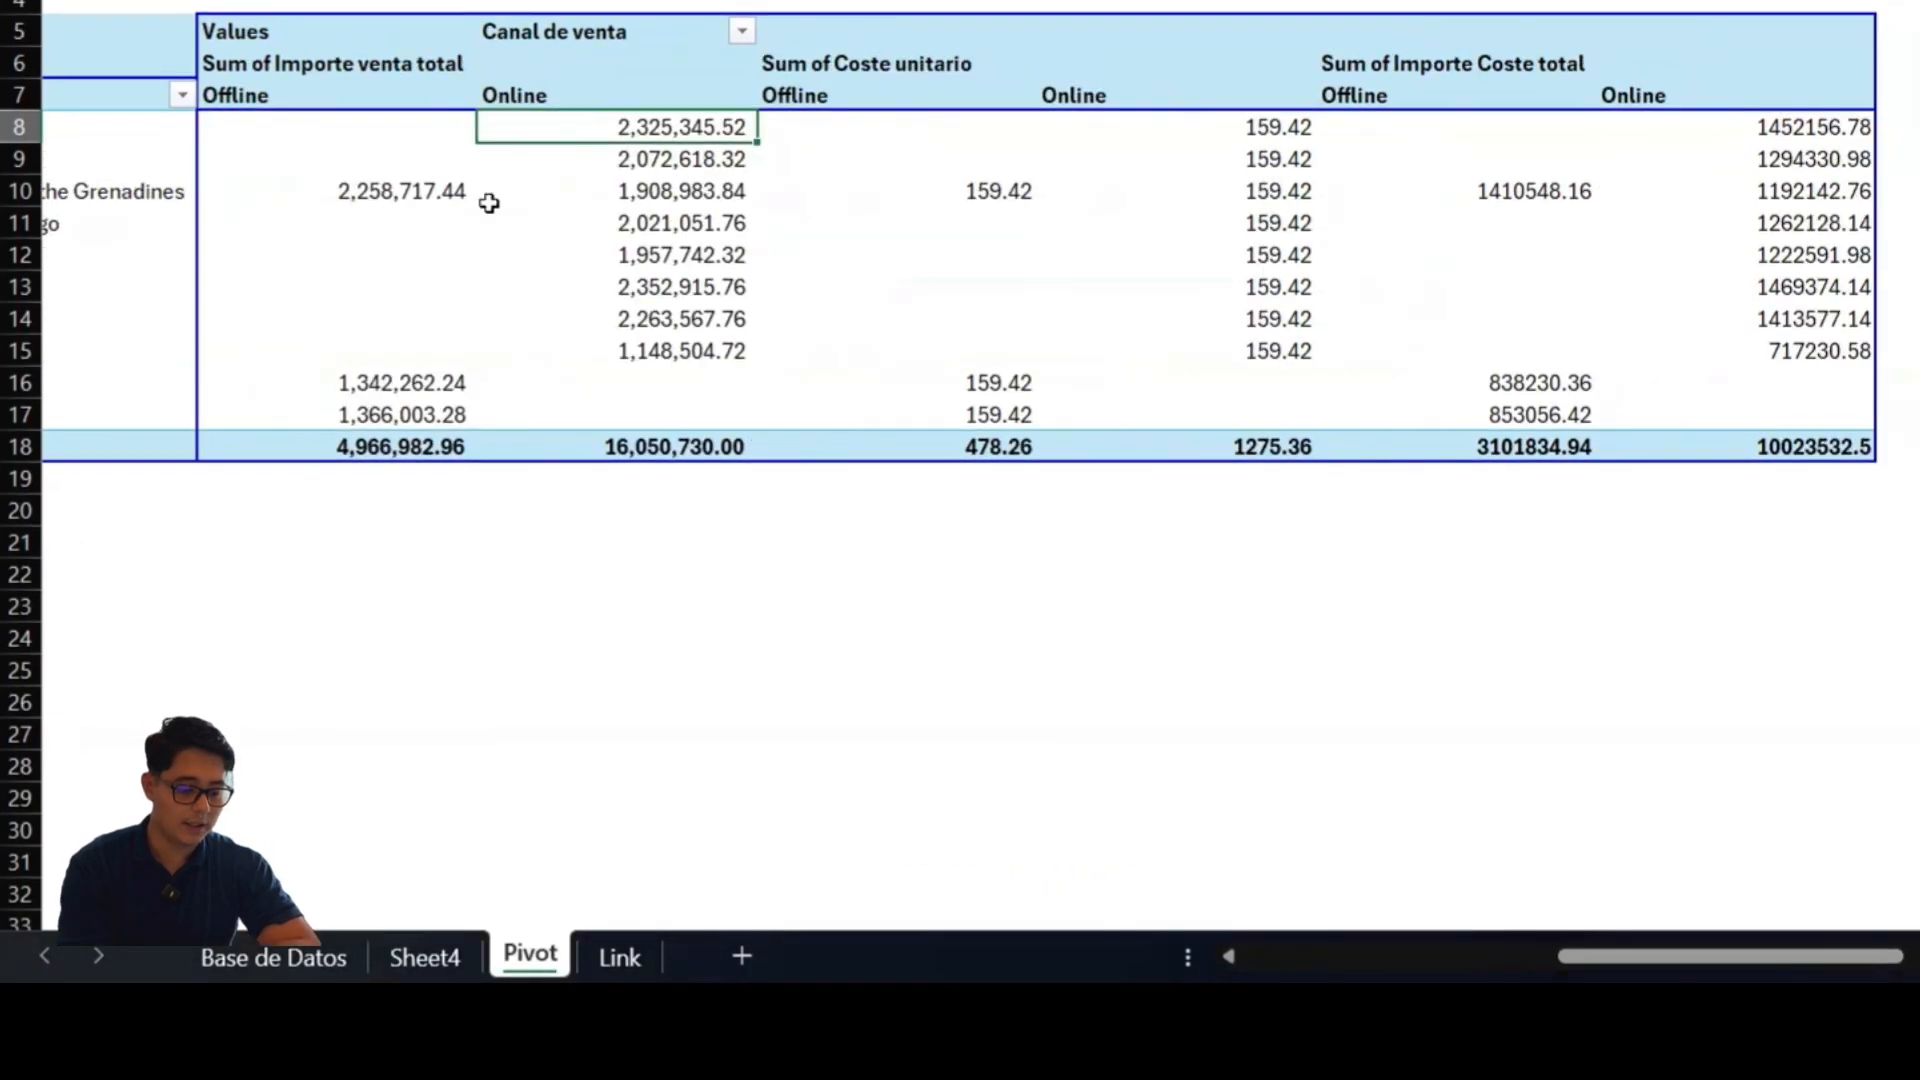
{"action": "left_click", "coordinate": [350, 63]}
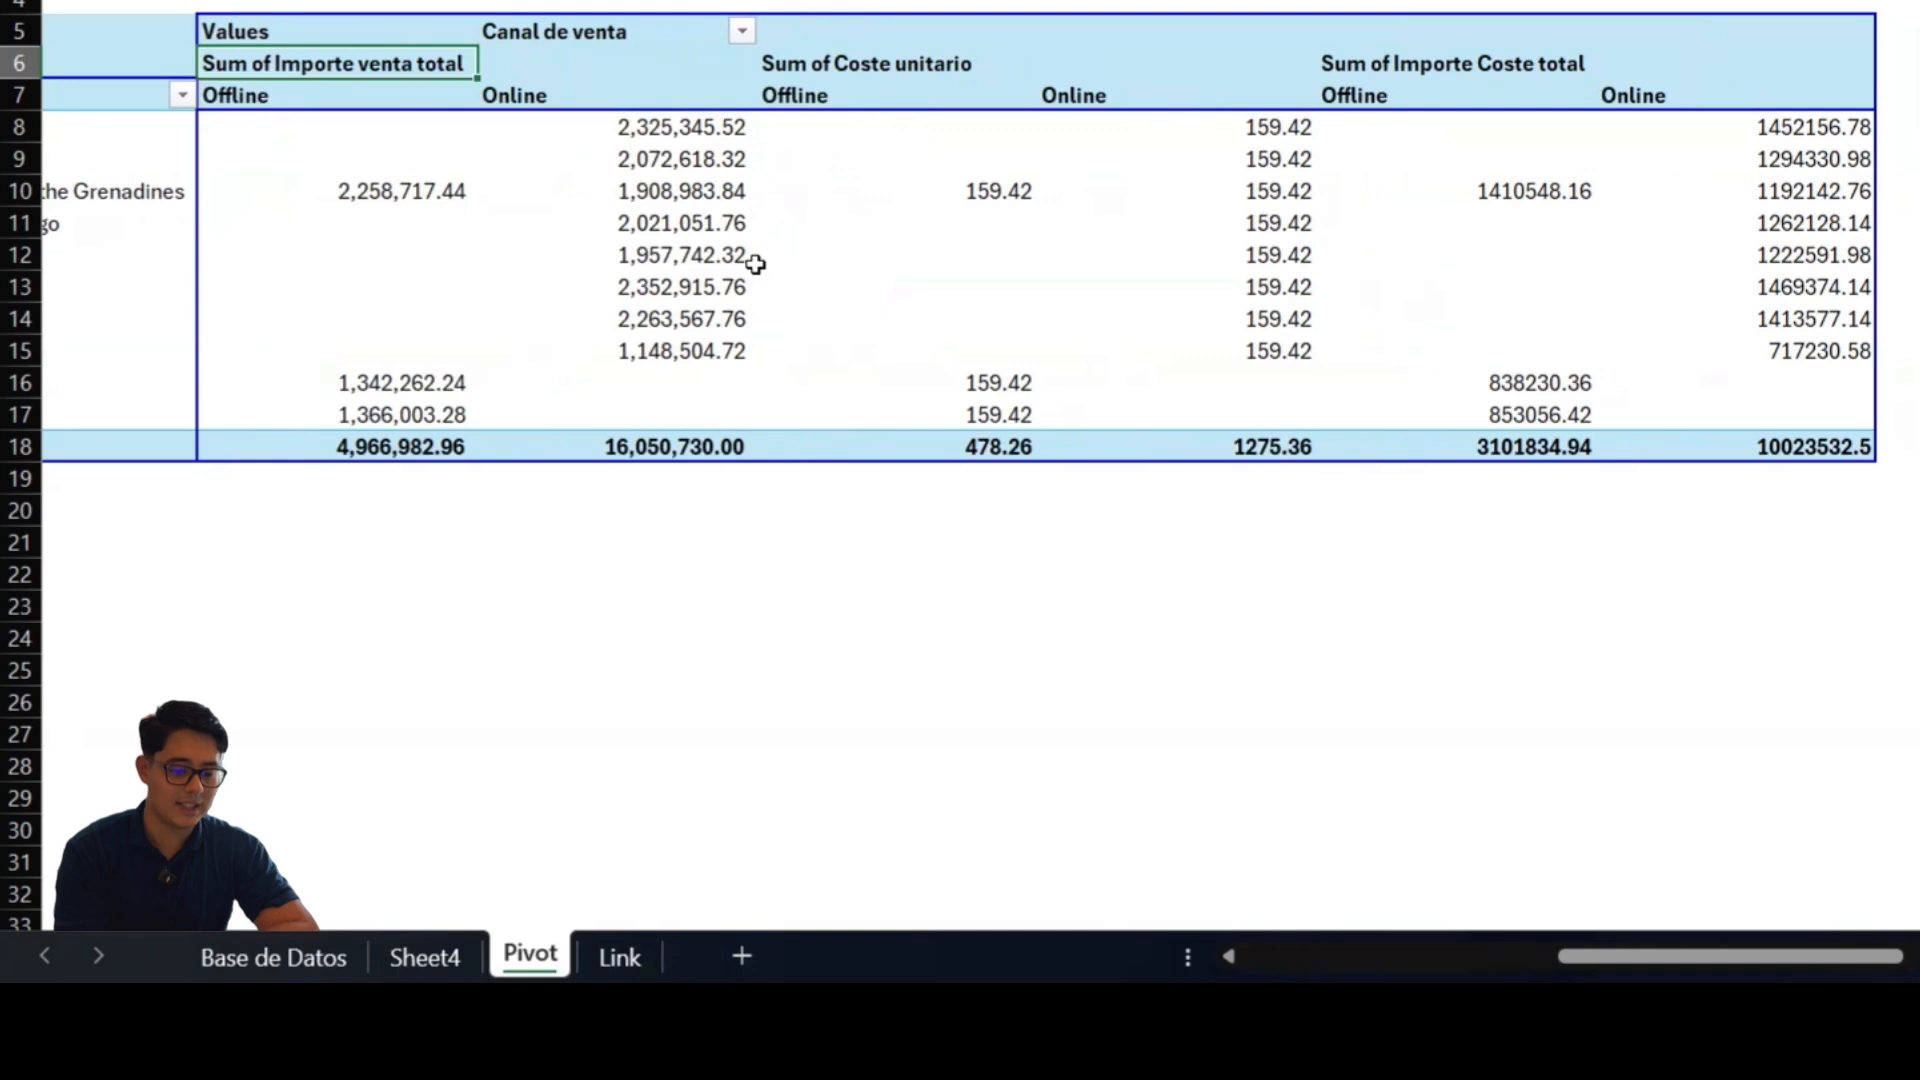
{"action": "left_click", "coordinate": [912, 64]}
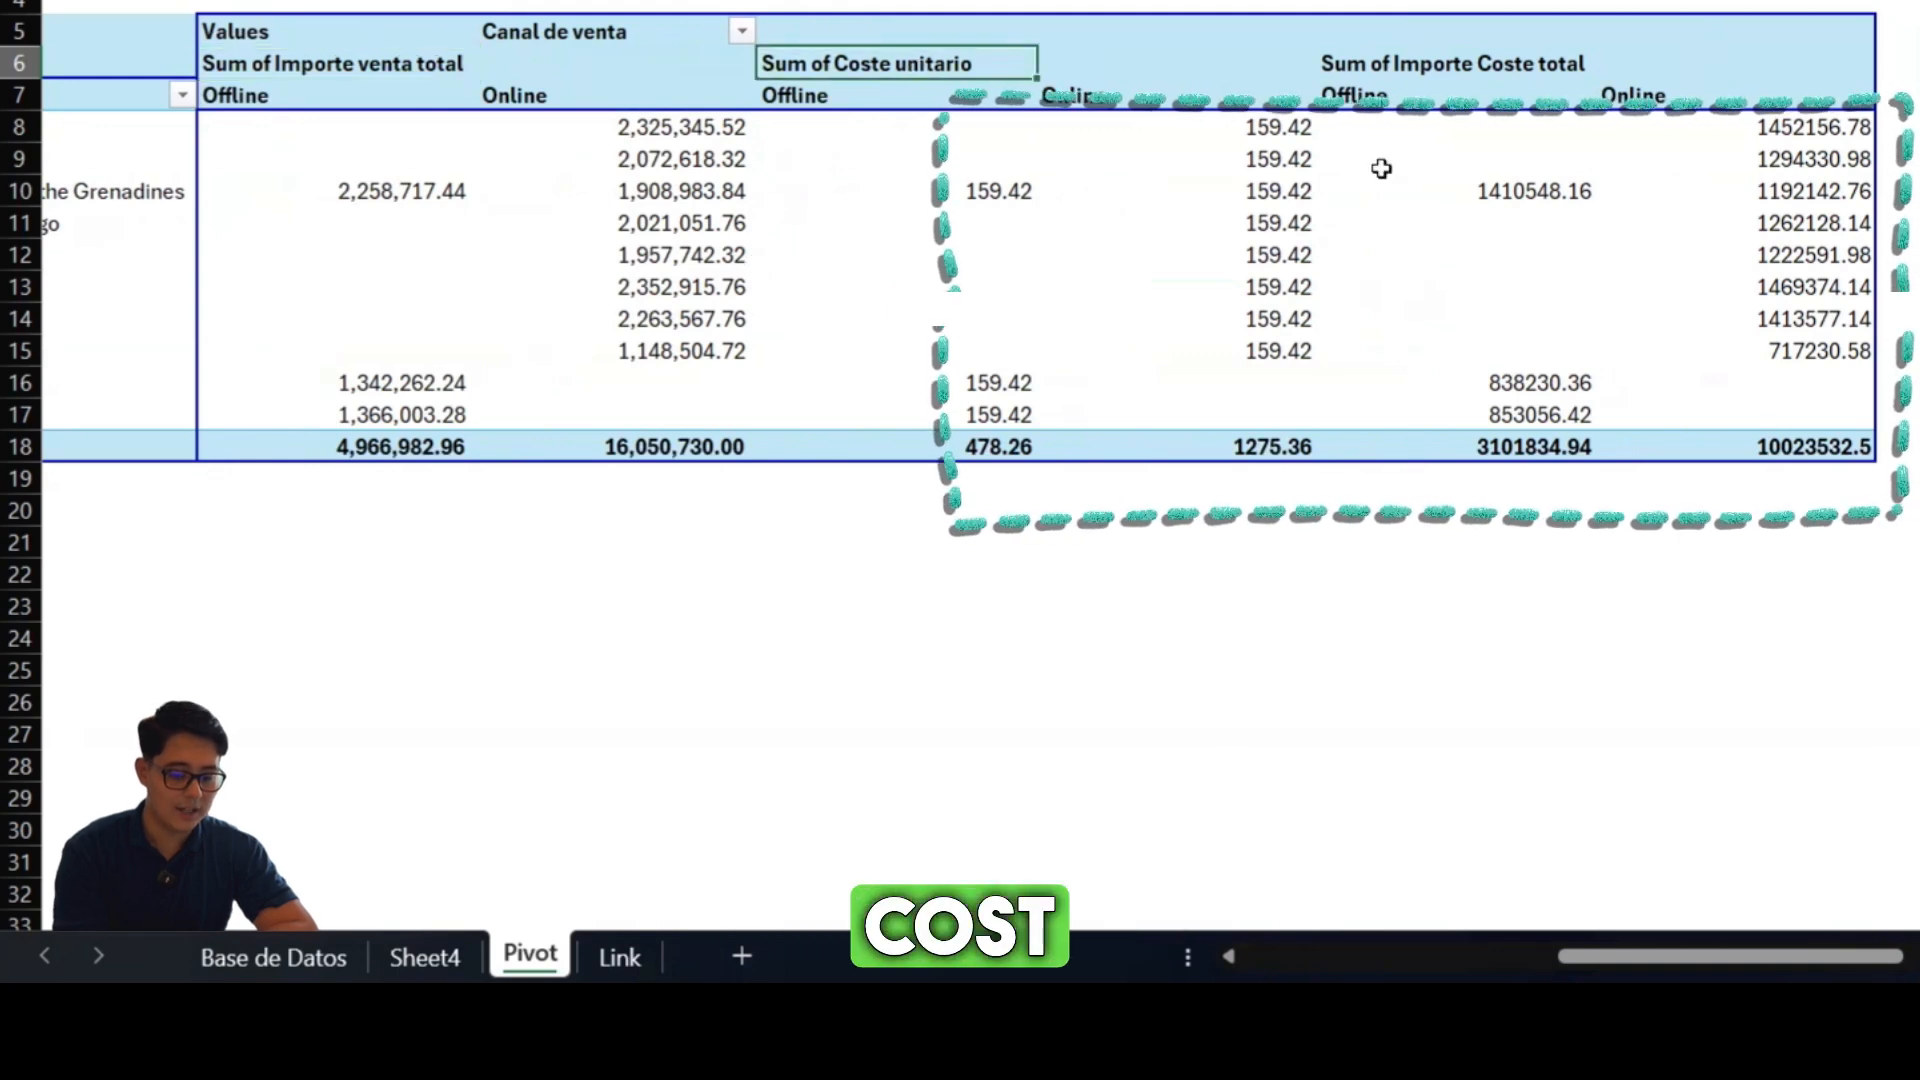
{"action": "left_click", "coordinate": [1450, 64]}
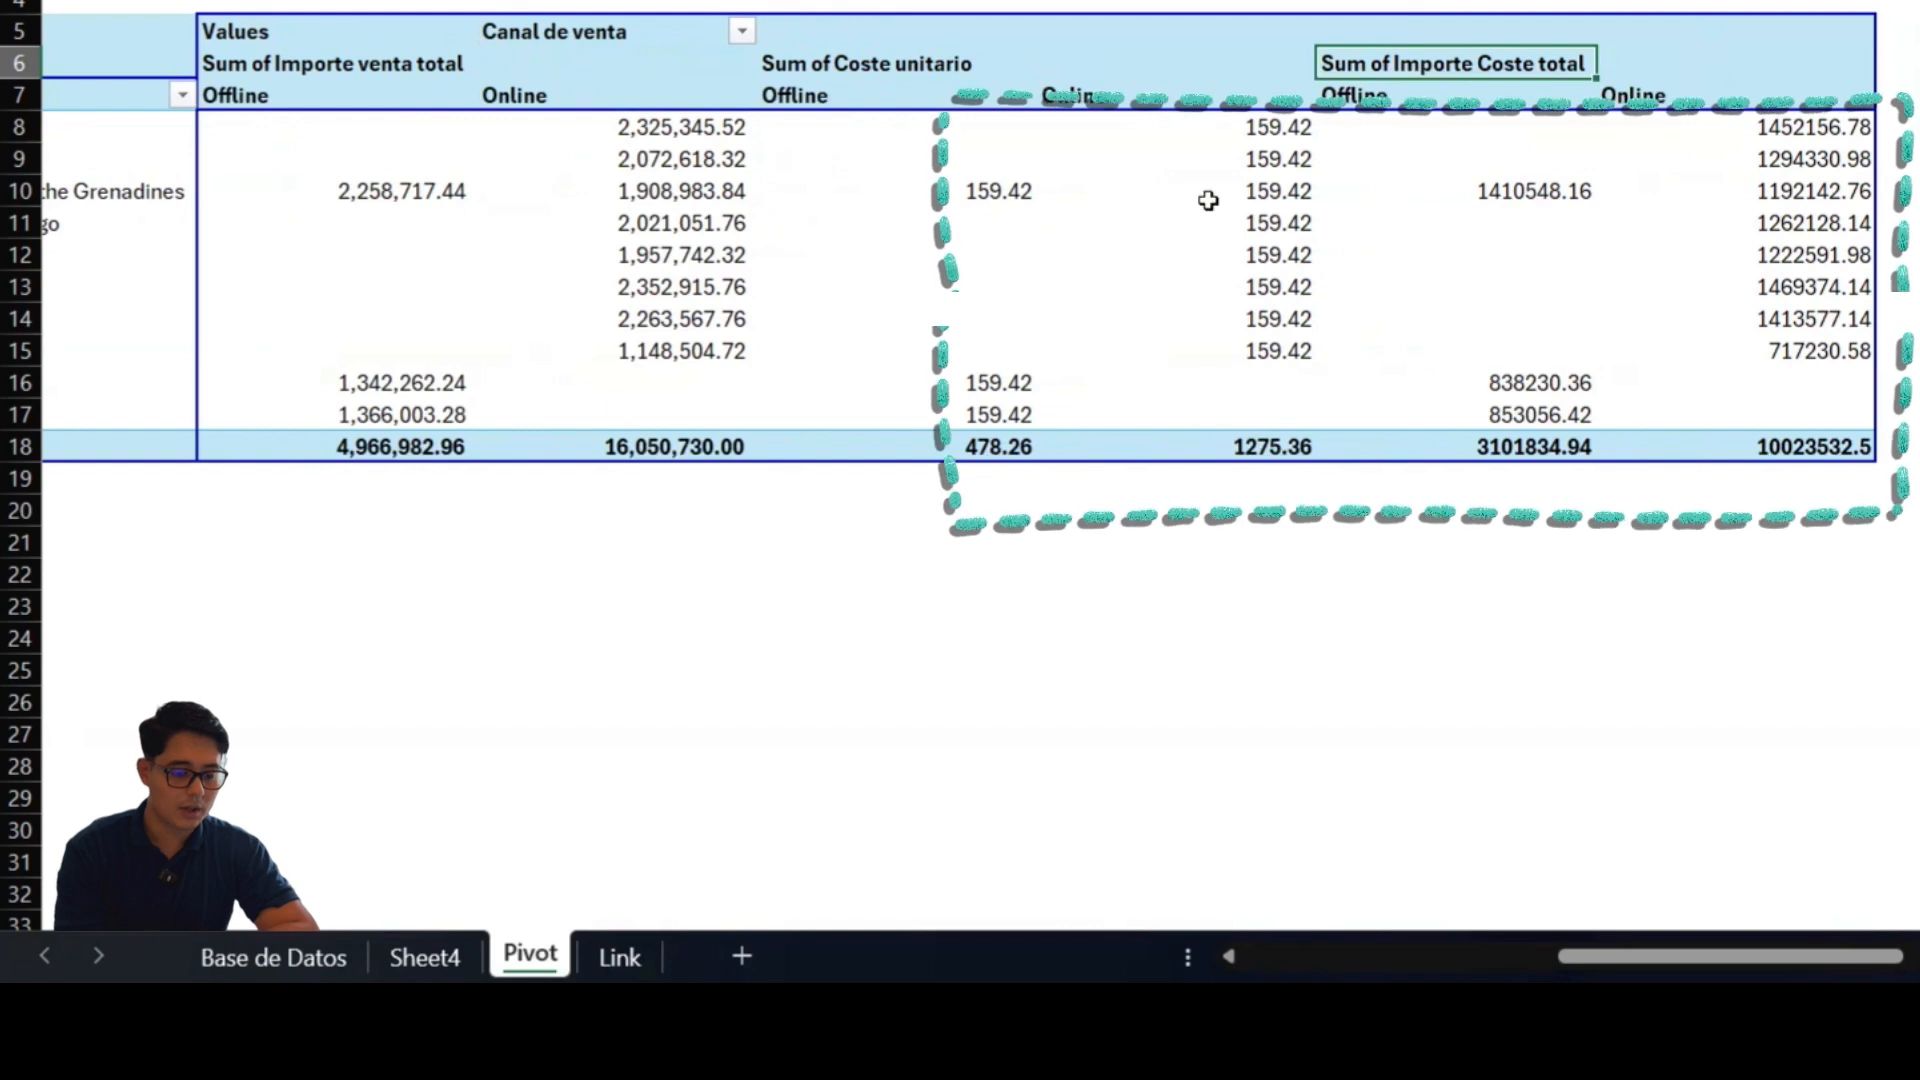
{"action": "left_click", "coordinate": [1254, 157]}
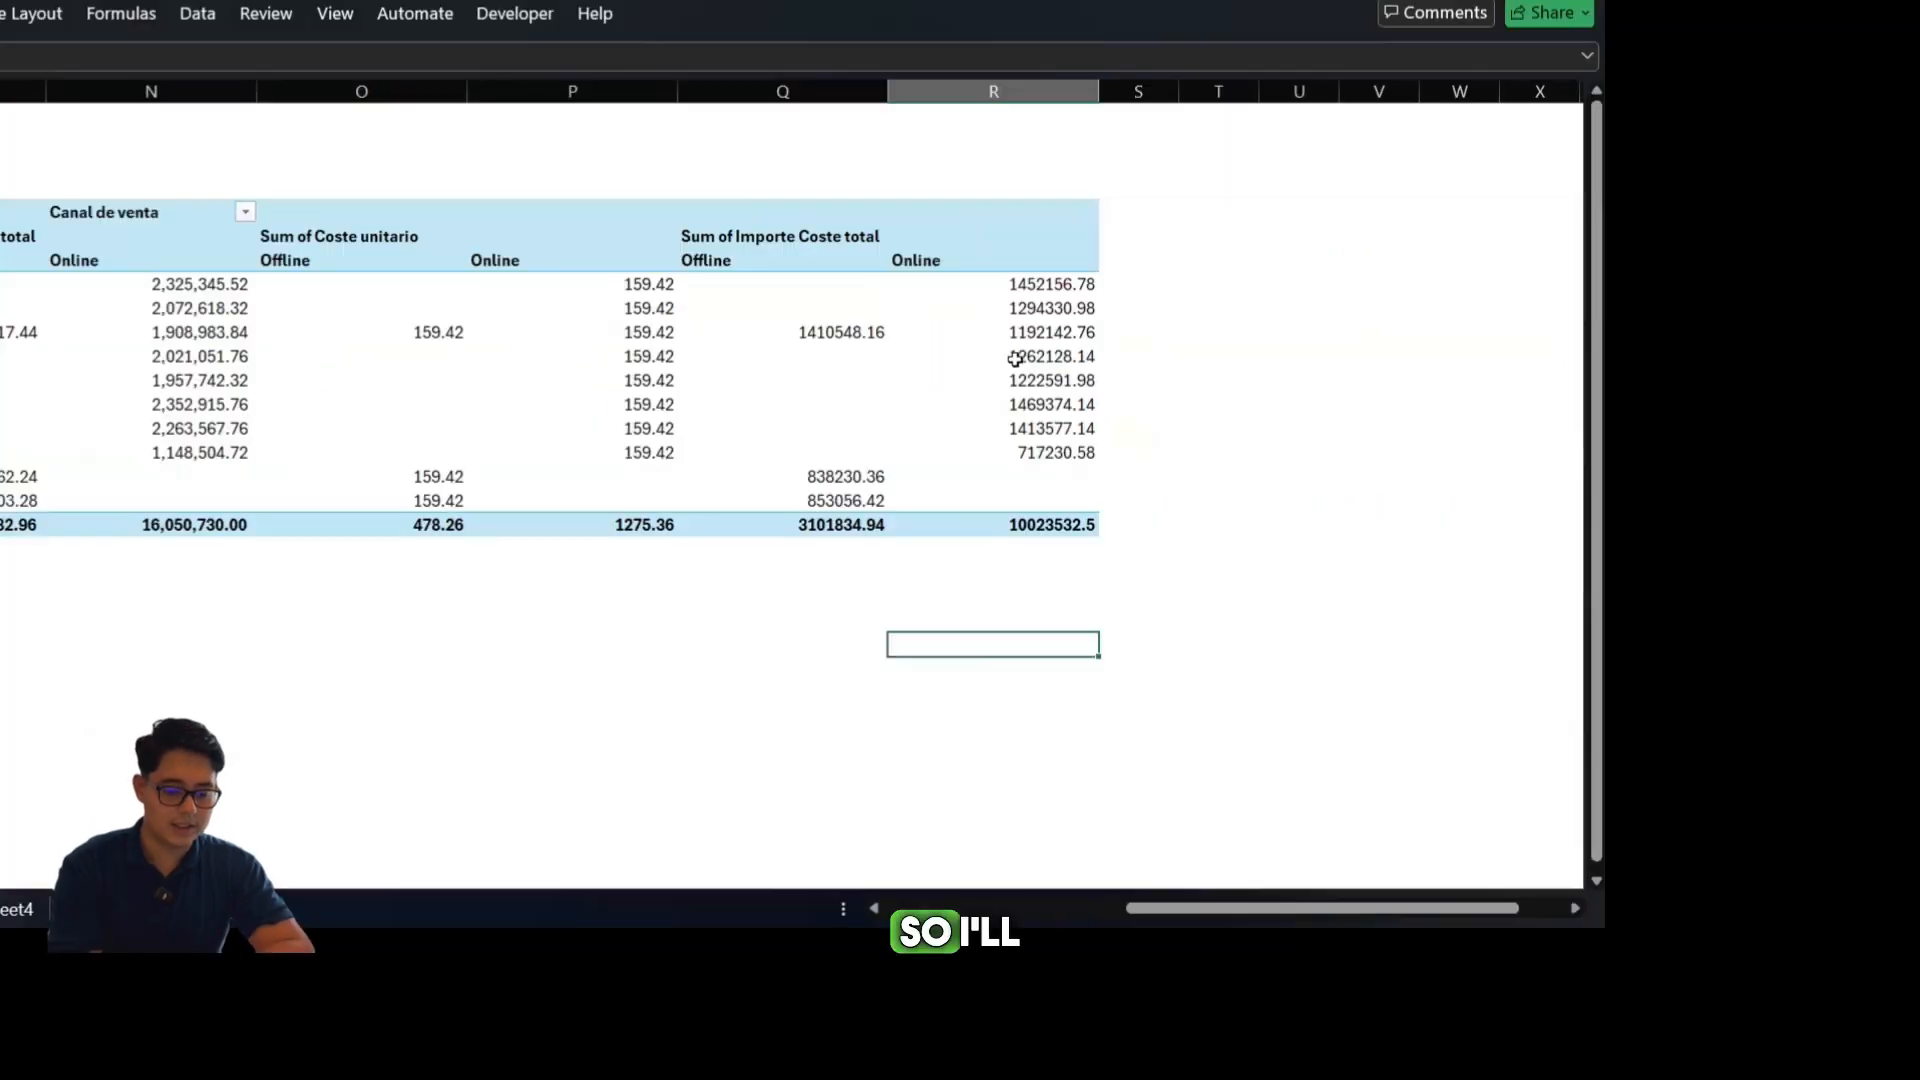
Format the Sum of Importe Coste total field as Number with 2 decimals, 1000 separator and negatives in red parentheses.
{"action": "left_click", "coordinate": [1765, 222]}
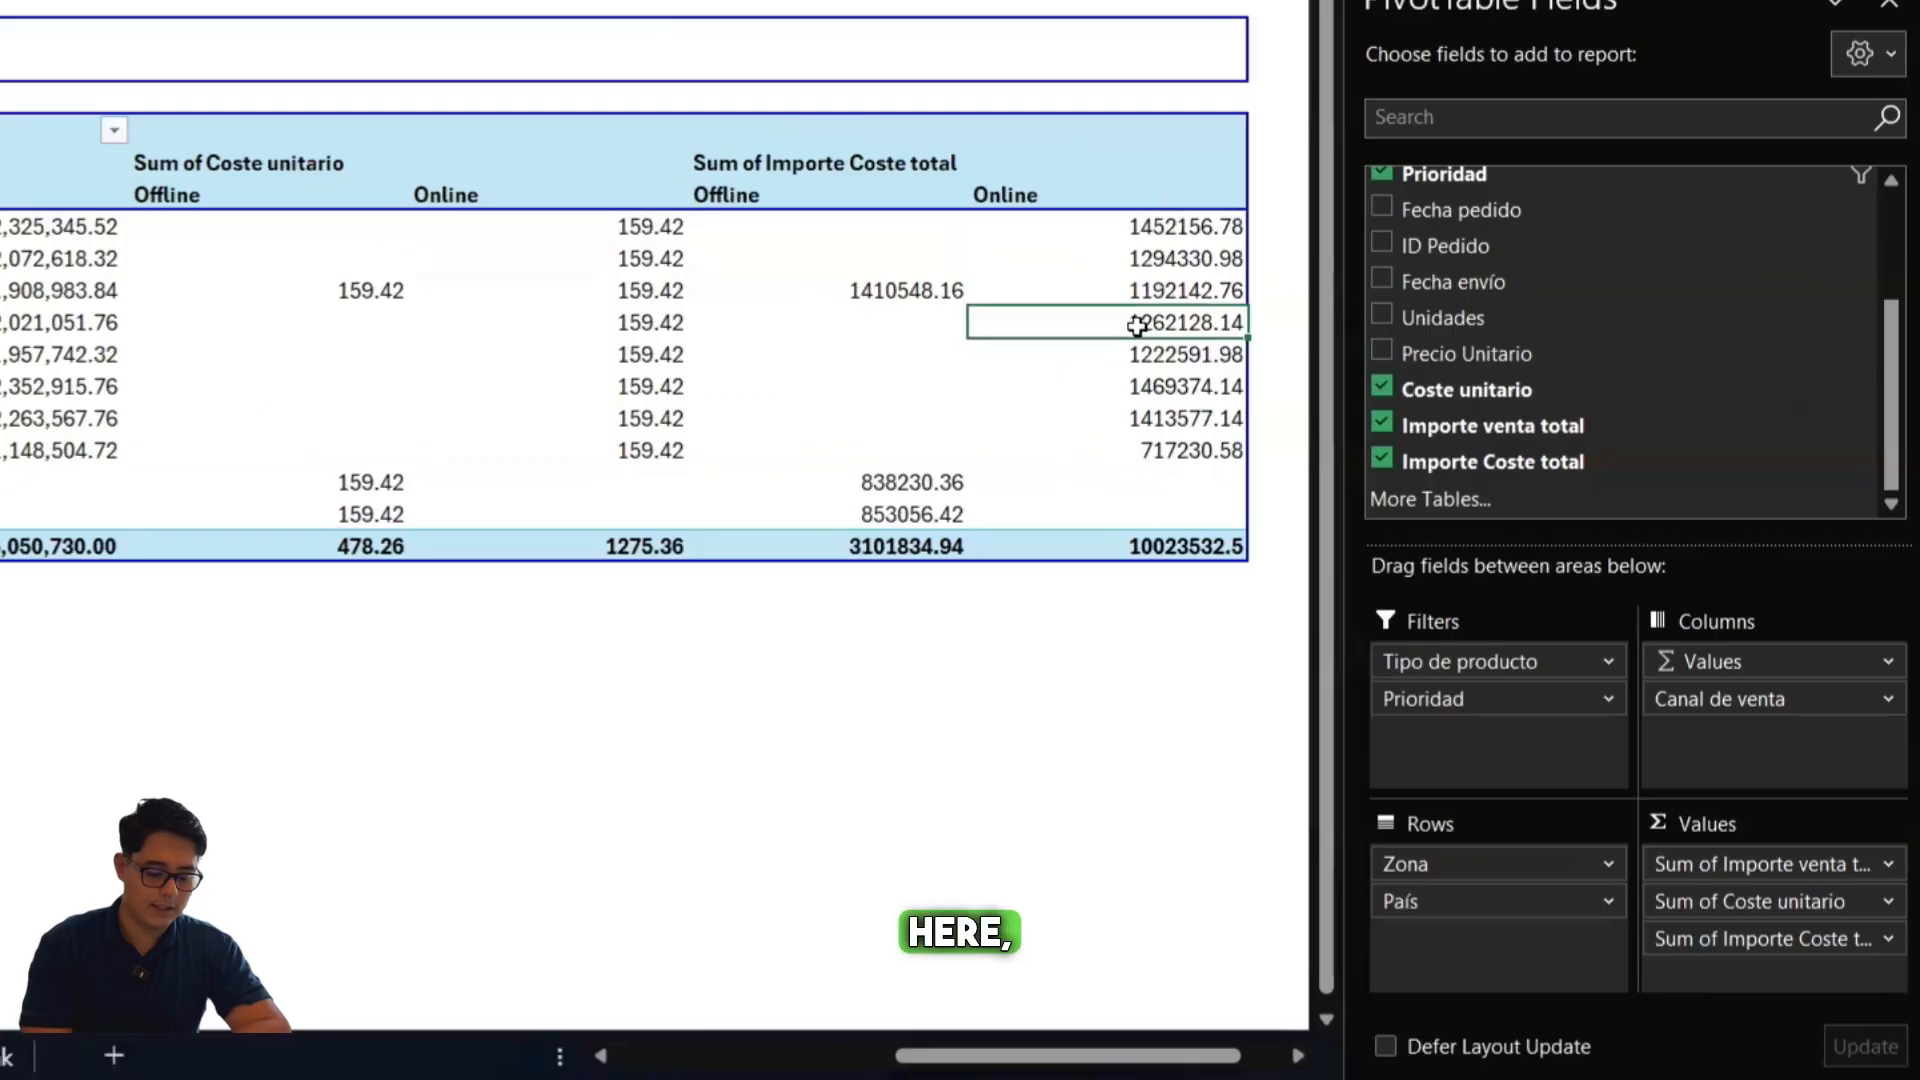
{"action": "right_click", "coordinate": [1139, 330]}
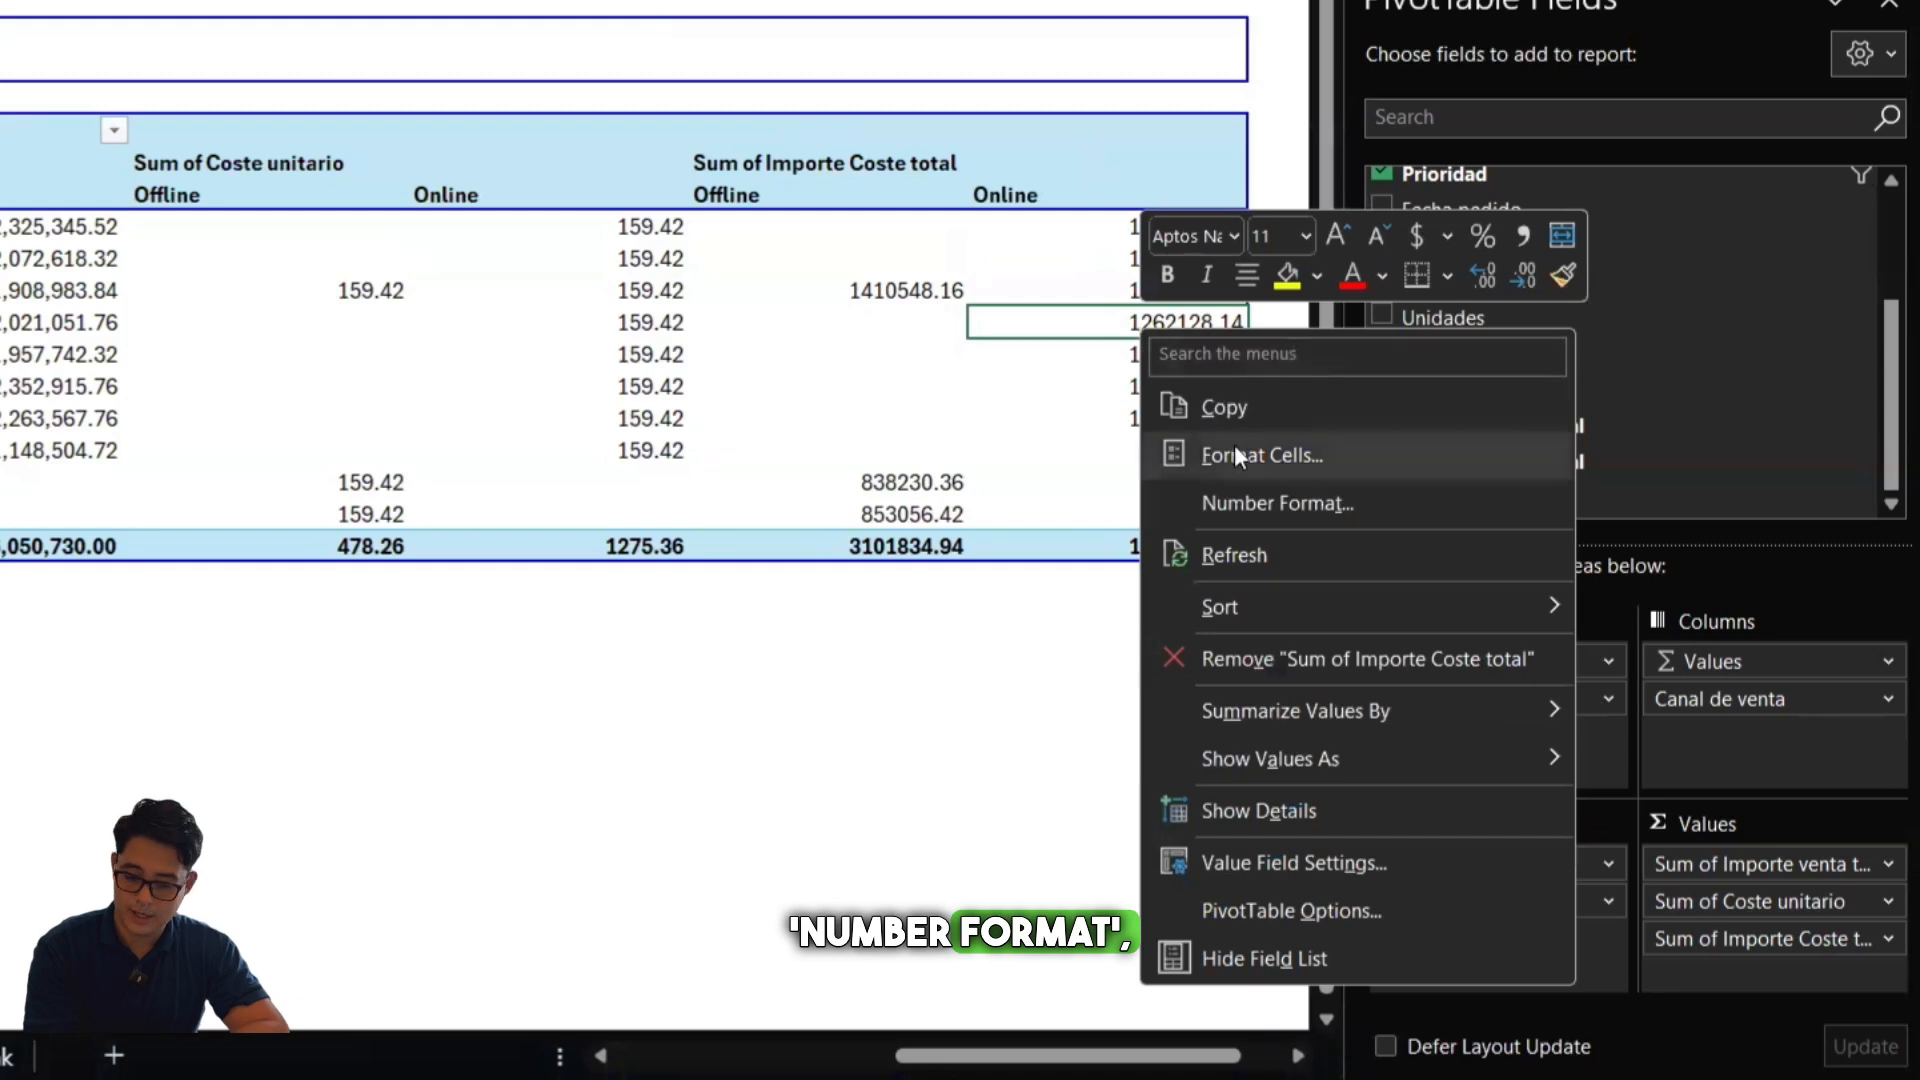
{"action": "left_click", "coordinate": [1256, 492]}
{"action": "left_click", "coordinate": [925, 234]}
{"action": "left_click", "coordinate": [1133, 464]}
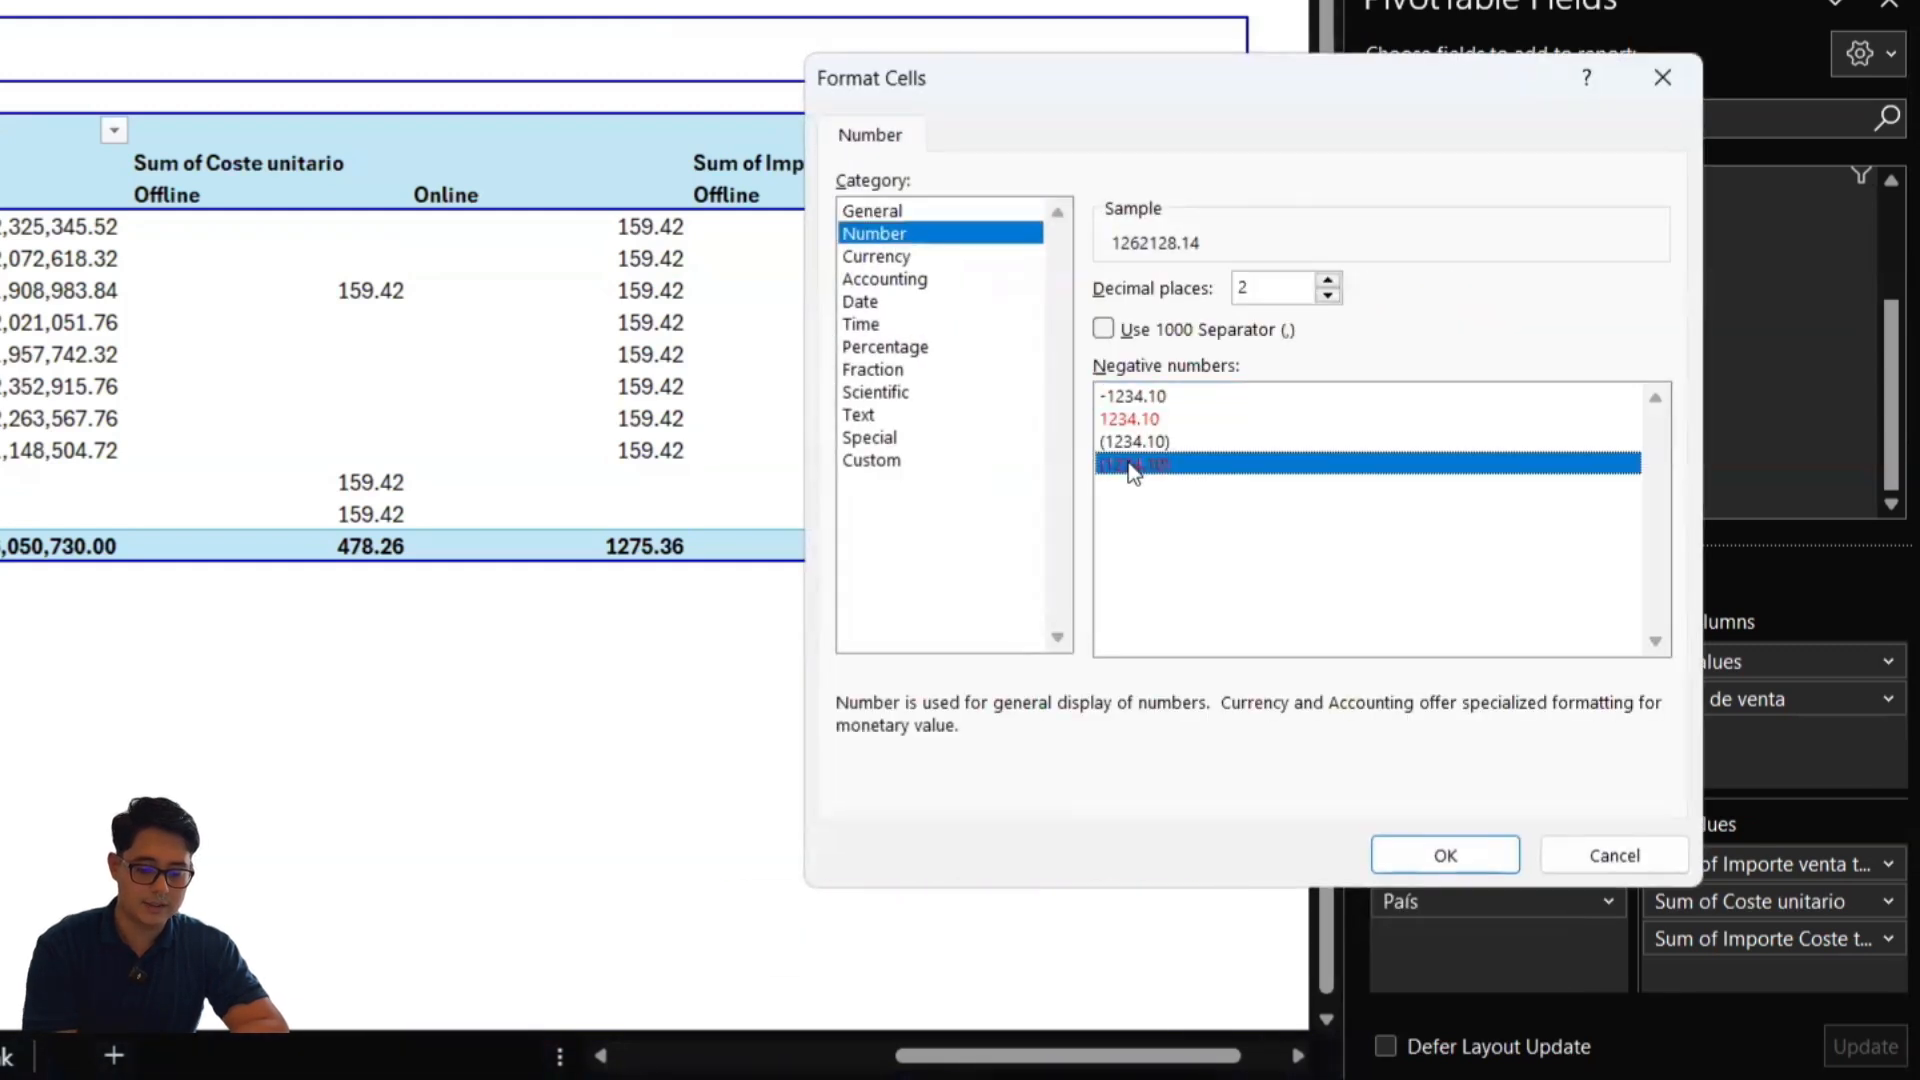
{"action": "left_click", "coordinate": [1104, 329]}
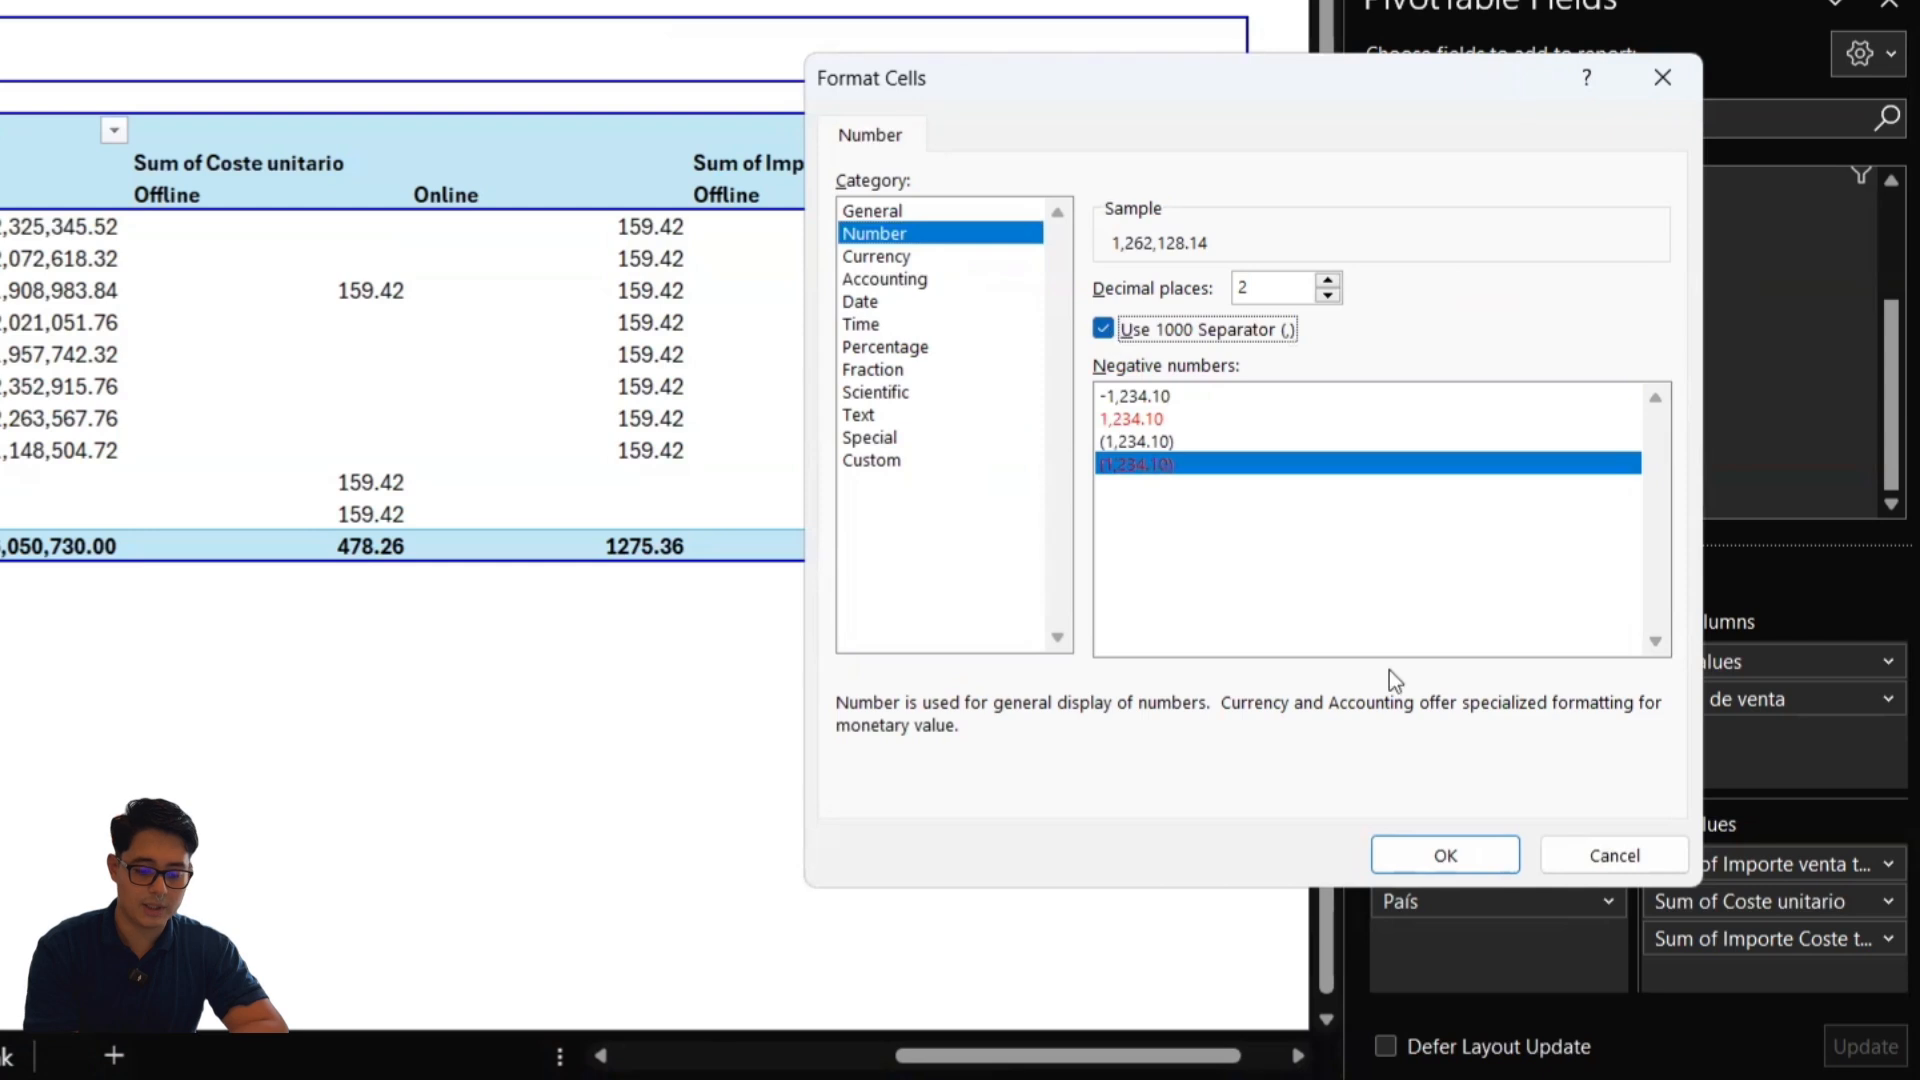
{"action": "left_click", "coordinate": [1442, 844]}
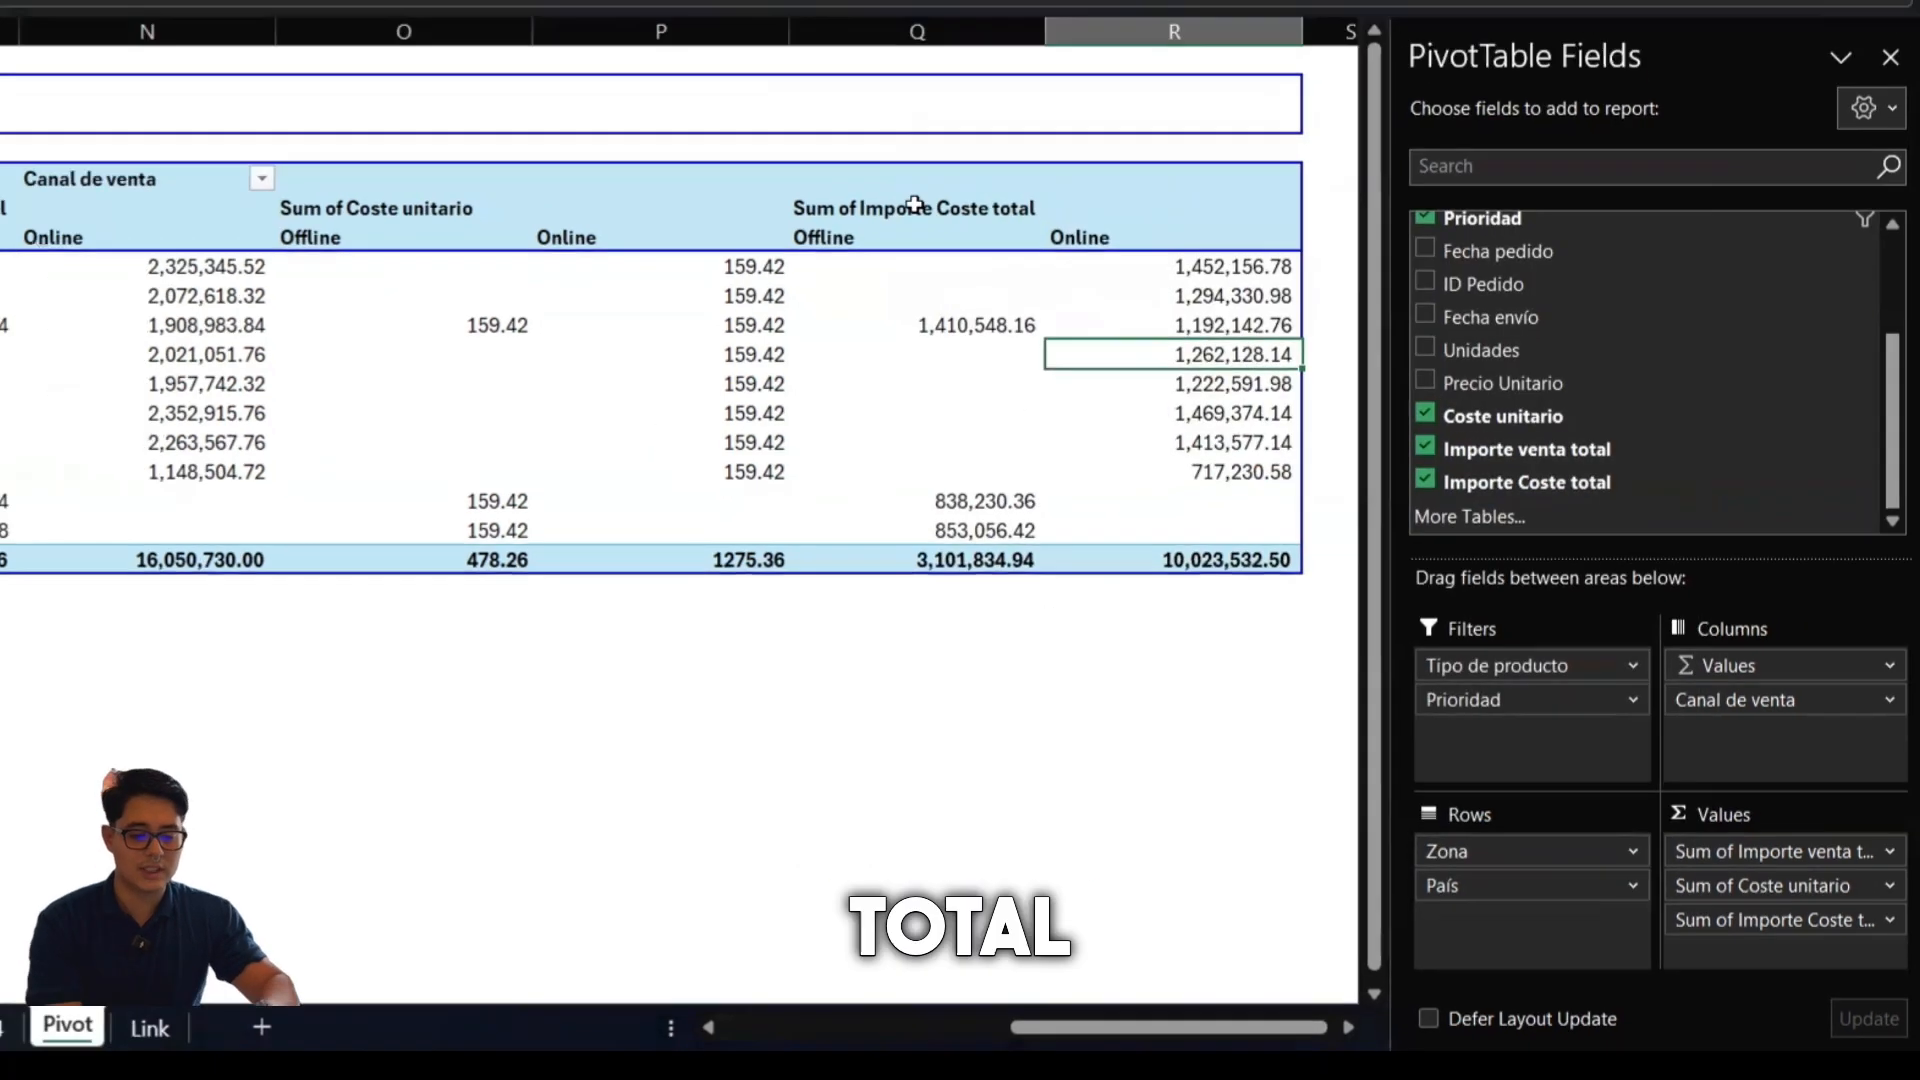
{"action": "left_click_drag", "start_coordinate": [830, 163], "coordinate": [1114, 628]}
{"action": "left_click", "coordinate": [1260, 680]}
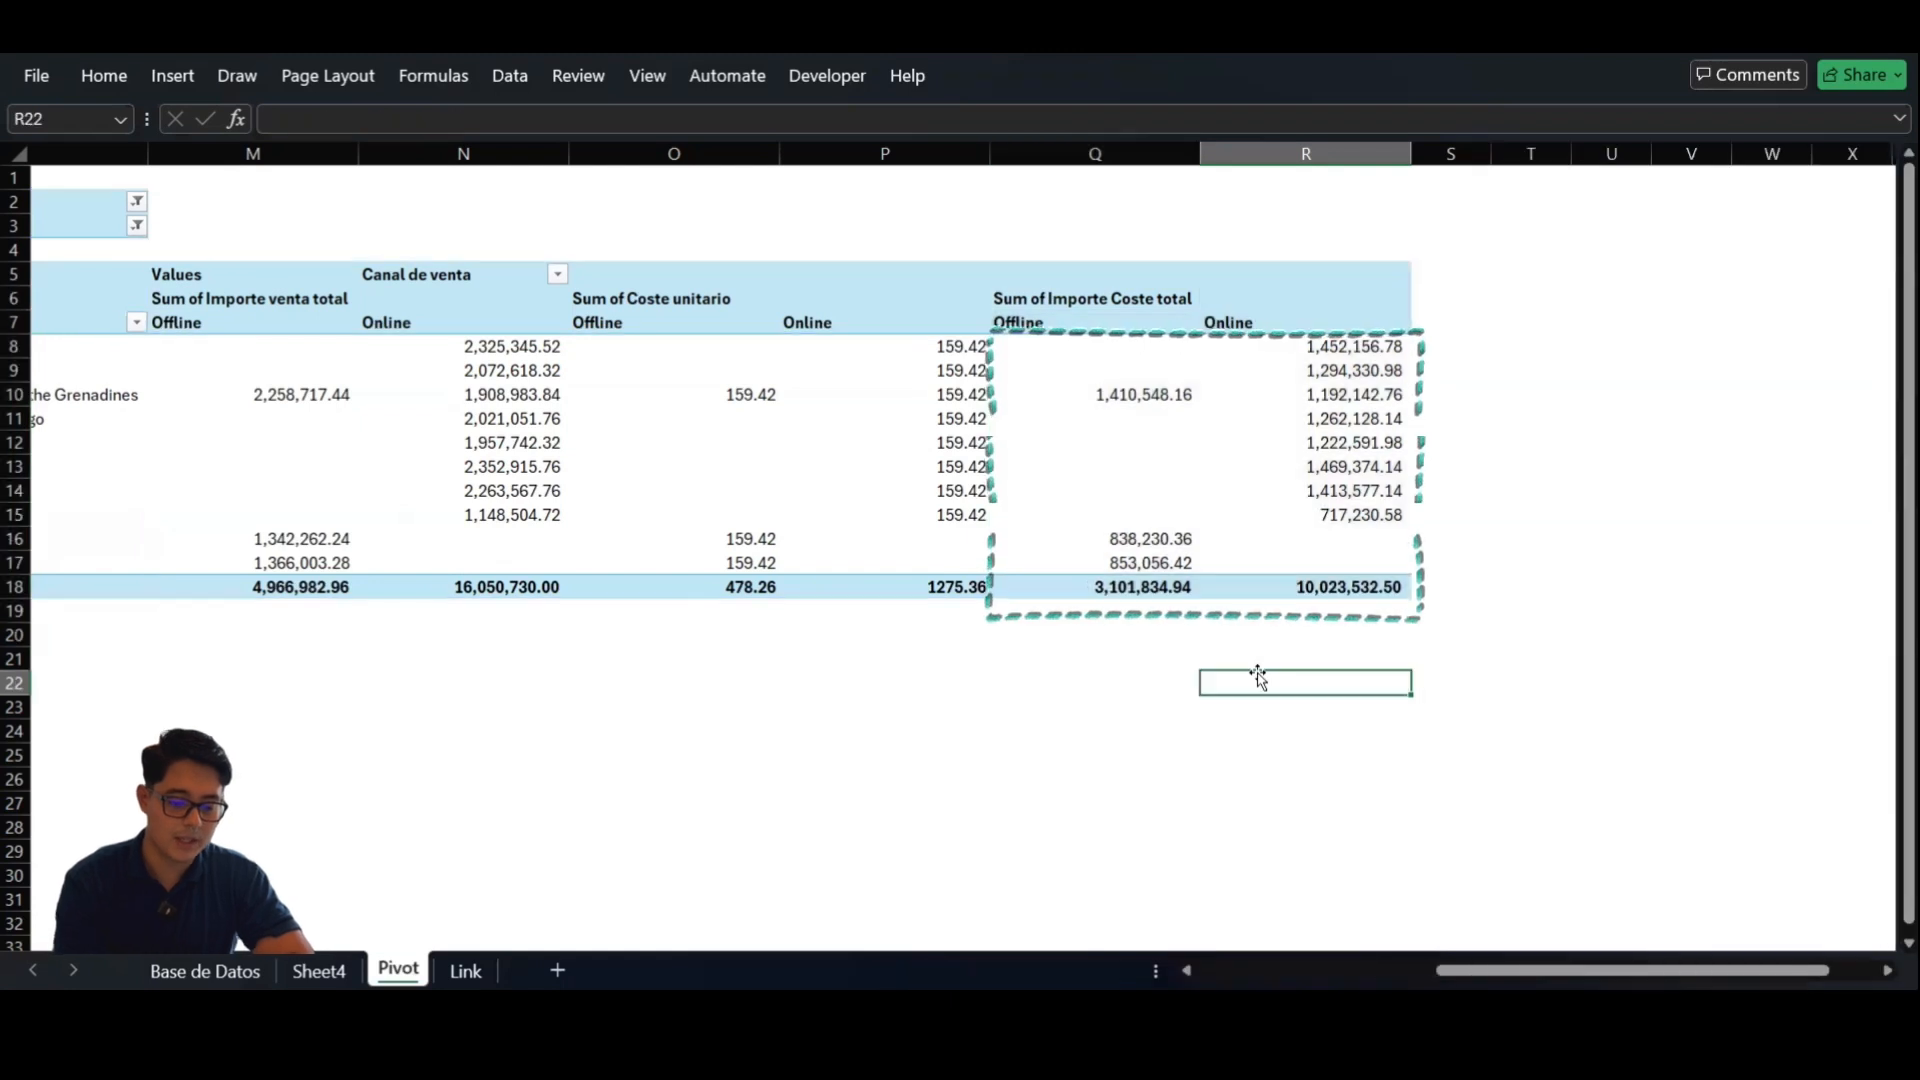
{"action": "key", "text": "Escape"}
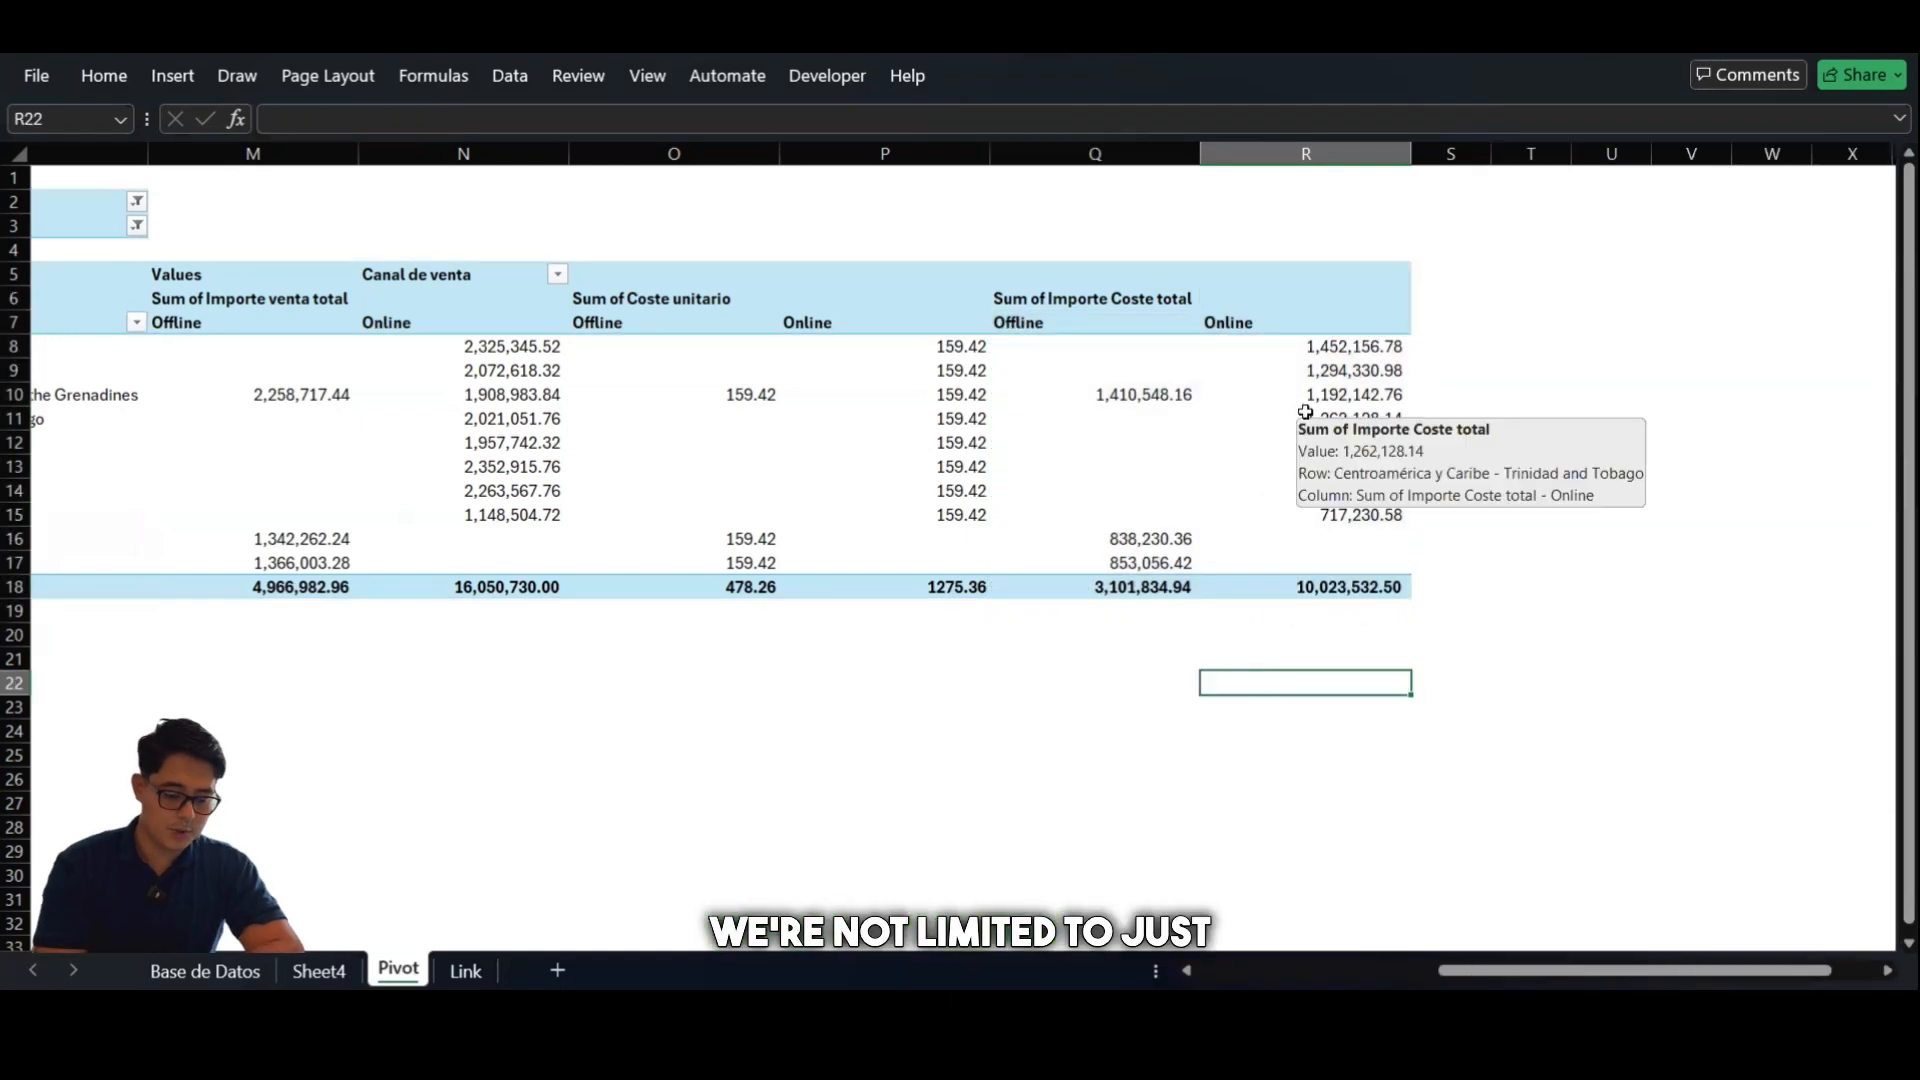
Try the Currency format with the USS symbol for Sum of Importe Coste total, and return to the Number category.
{"action": "right_click", "coordinate": [1306, 415]}
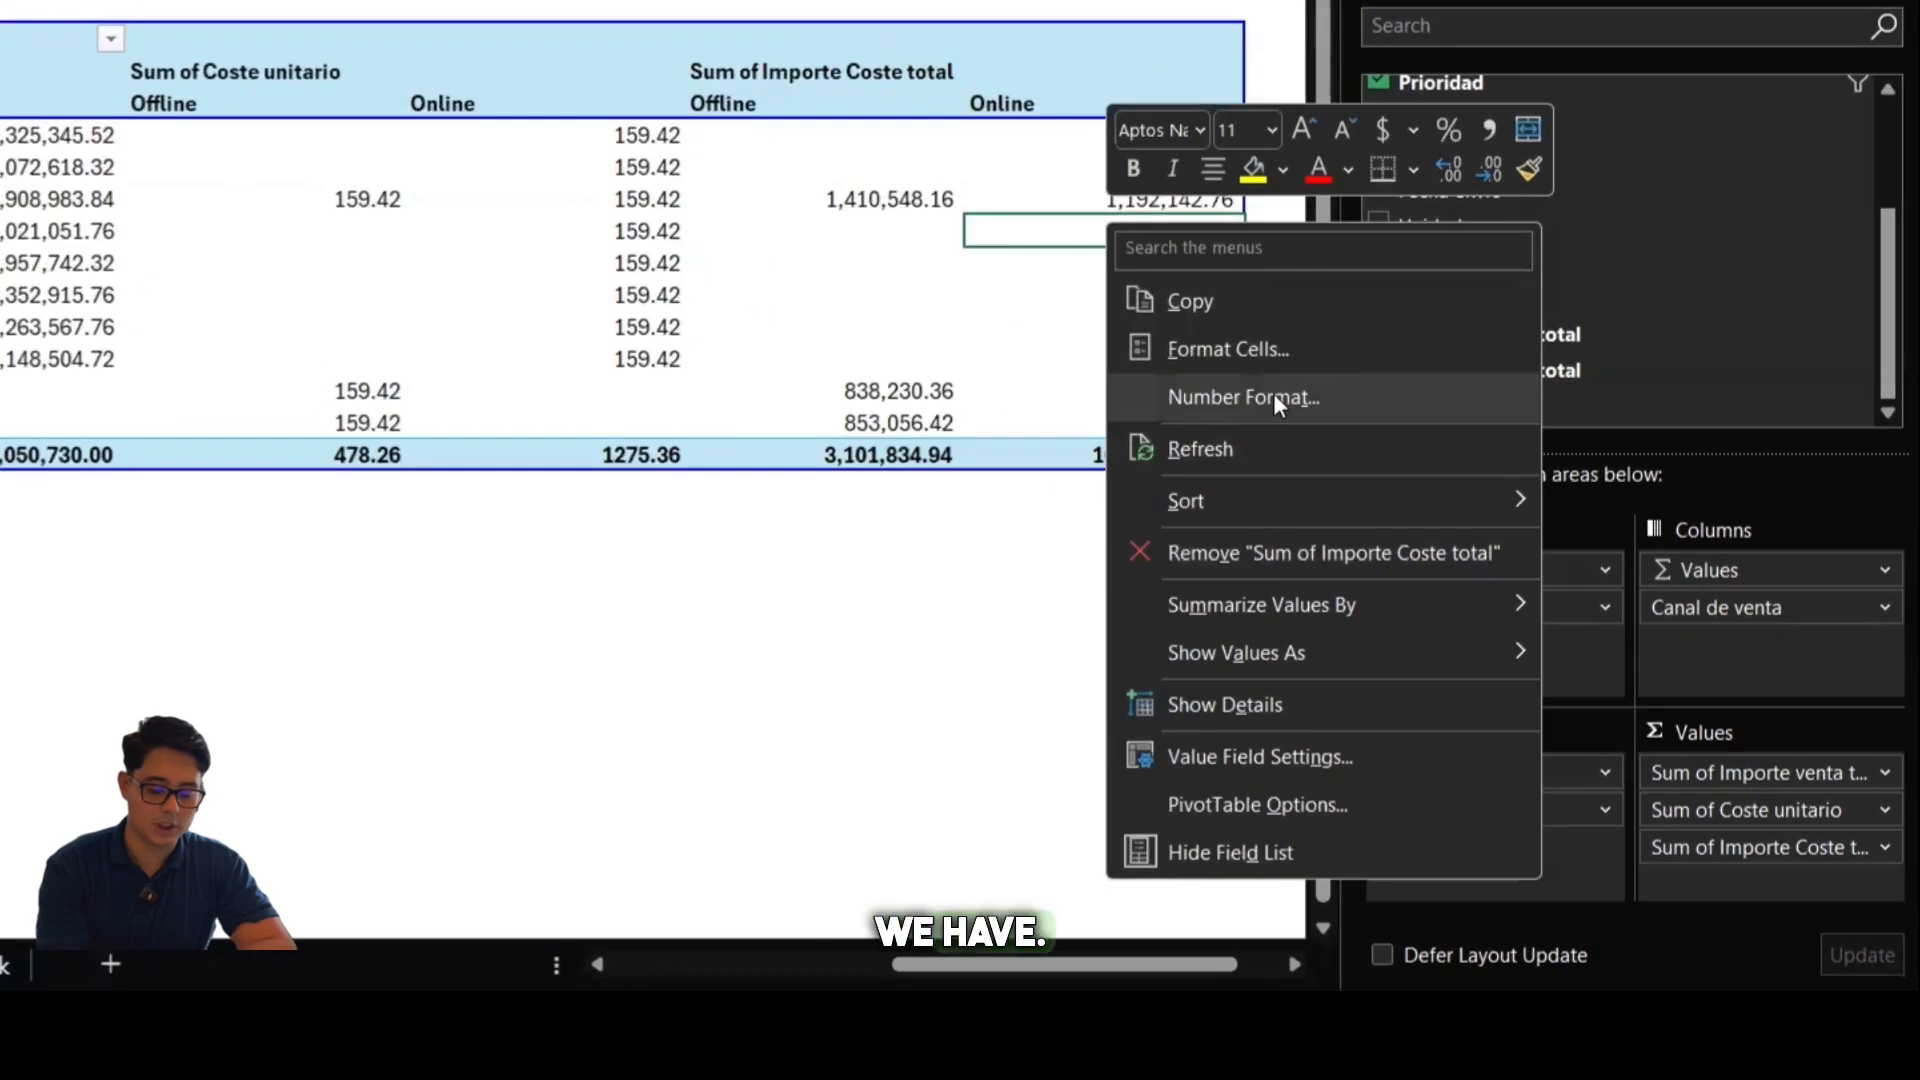
{"action": "left_click", "coordinate": [1412, 545]}
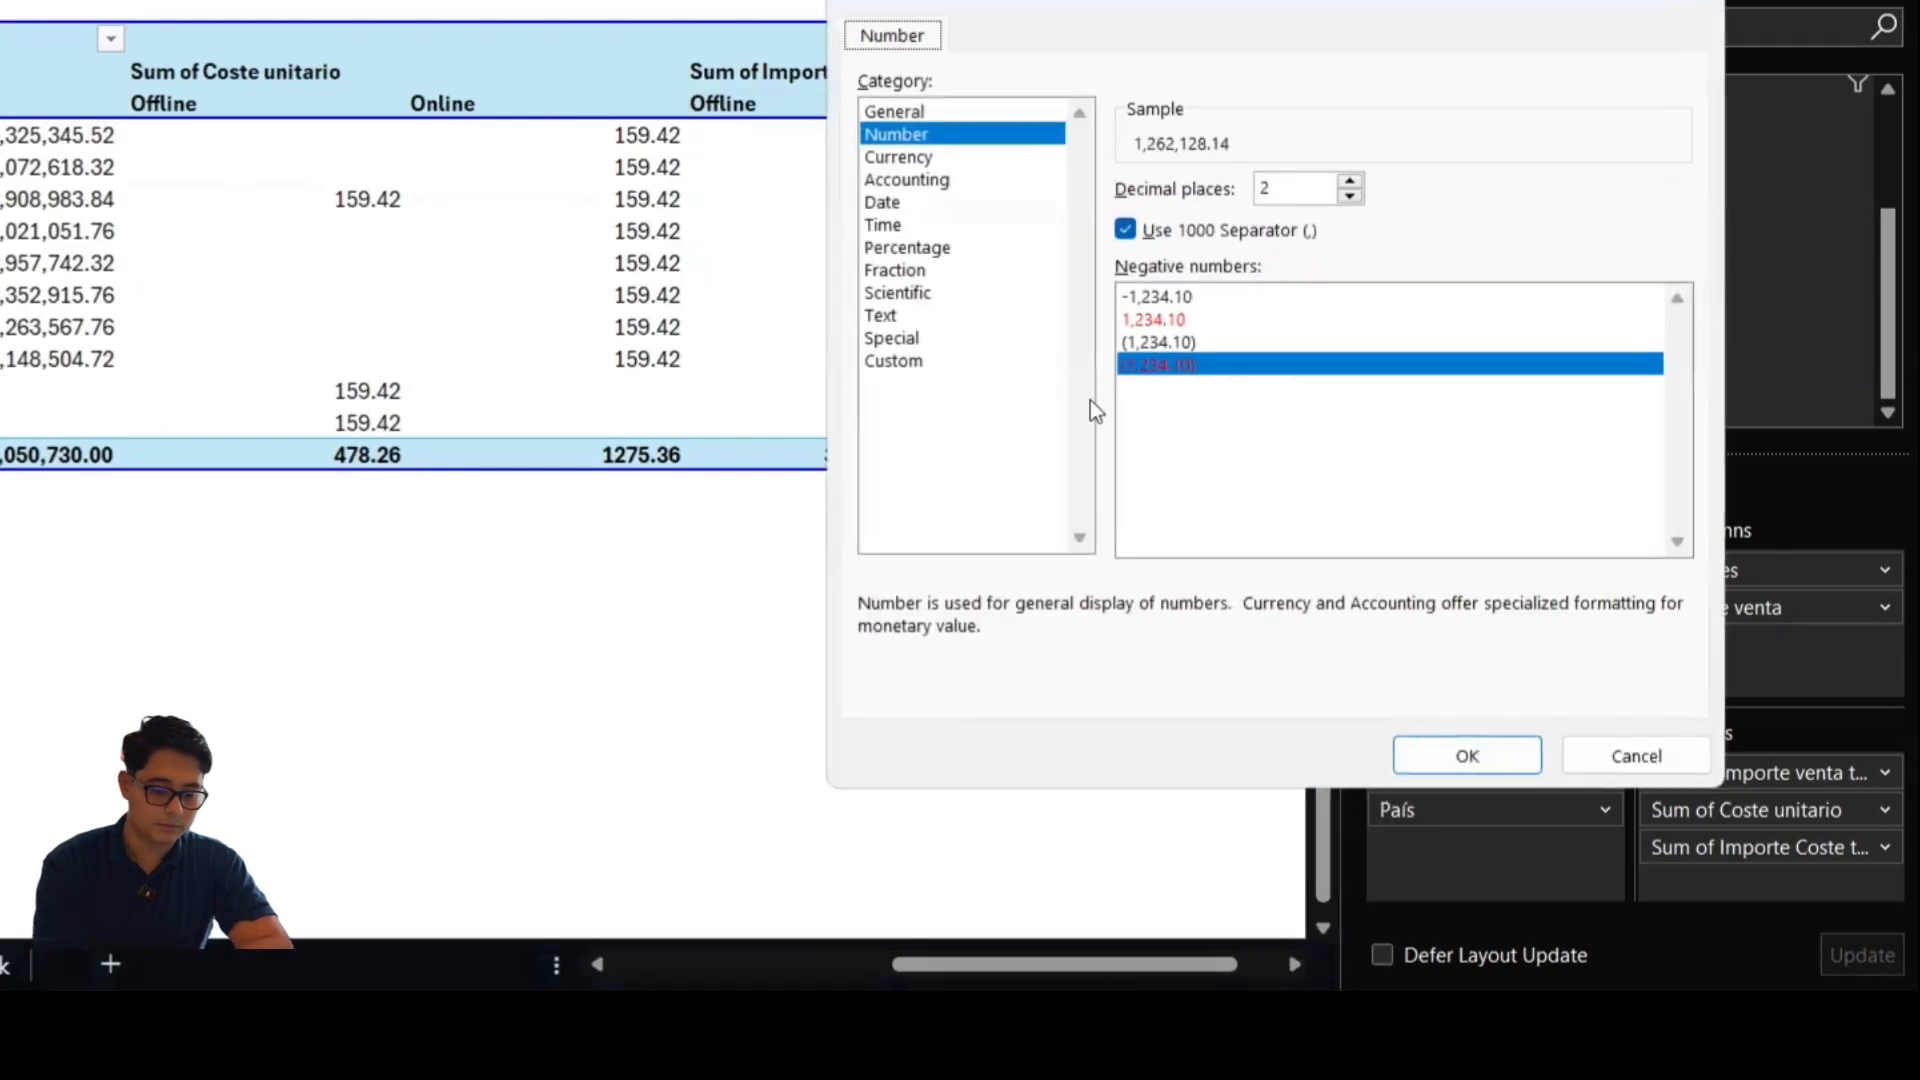
{"action": "left_click", "coordinate": [912, 160]}
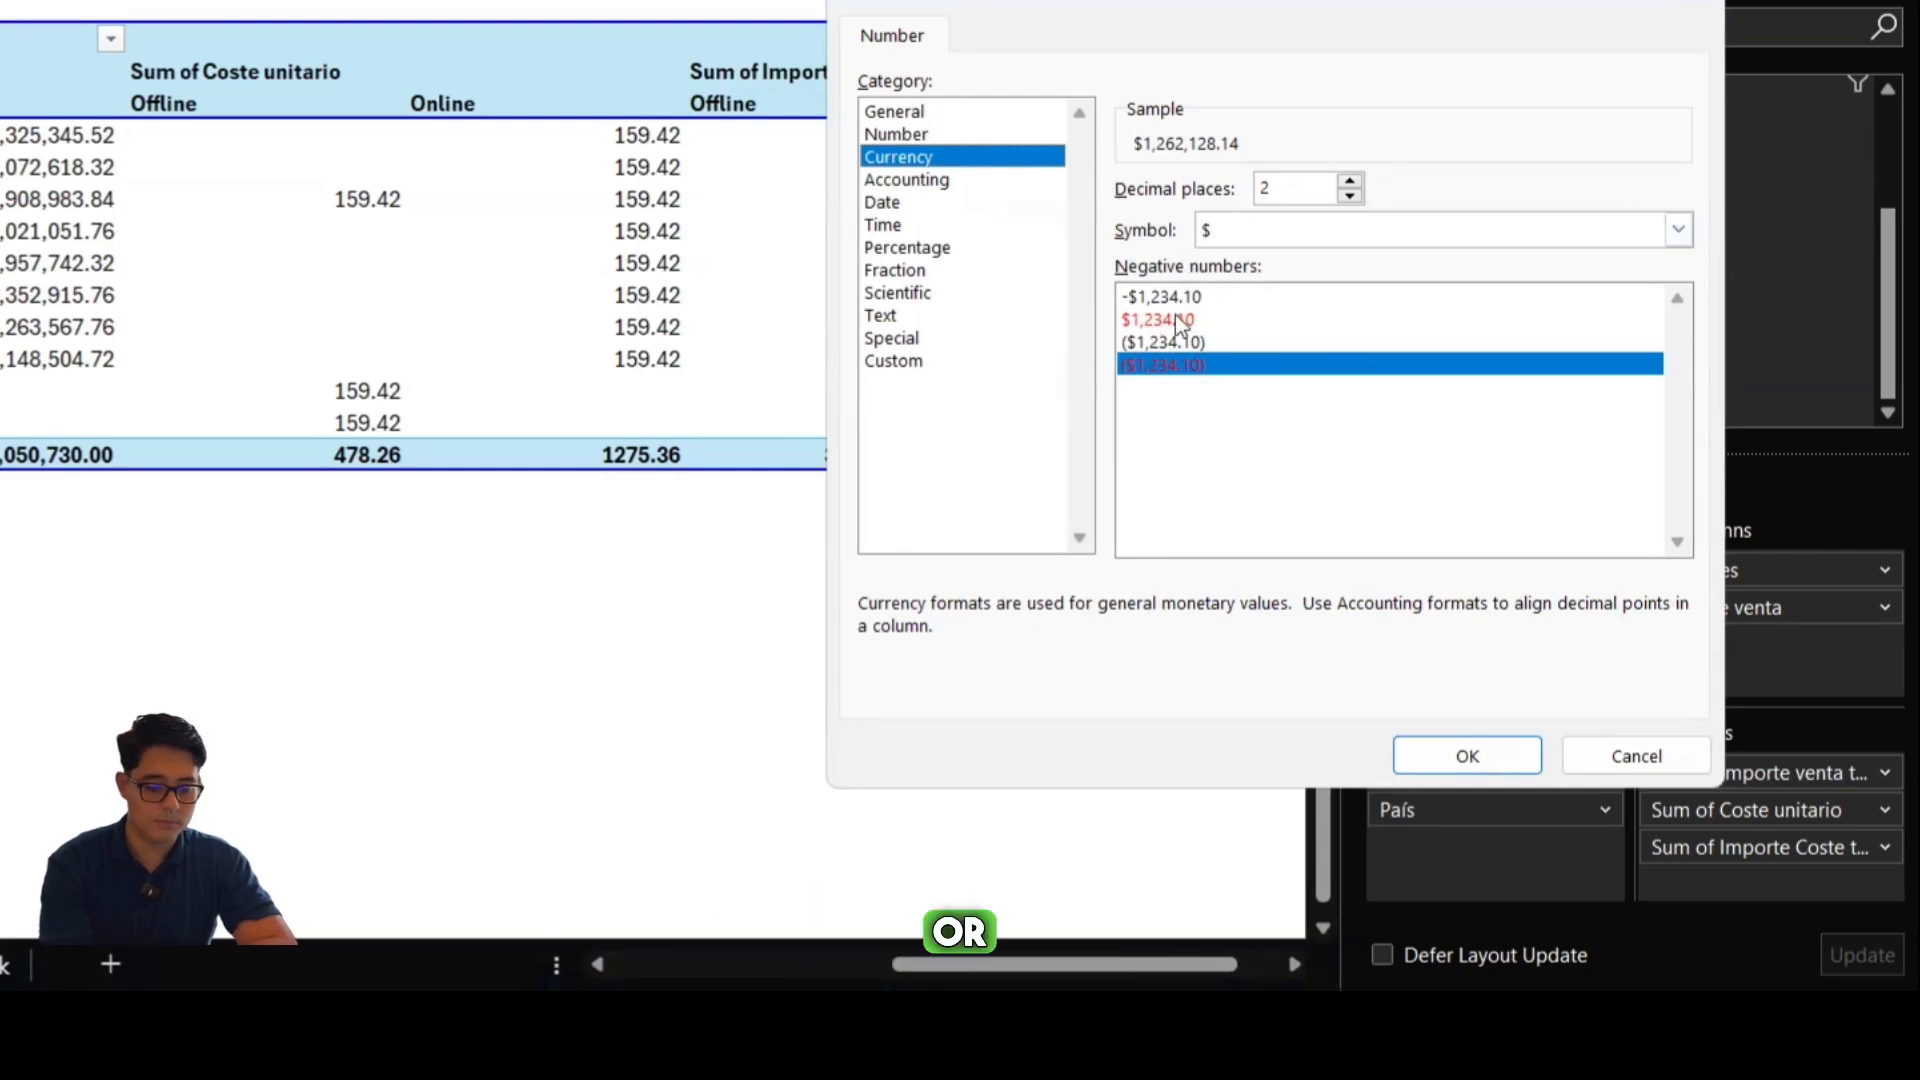
{"action": "left_click", "coordinate": [1258, 238]}
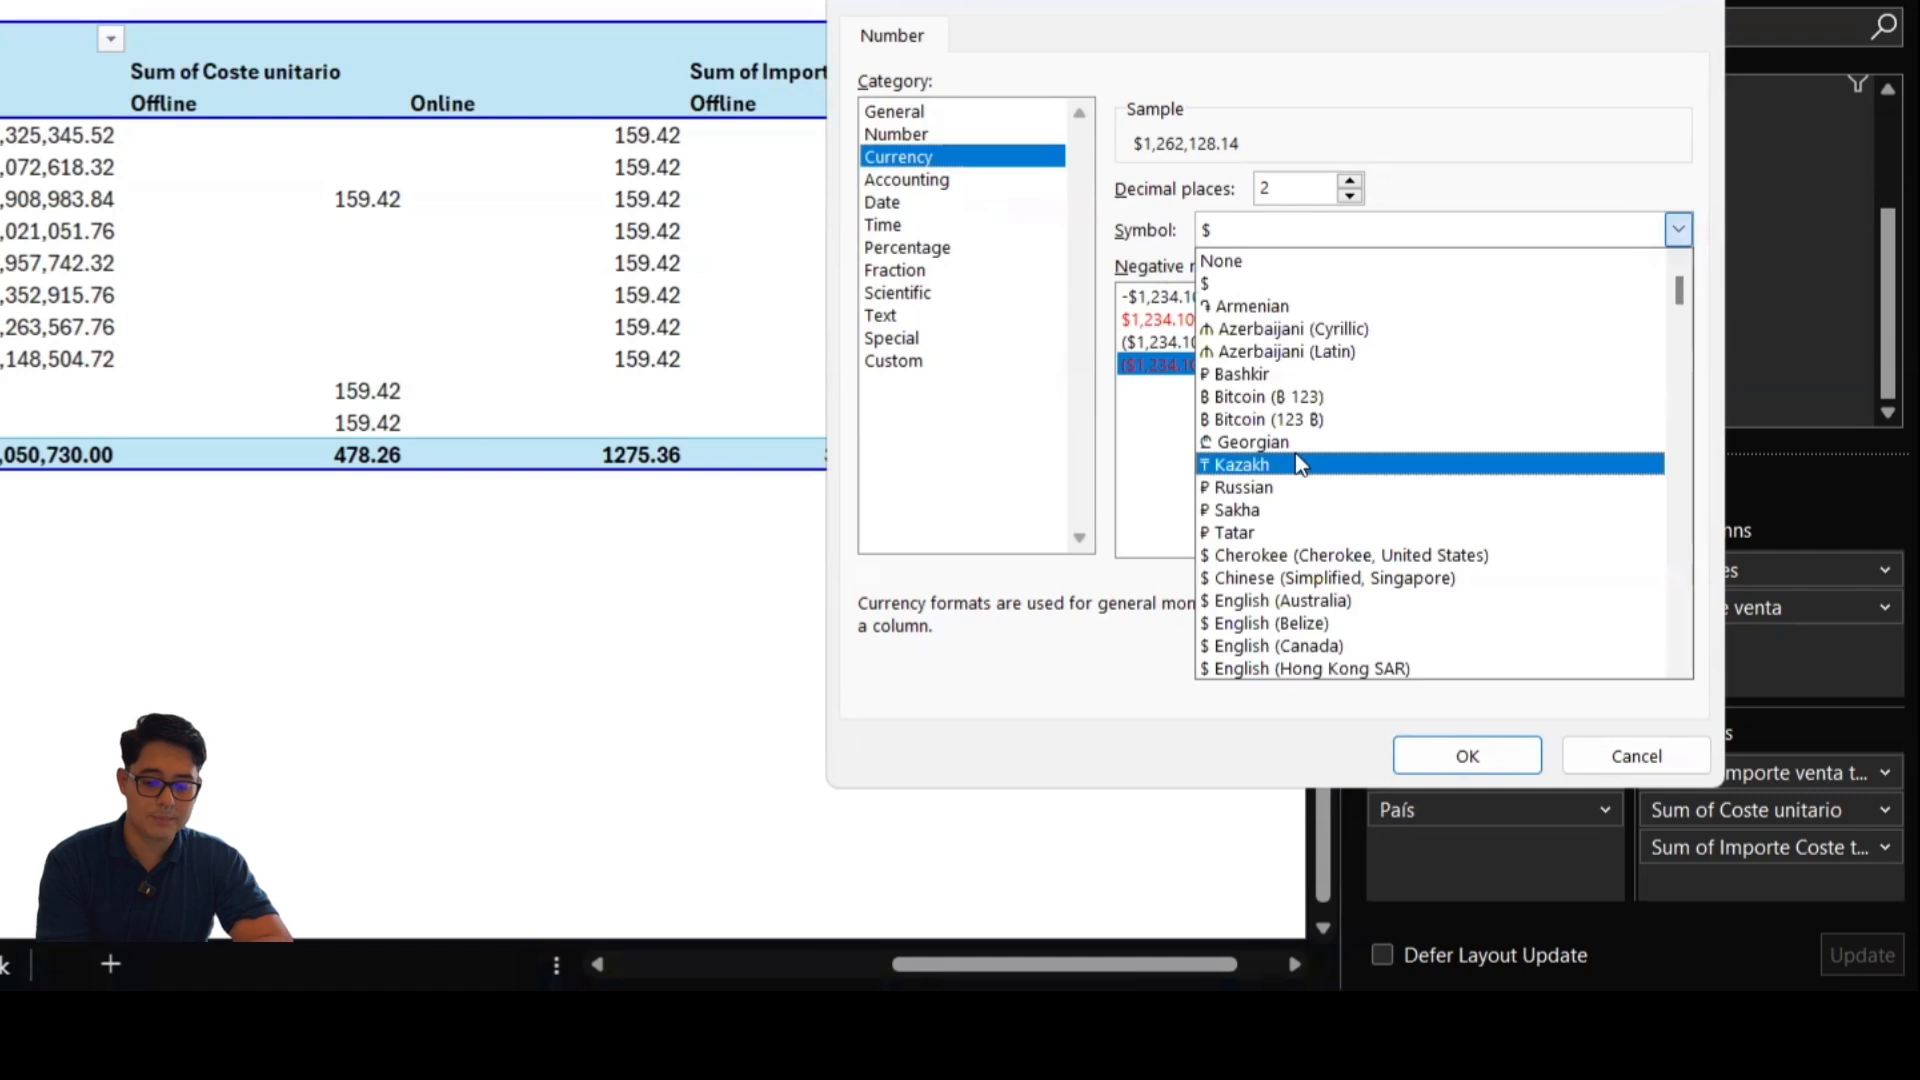
{"action": "scroll", "coordinate": [1672, 358], "scroll_direction": "down", "scroll_amount": 2}
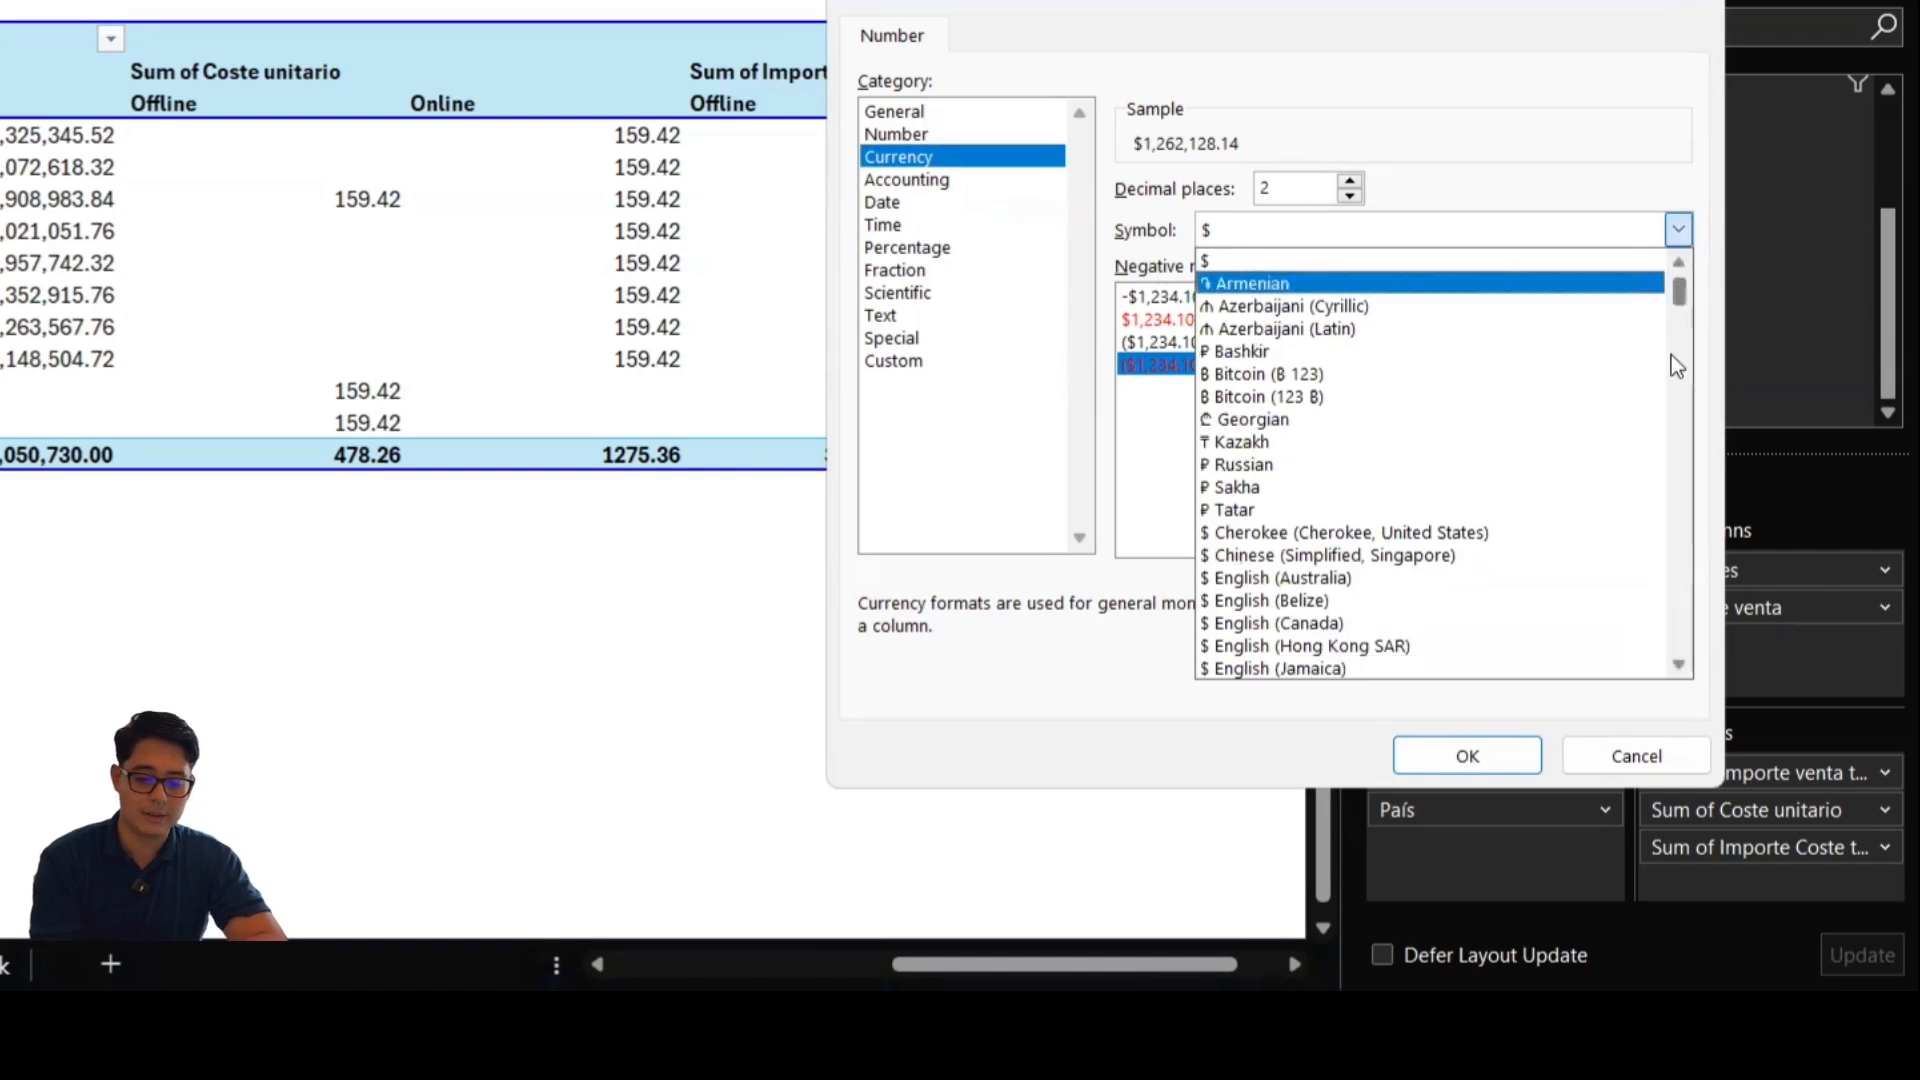
{"action": "left_click_drag", "start_coordinate": [1676, 285], "coordinate": [1679, 617]}
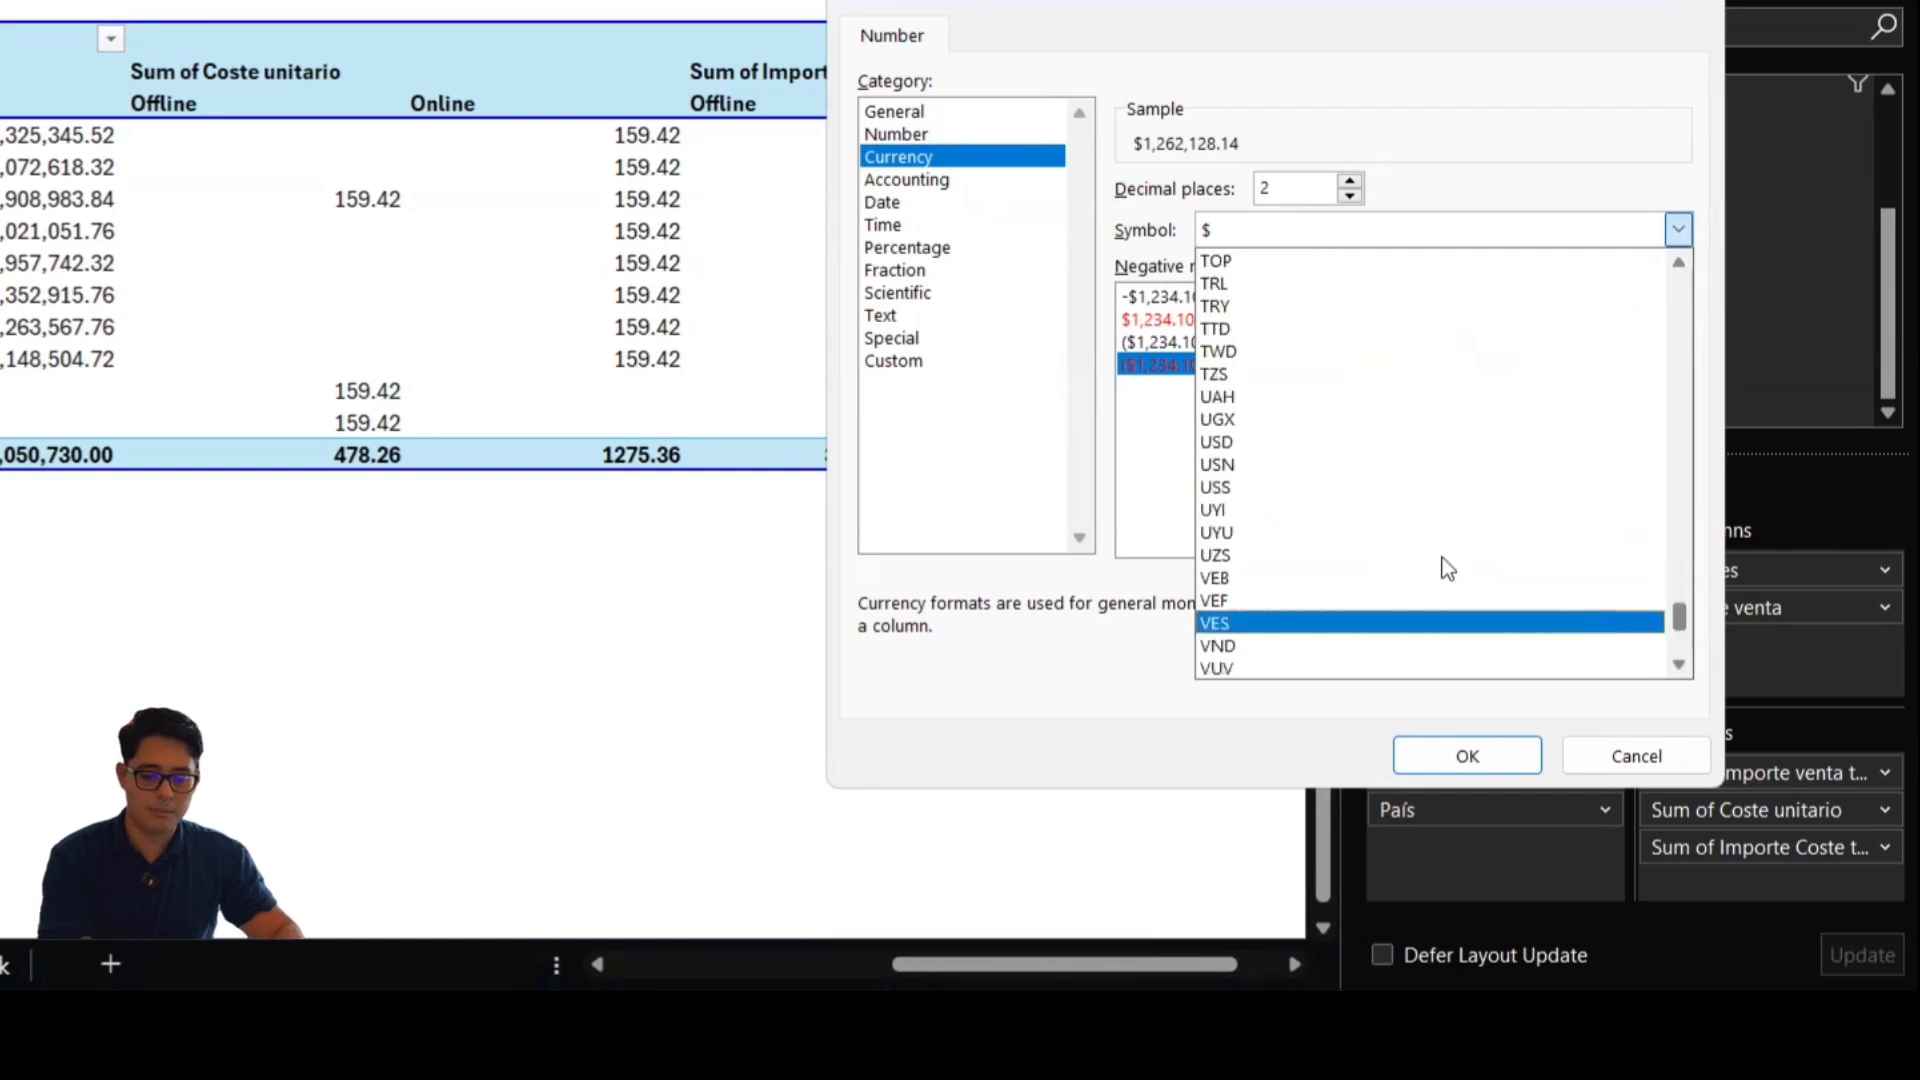
{"action": "left_click", "coordinate": [1236, 487]}
{"action": "left_click", "coordinate": [888, 133]}
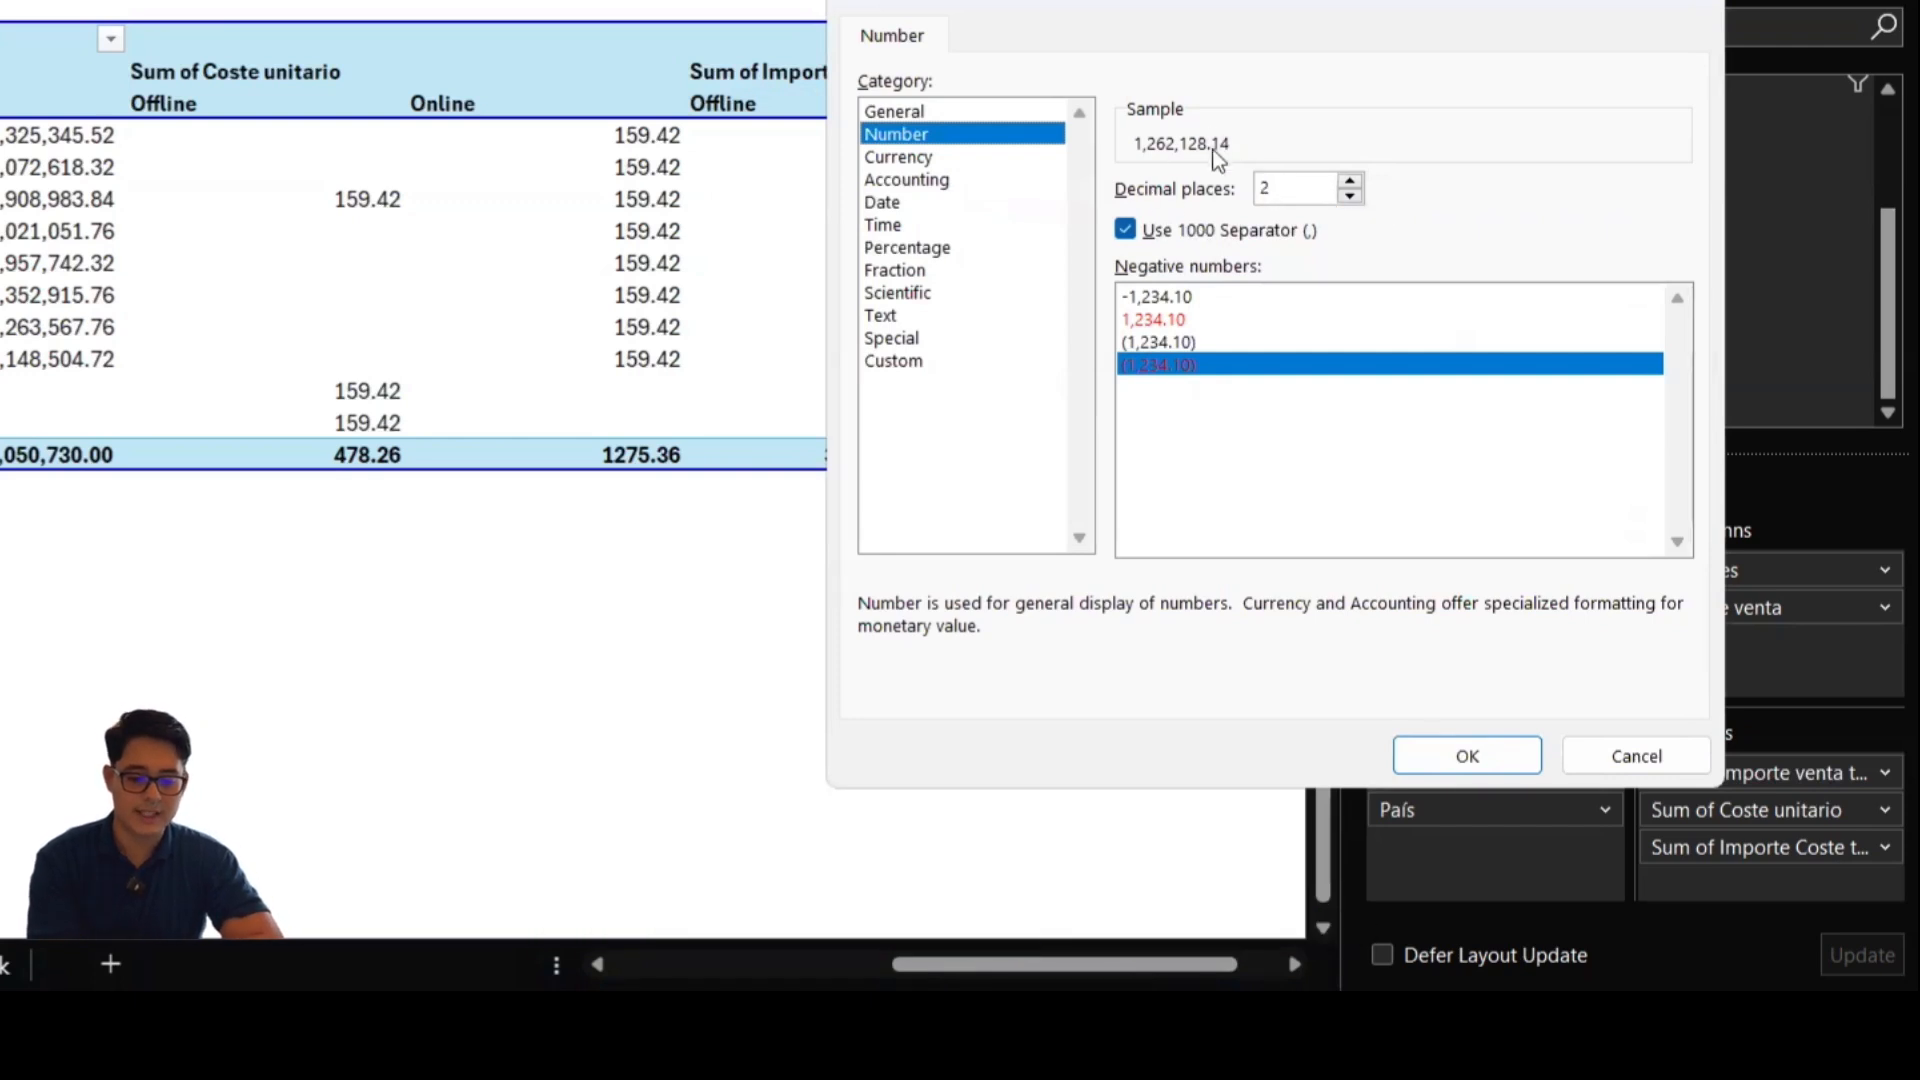
Examine the other number format categories from Accounting to Custom, and keep the Number format for Sum of Importe Coste total.
{"action": "left_click", "coordinate": [949, 181]}
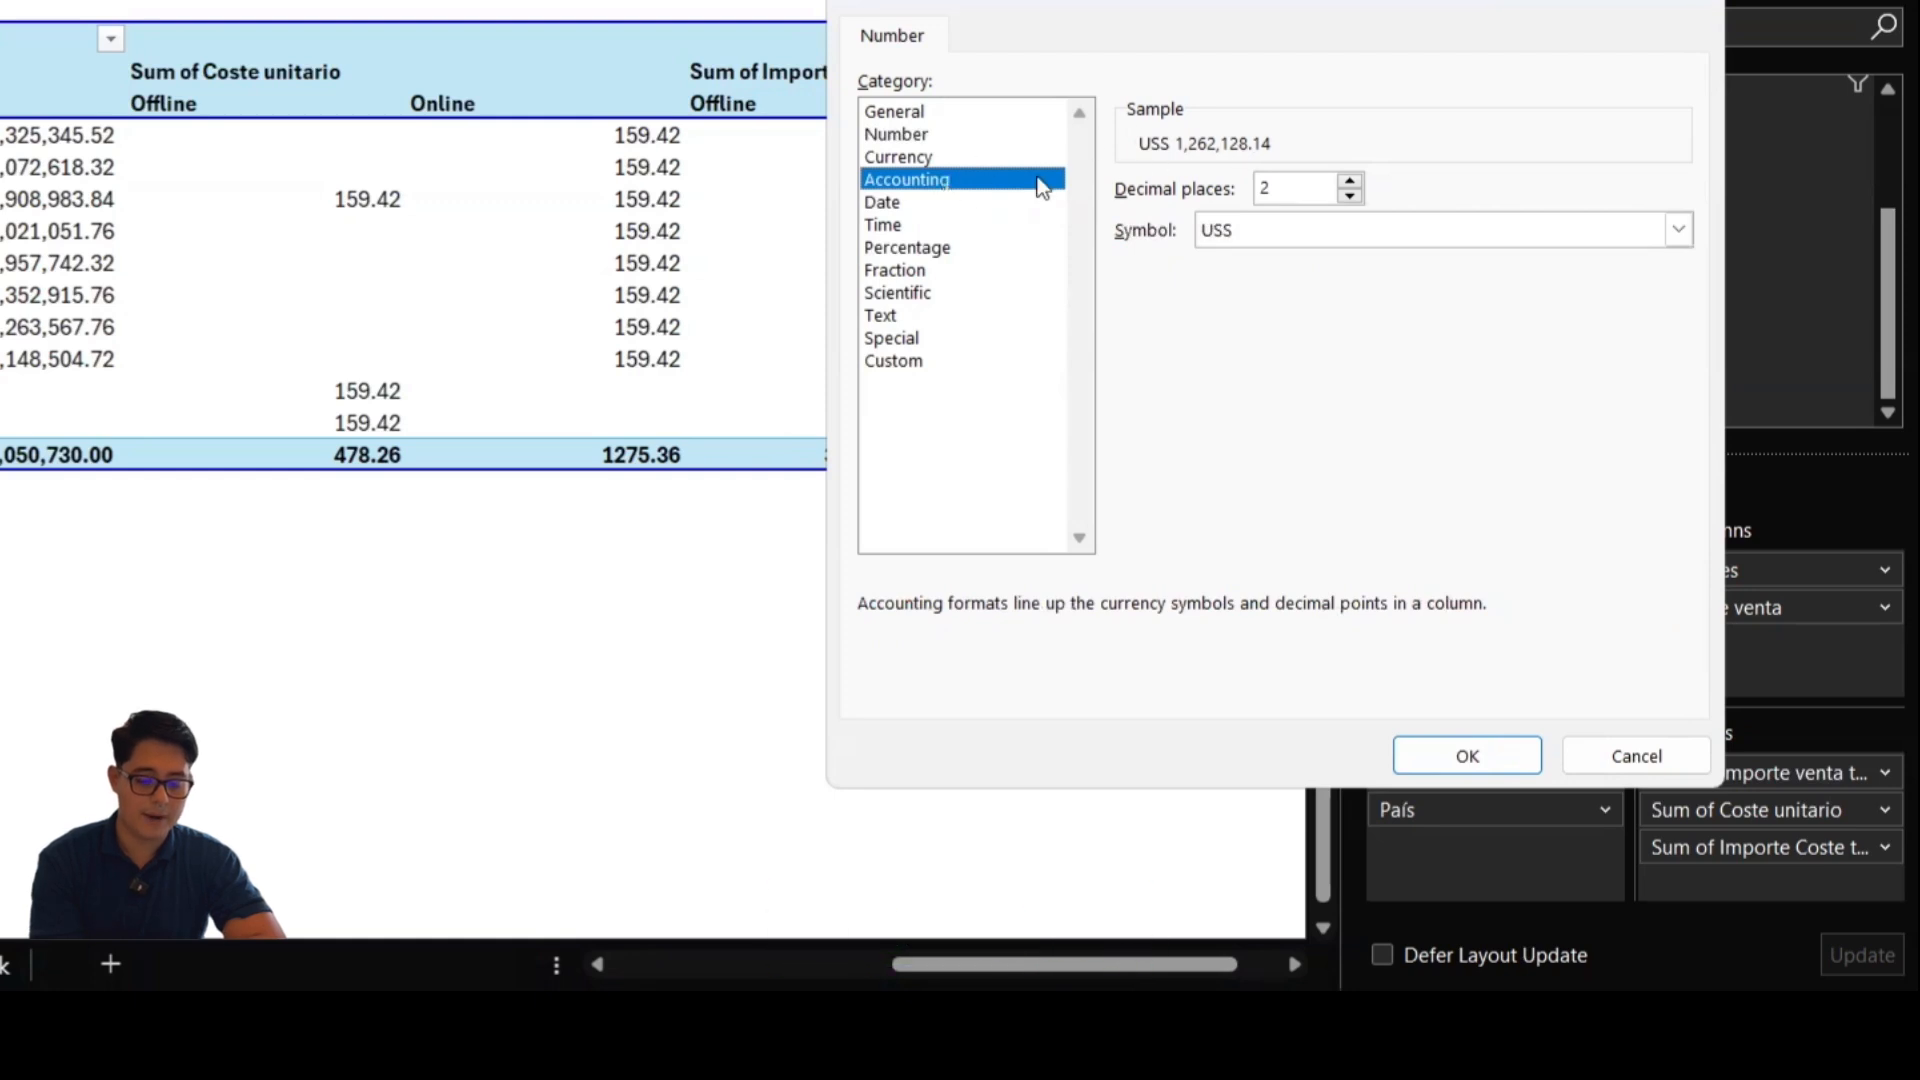
{"action": "left_click", "coordinate": [938, 203]}
{"action": "left_click", "coordinate": [920, 226]}
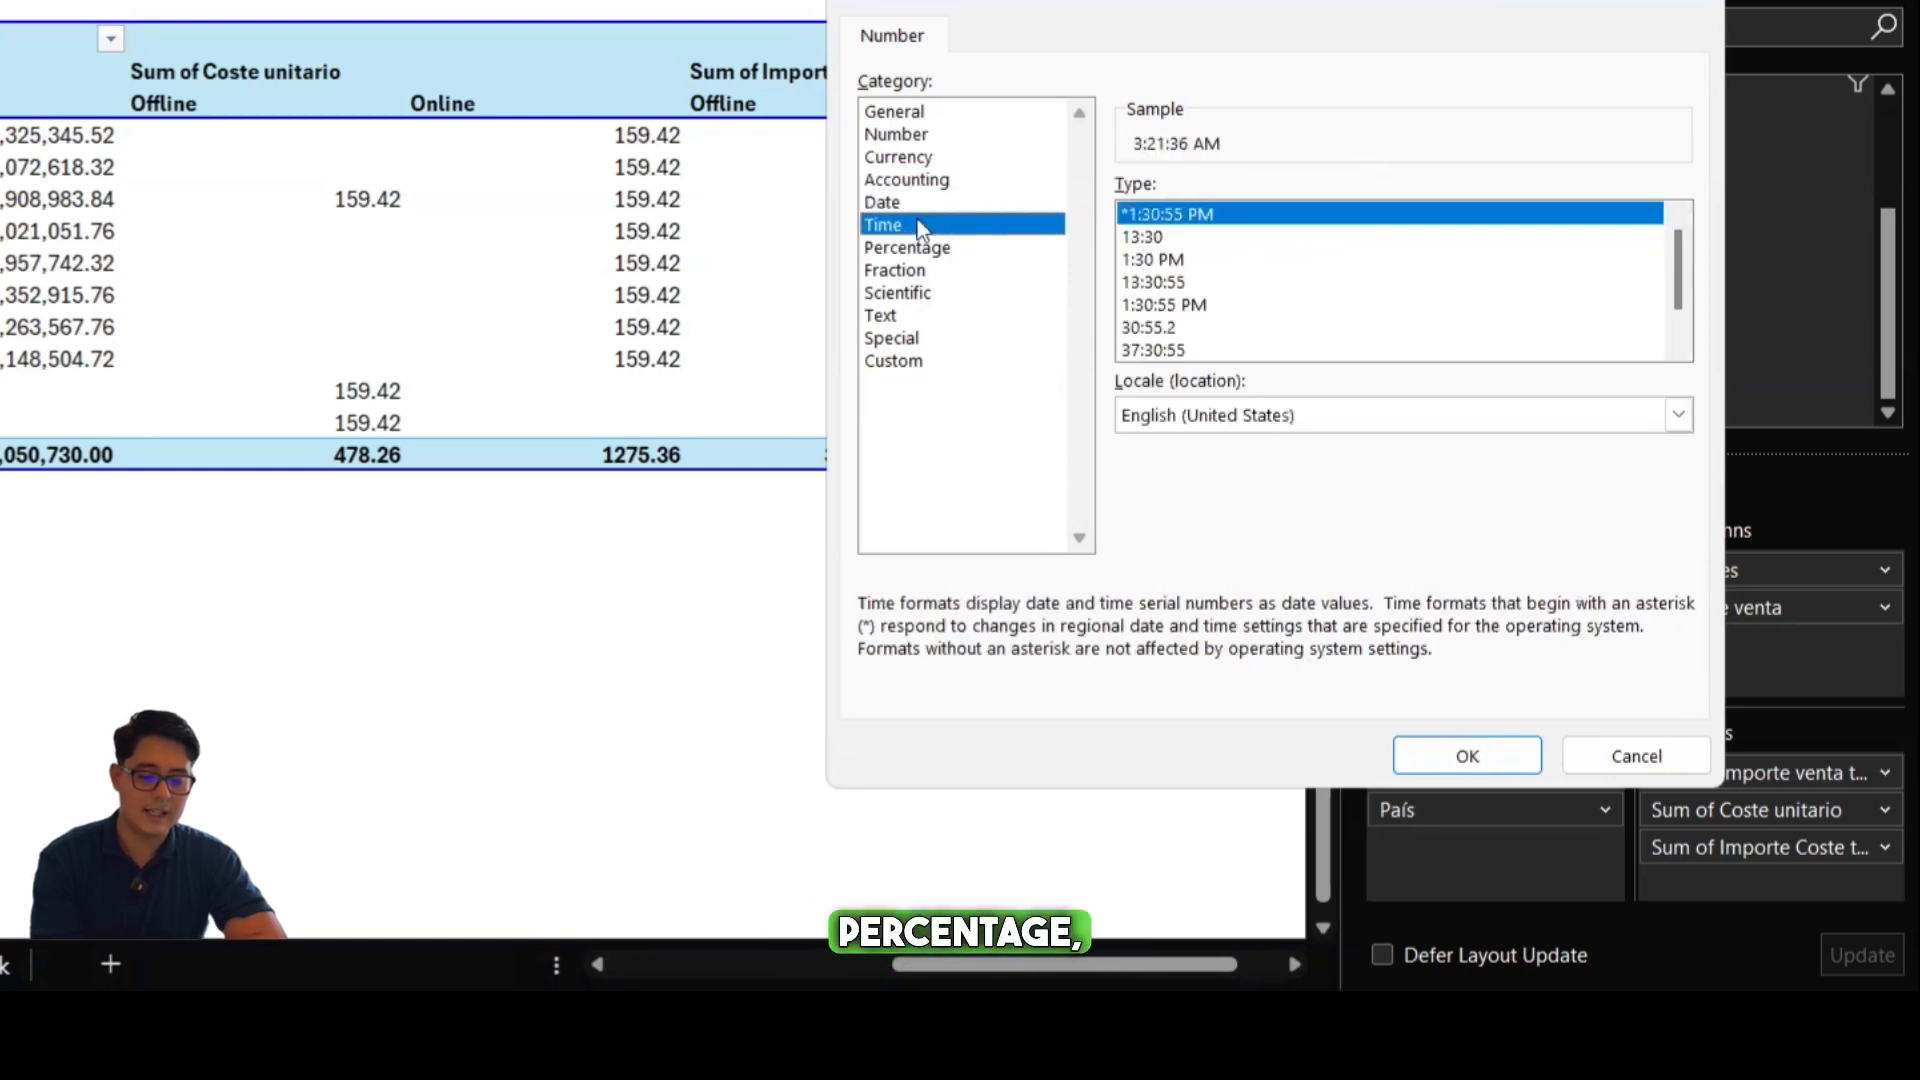
{"action": "left_click", "coordinate": [925, 249]}
{"action": "left_click", "coordinate": [924, 292]}
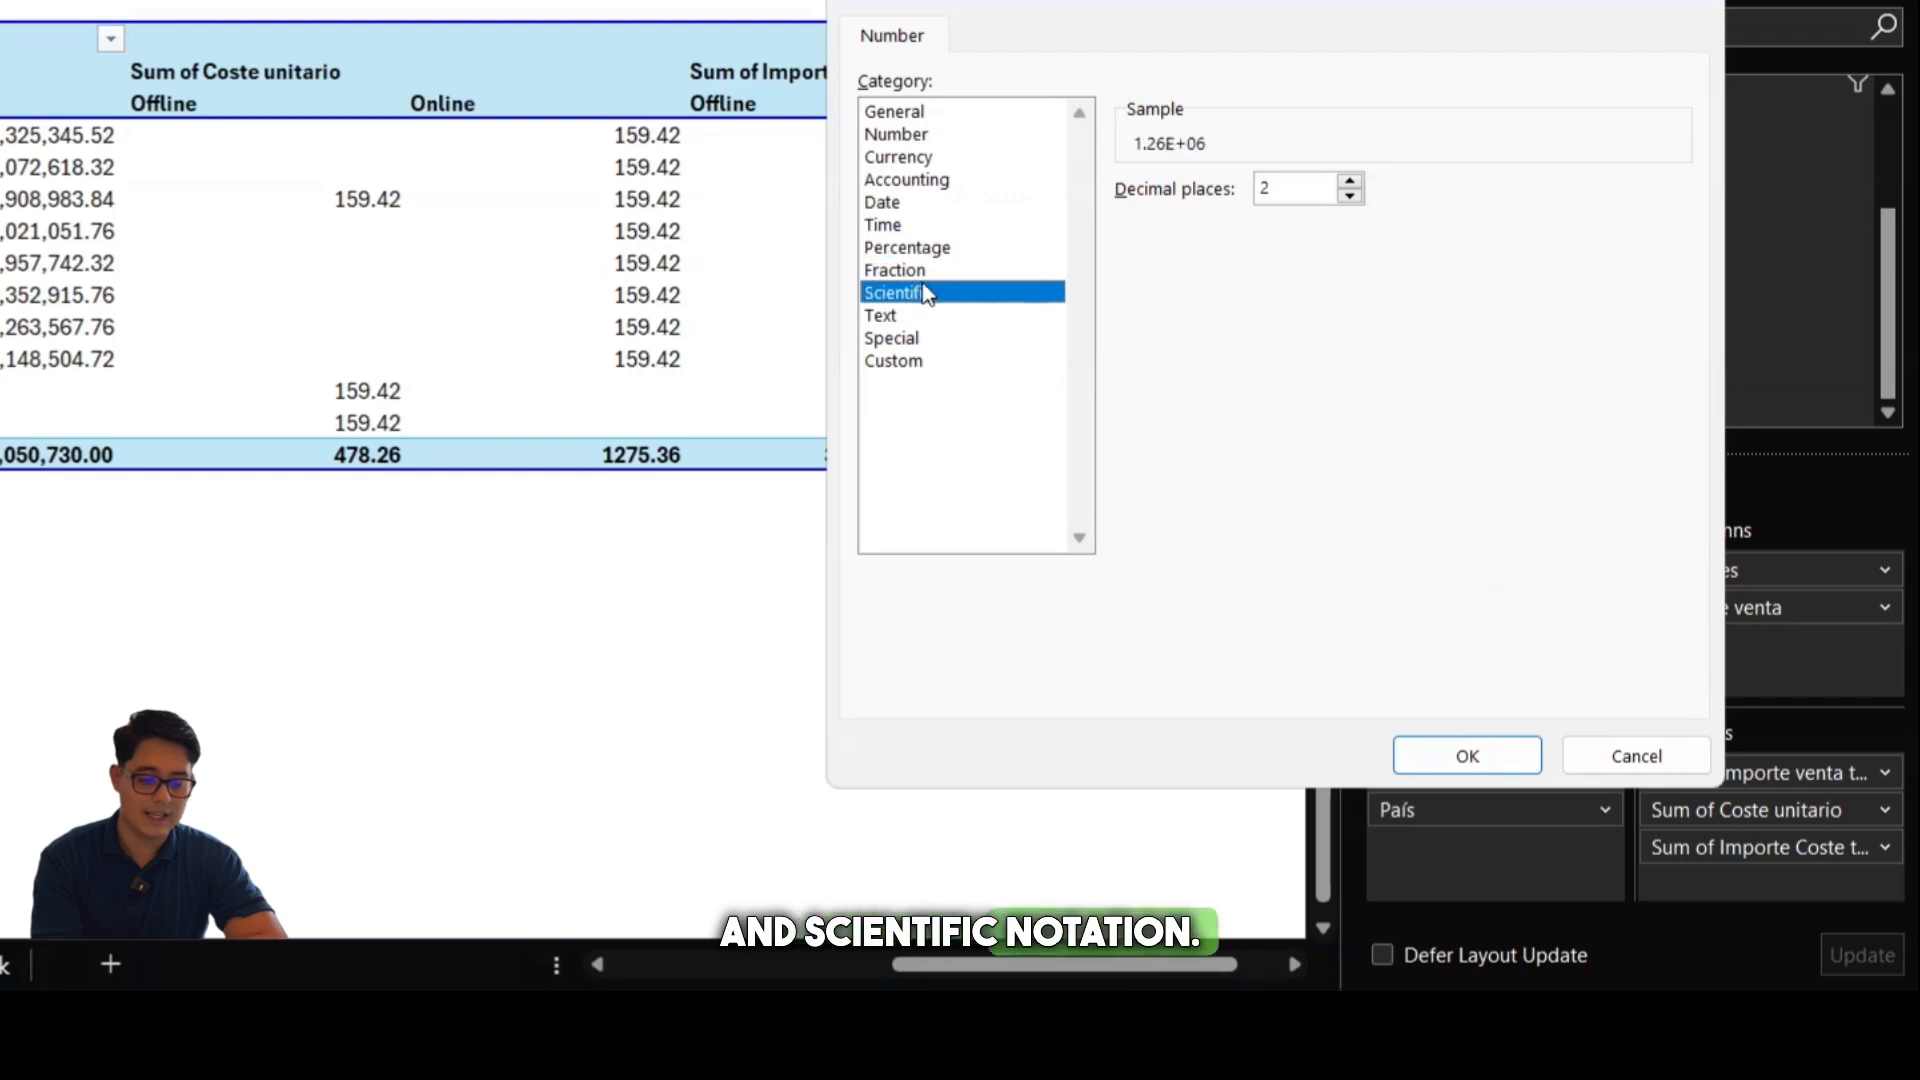
{"action": "left_click", "coordinate": [912, 270]}
{"action": "left_click", "coordinate": [914, 292]}
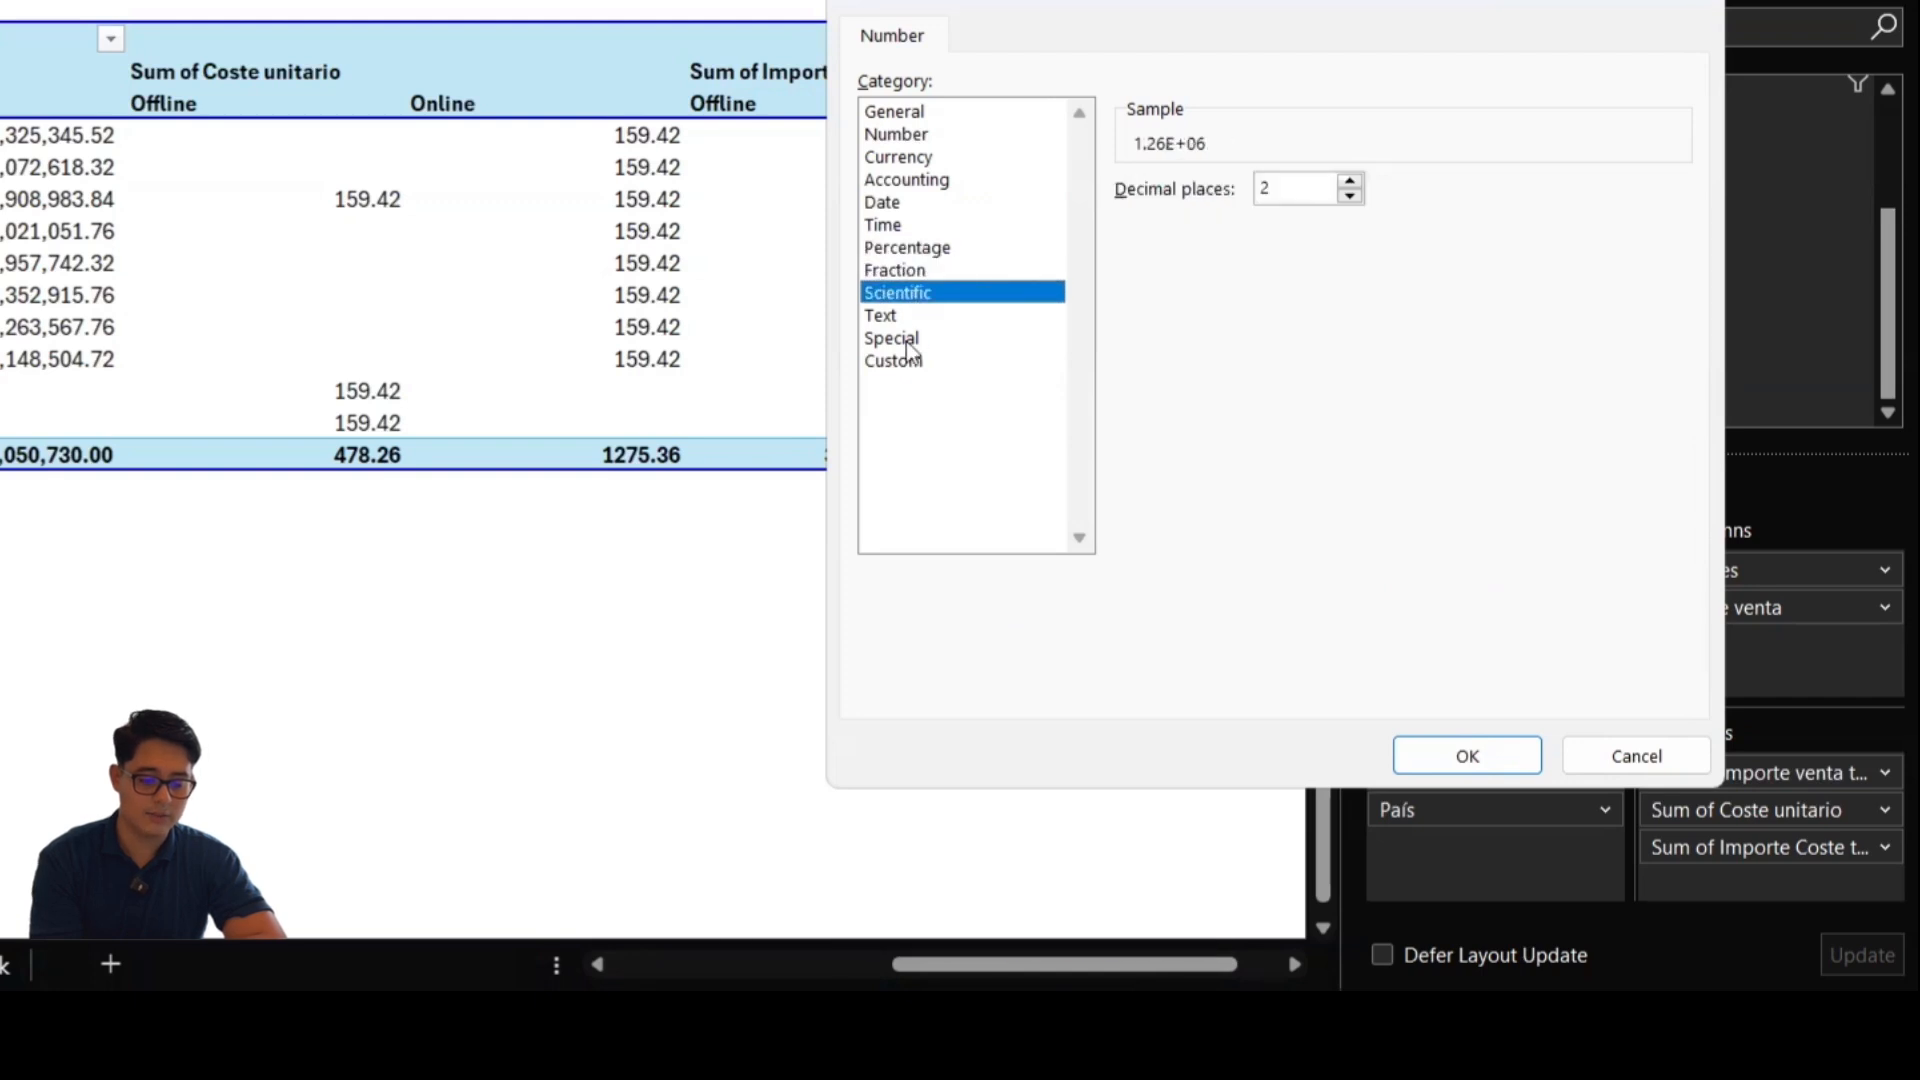
{"action": "left_click", "coordinate": [907, 340]}
{"action": "left_click", "coordinate": [906, 317]}
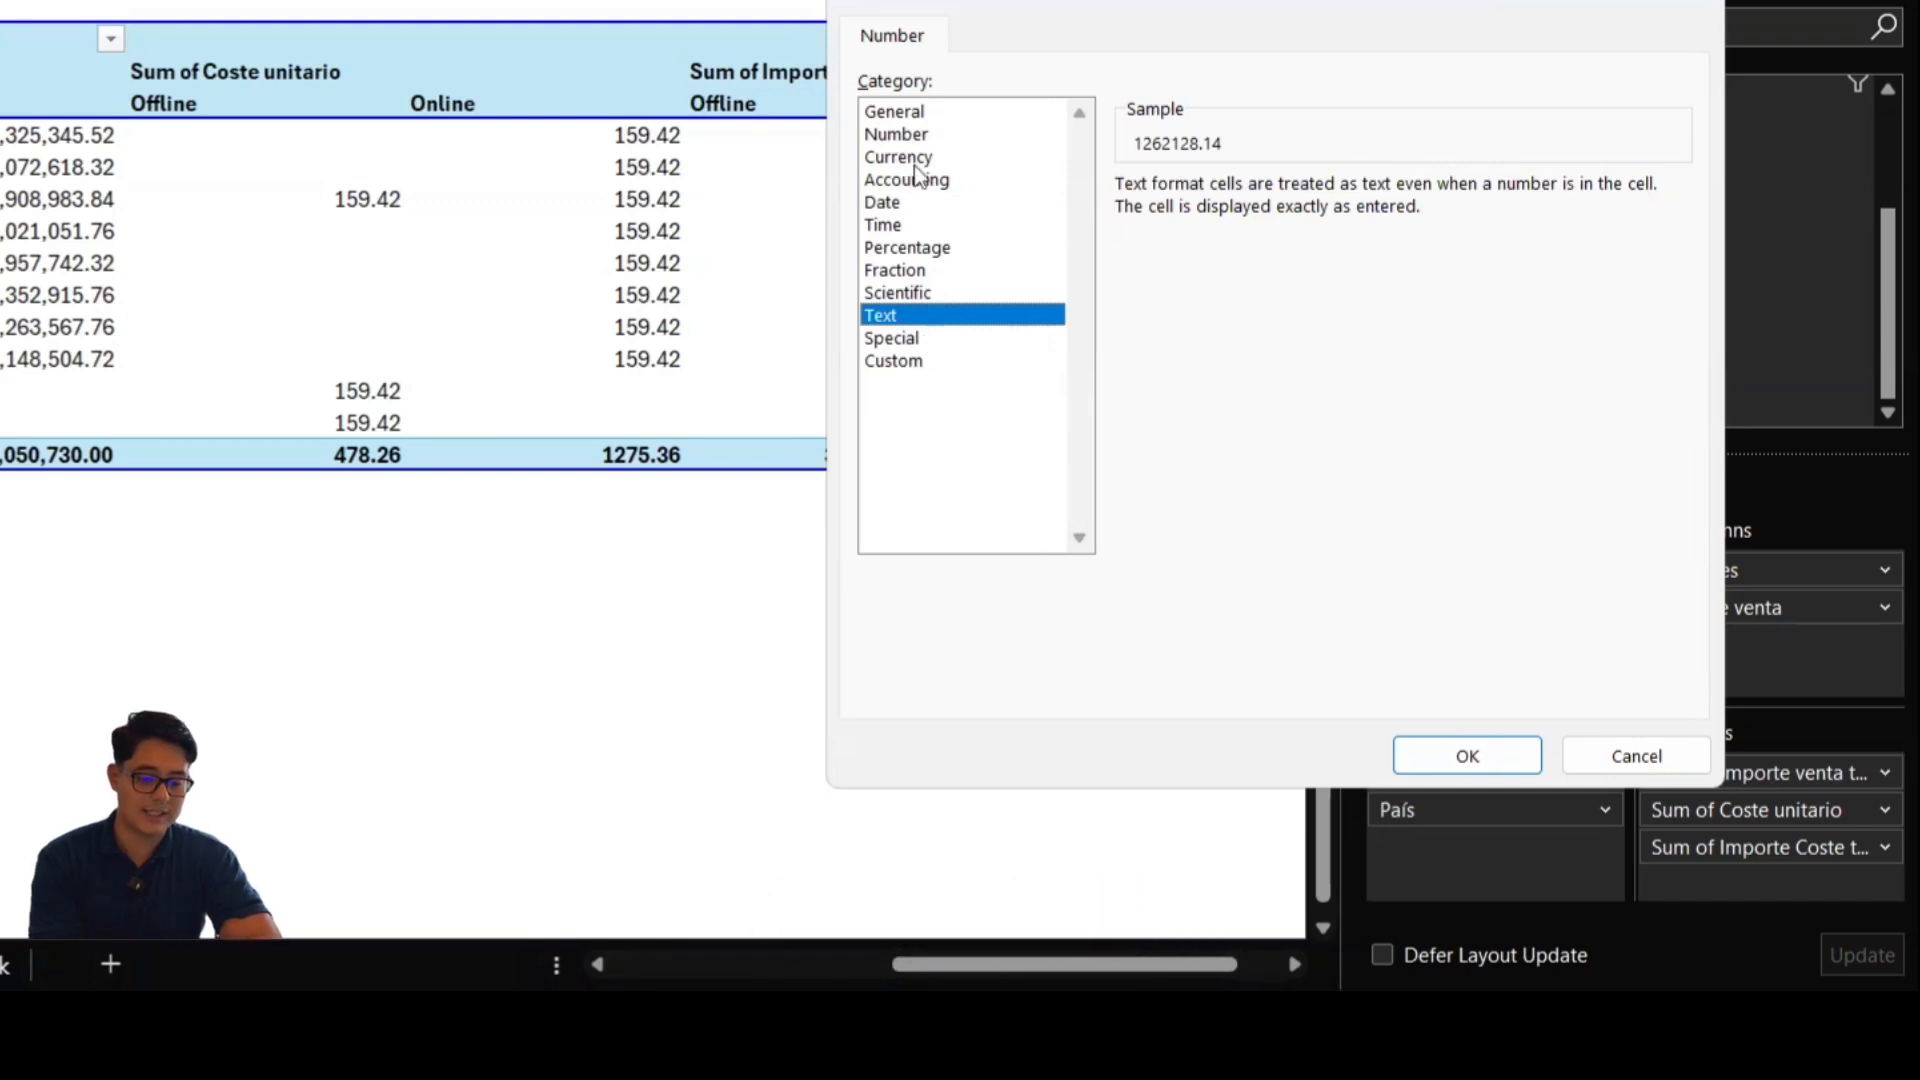
{"action": "left_click", "coordinate": [914, 361]}
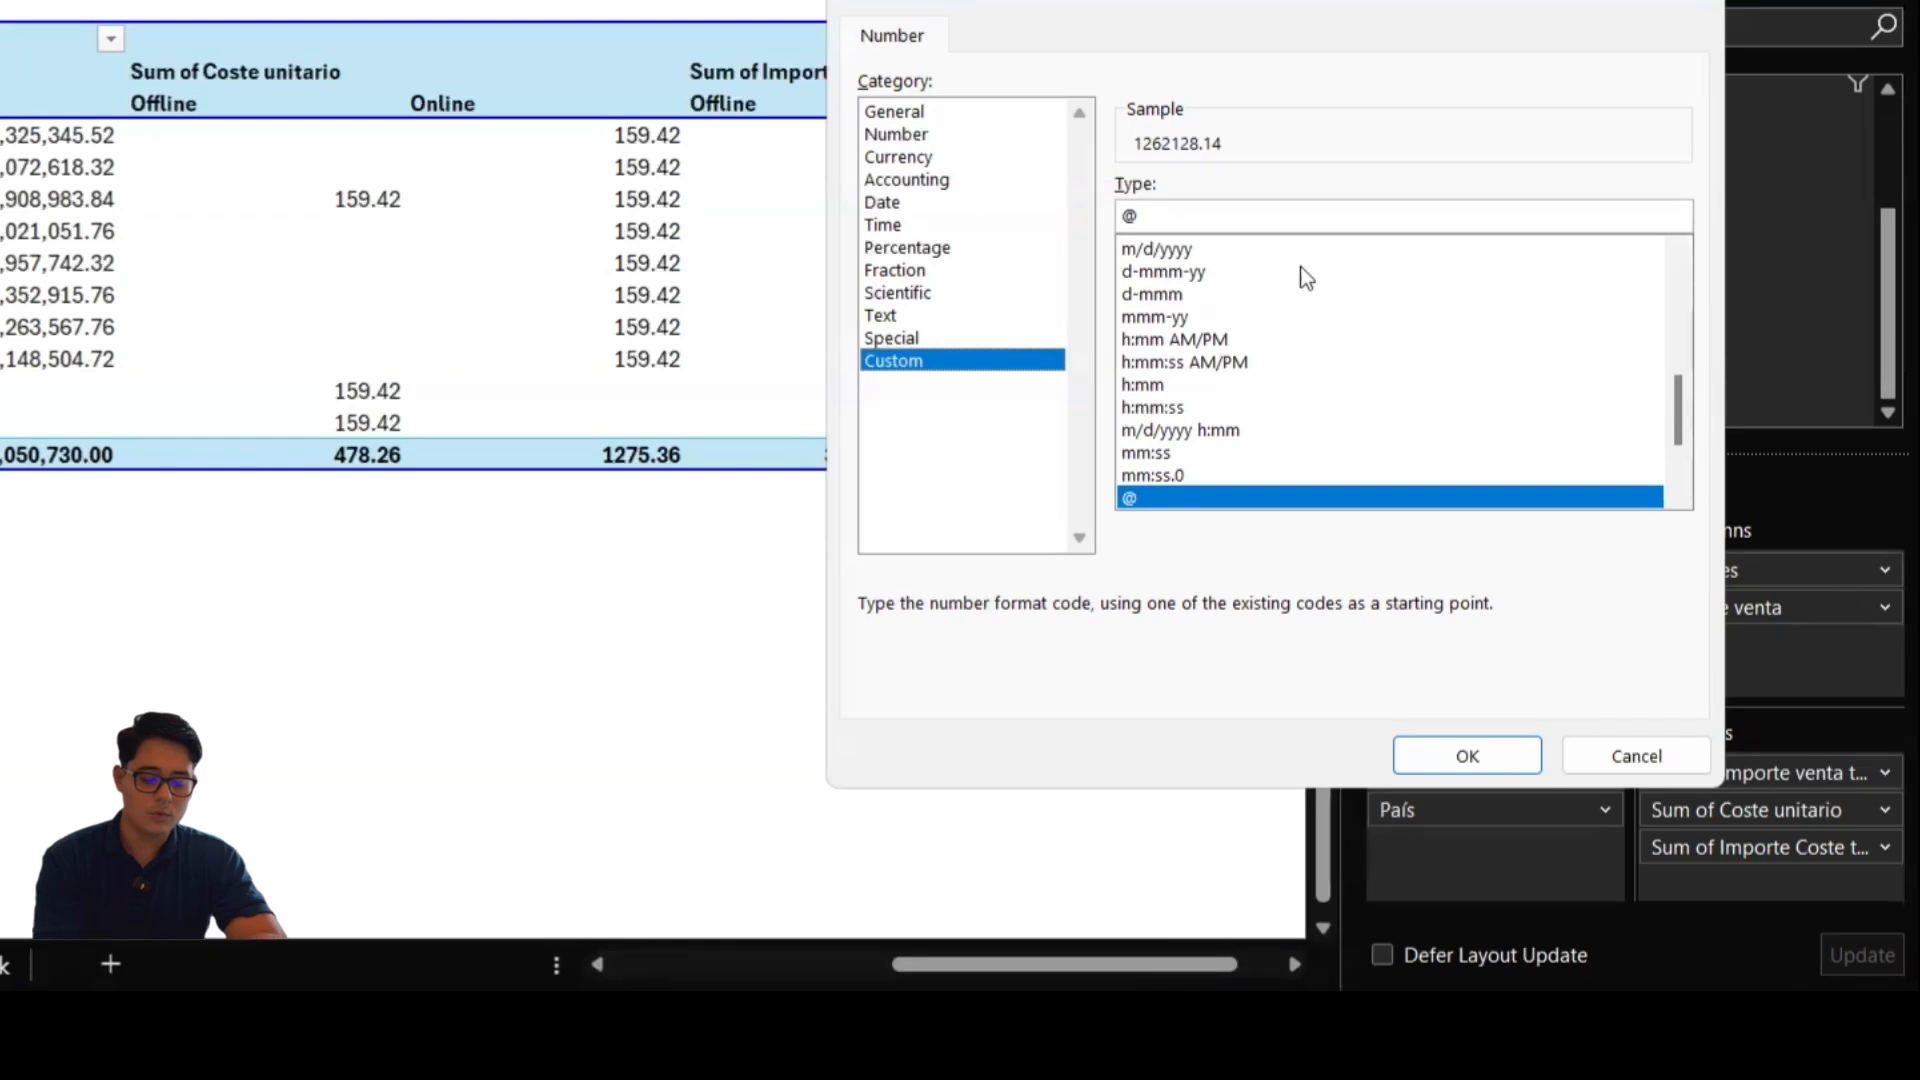
{"action": "left_click", "coordinate": [1001, 340]}
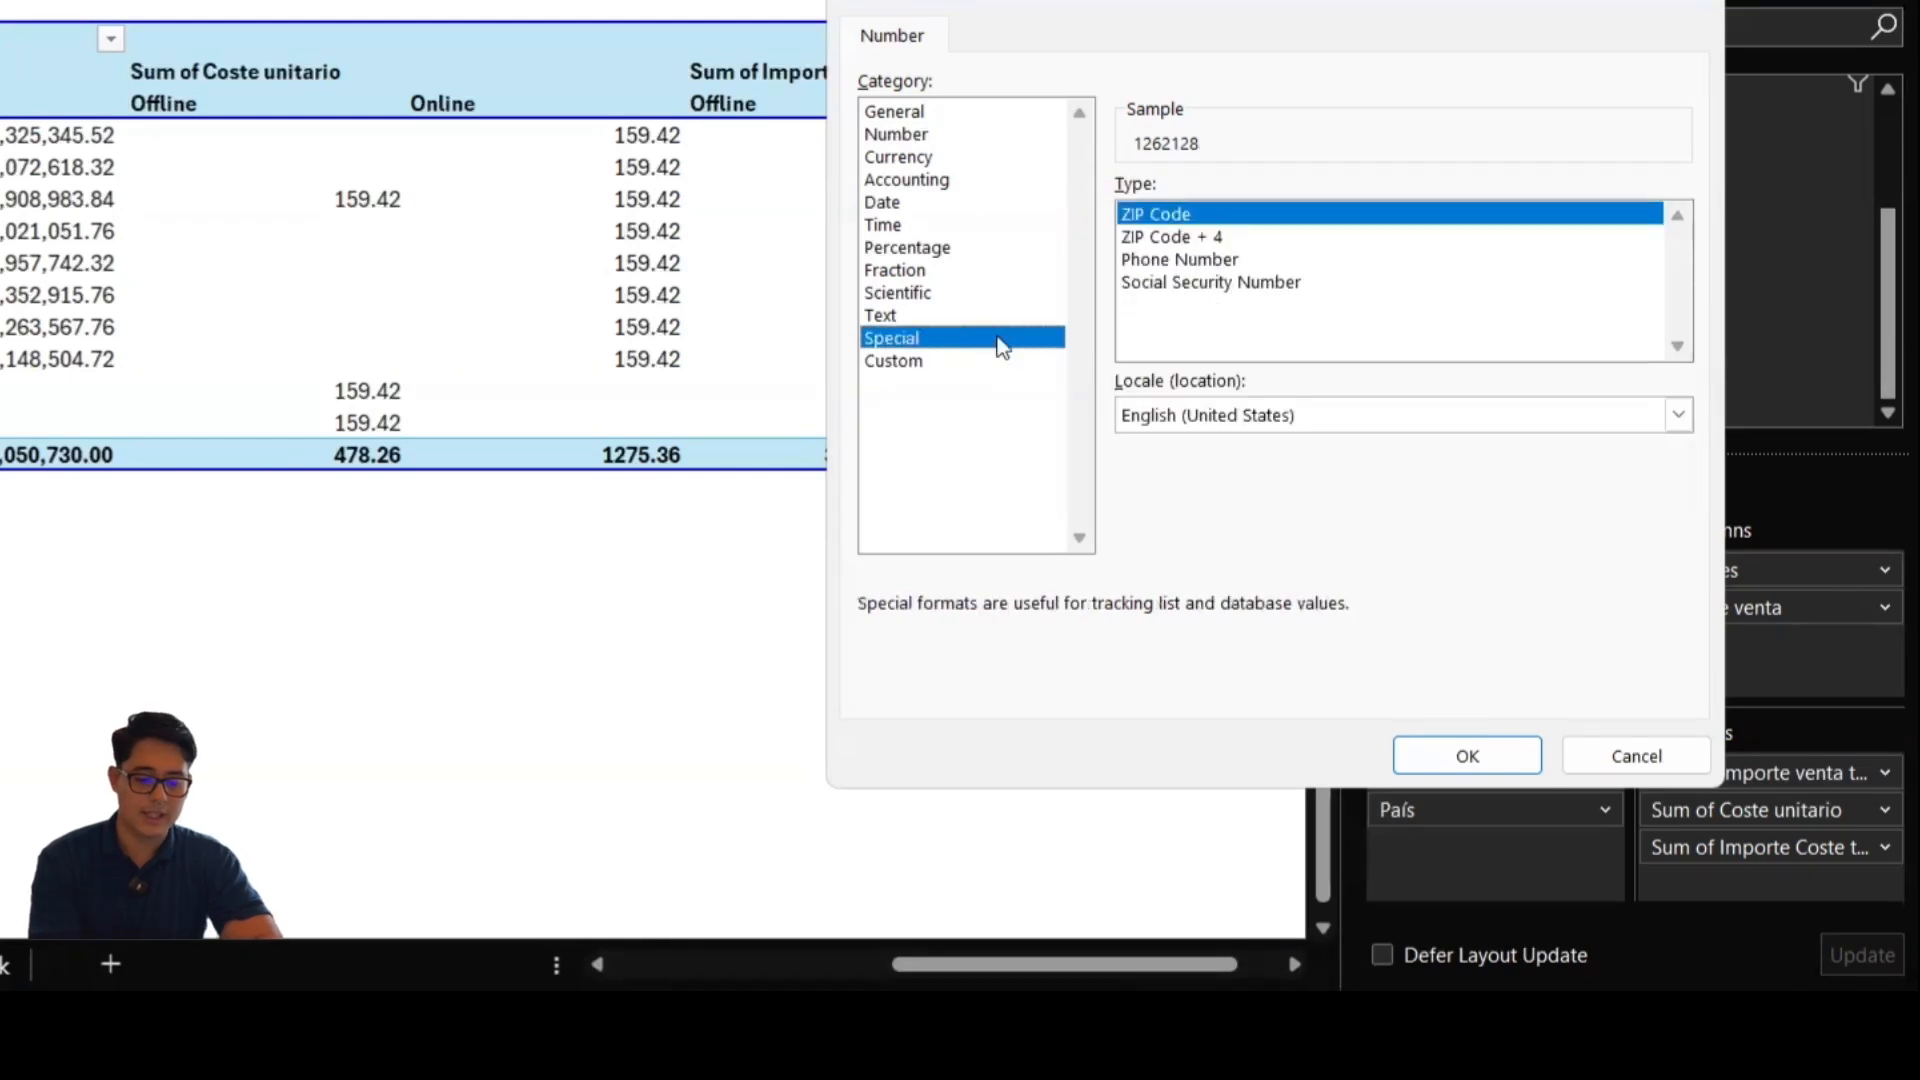
{"action": "left_click", "coordinate": [905, 136]}
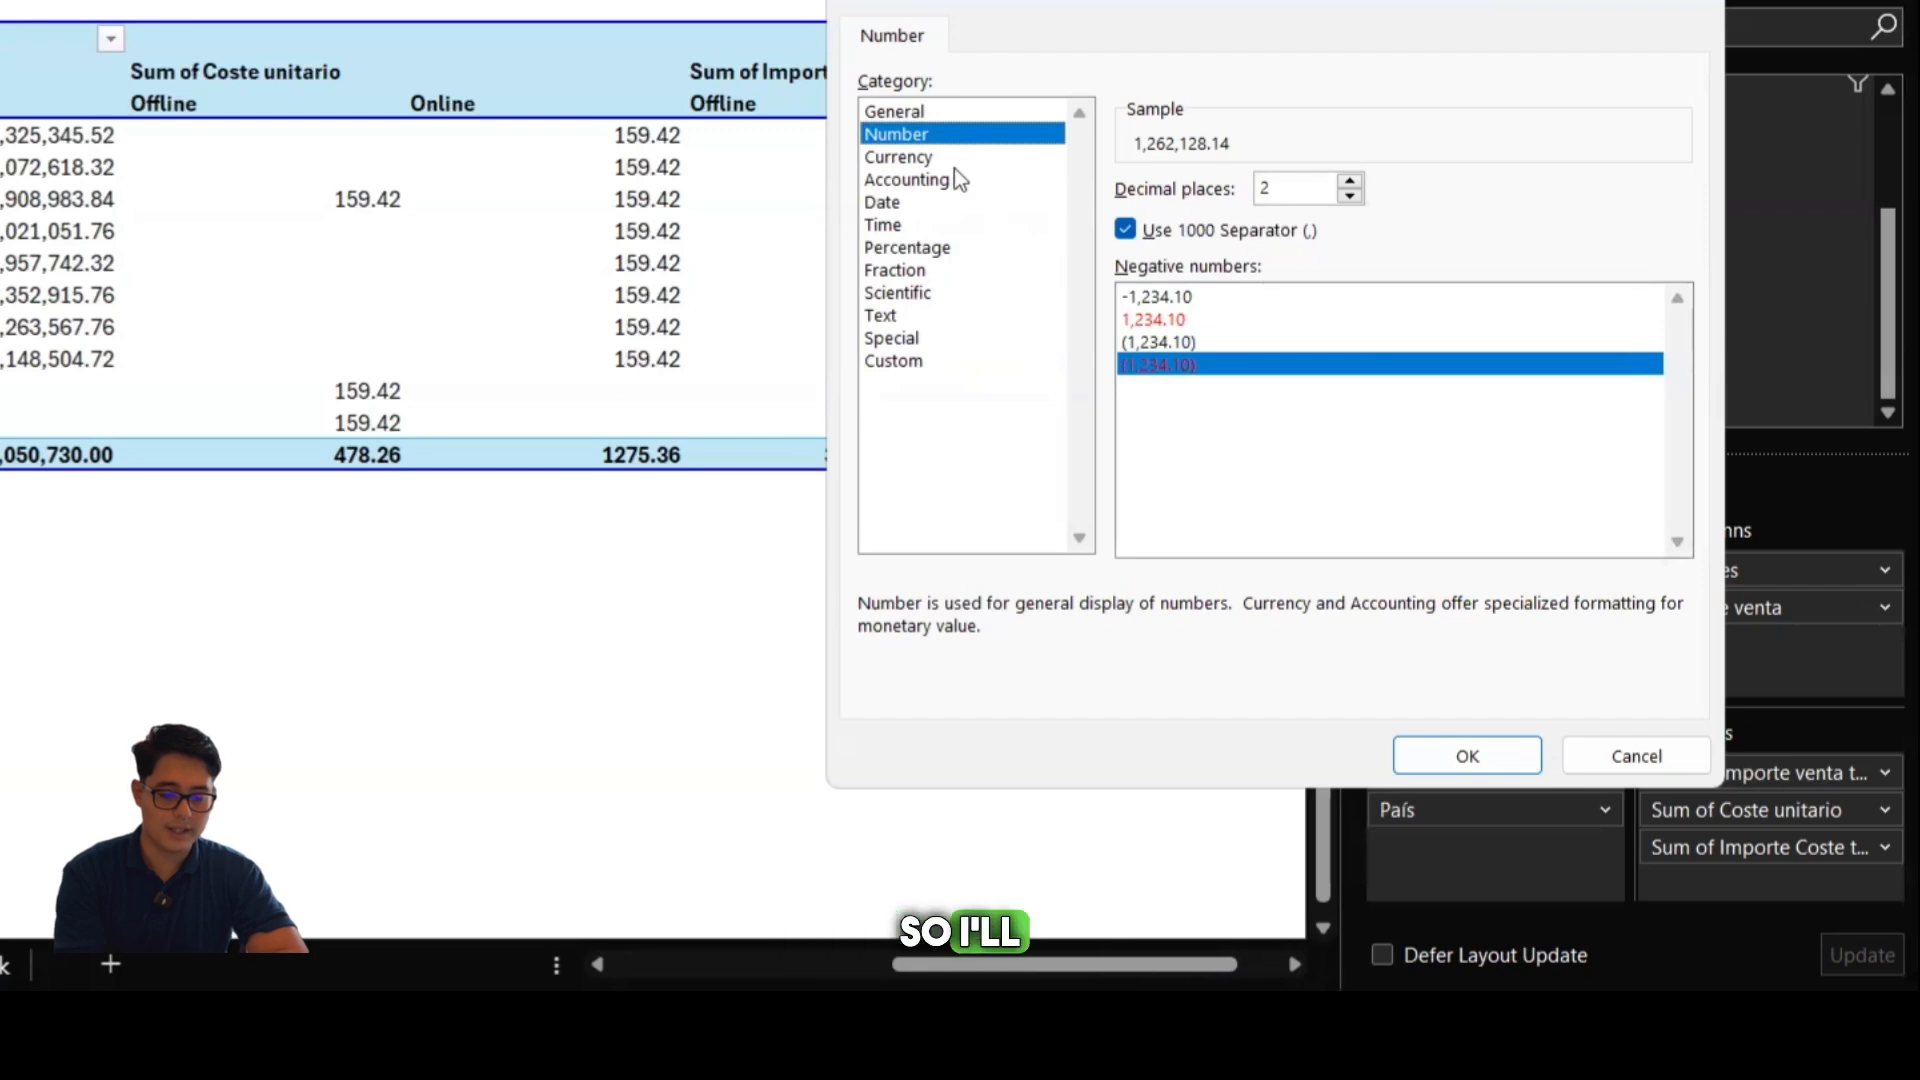
{"action": "left_click", "coordinate": [1462, 755]}
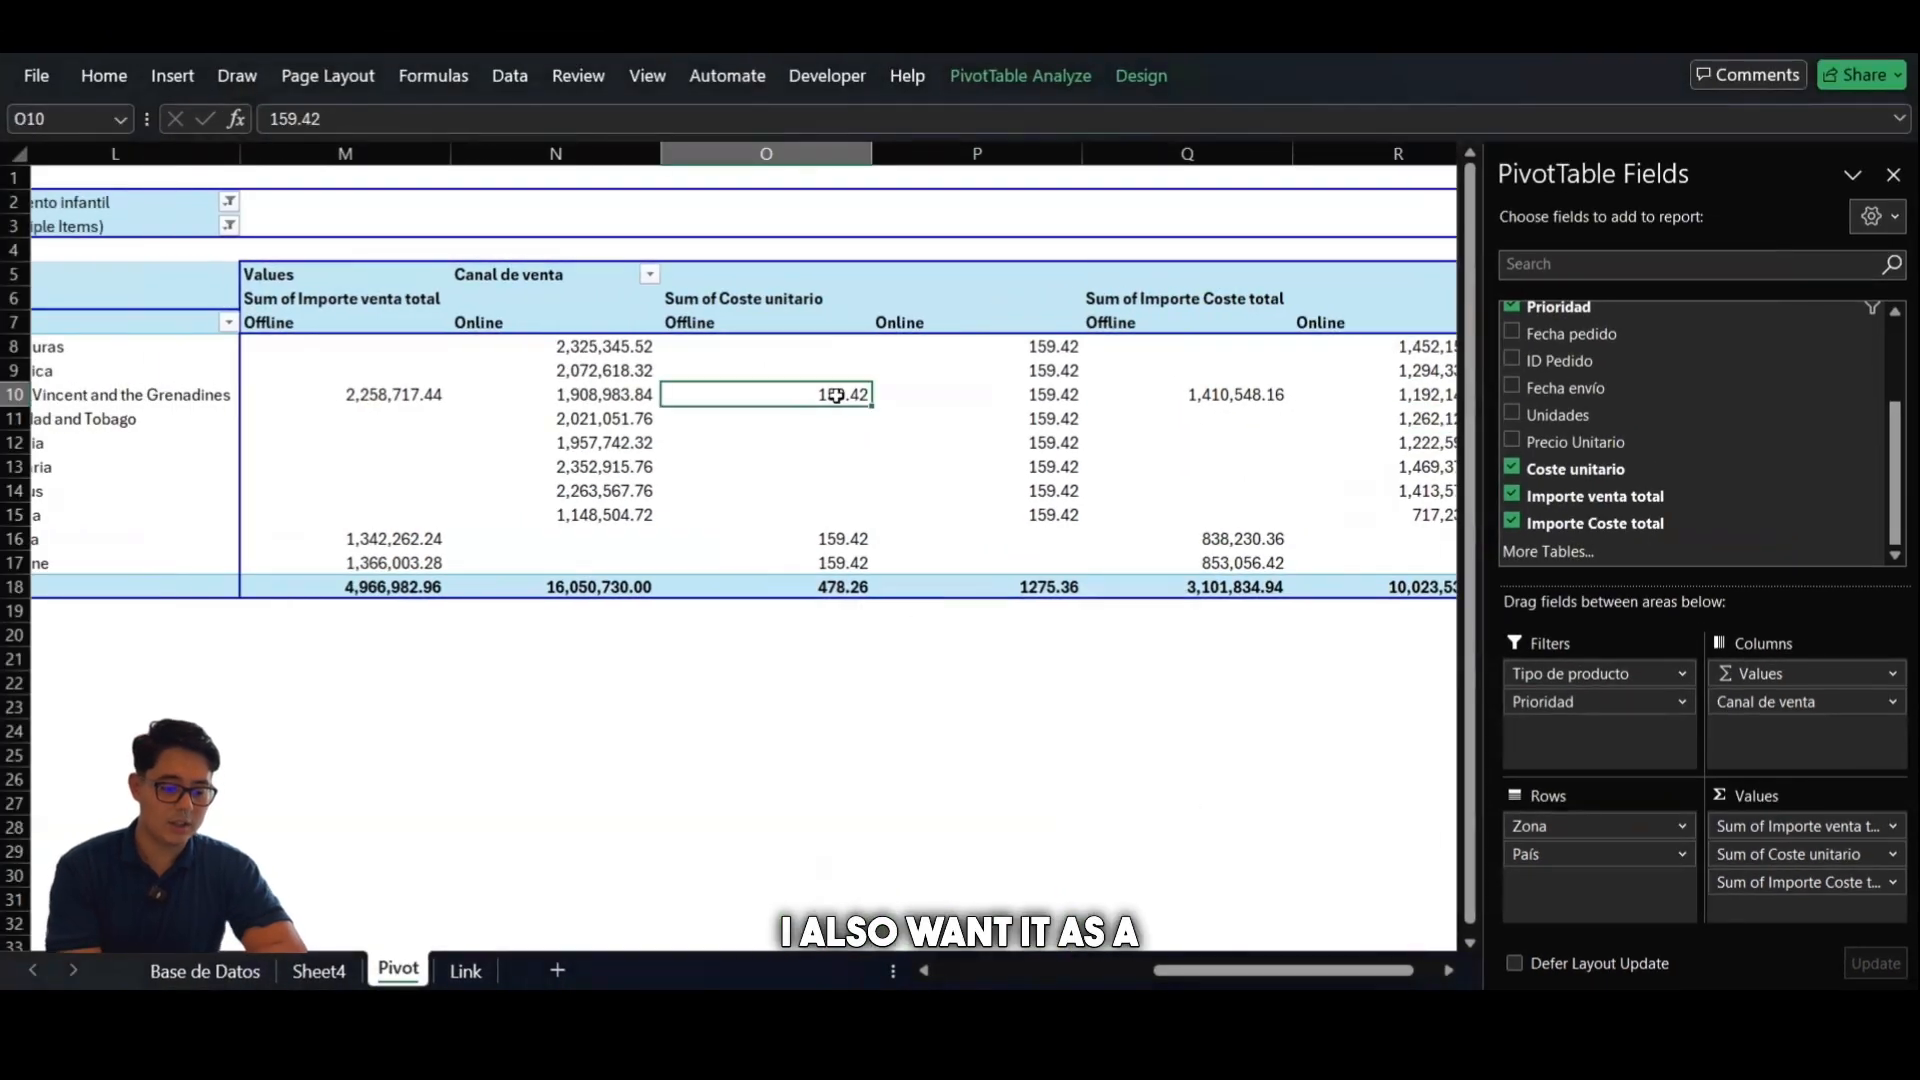
Format the Sum of Coste unitario field as Number with 0 decimal places.
{"action": "right_click", "coordinate": [836, 396]}
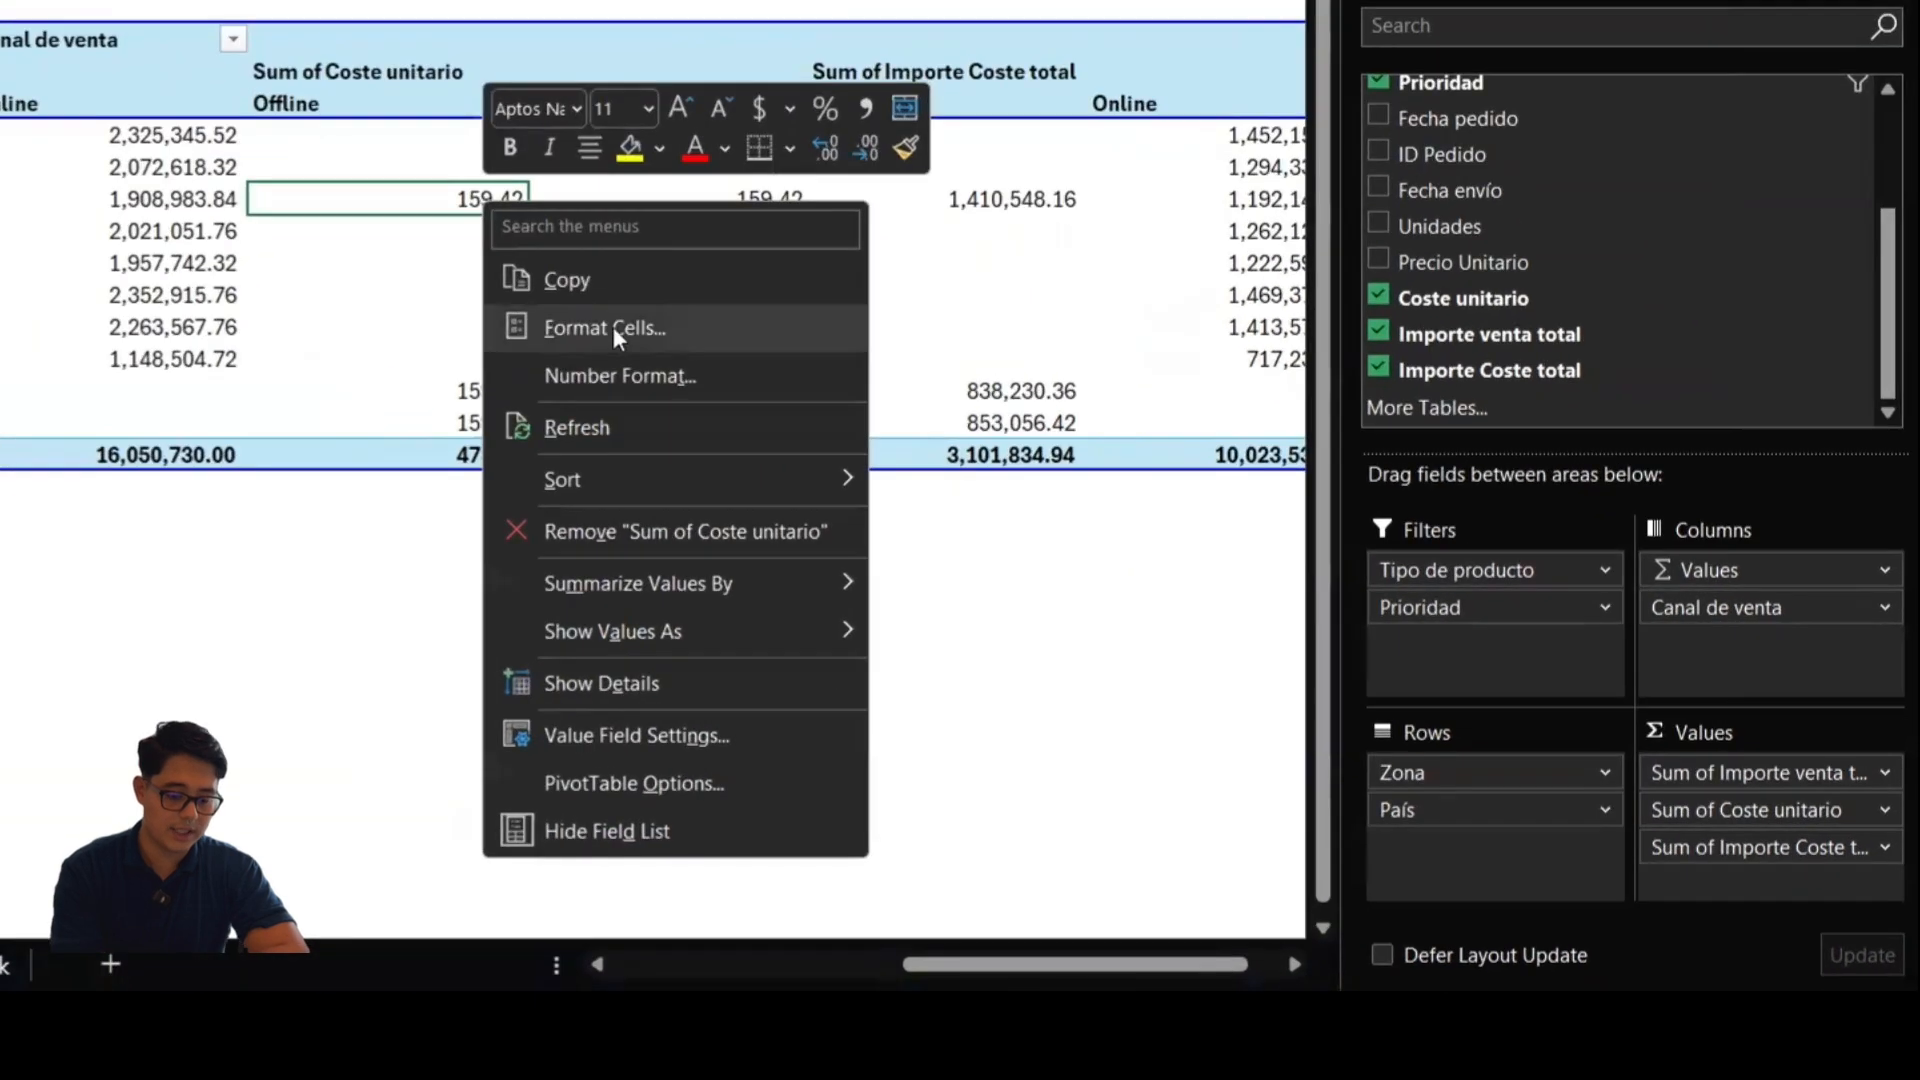
{"action": "left_click", "coordinate": [946, 535]}
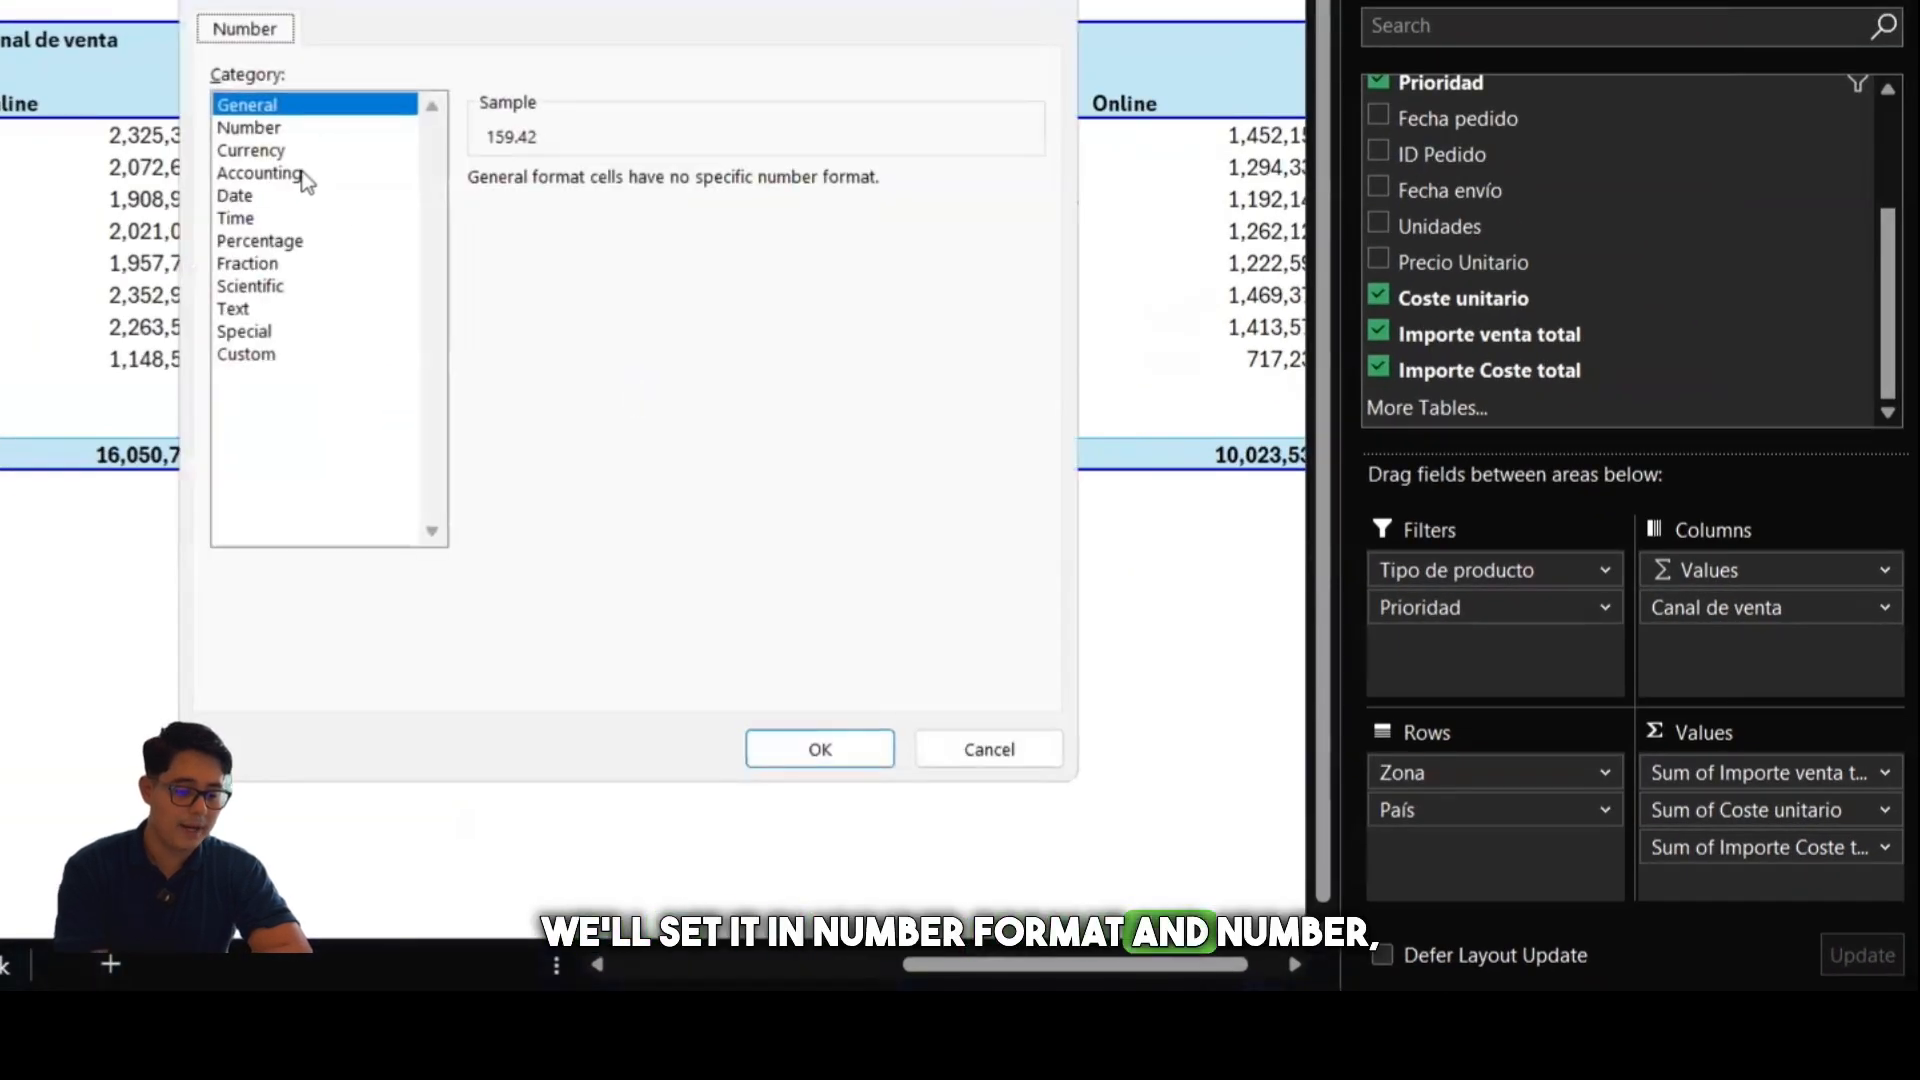
{"action": "left_click", "coordinate": [268, 128]}
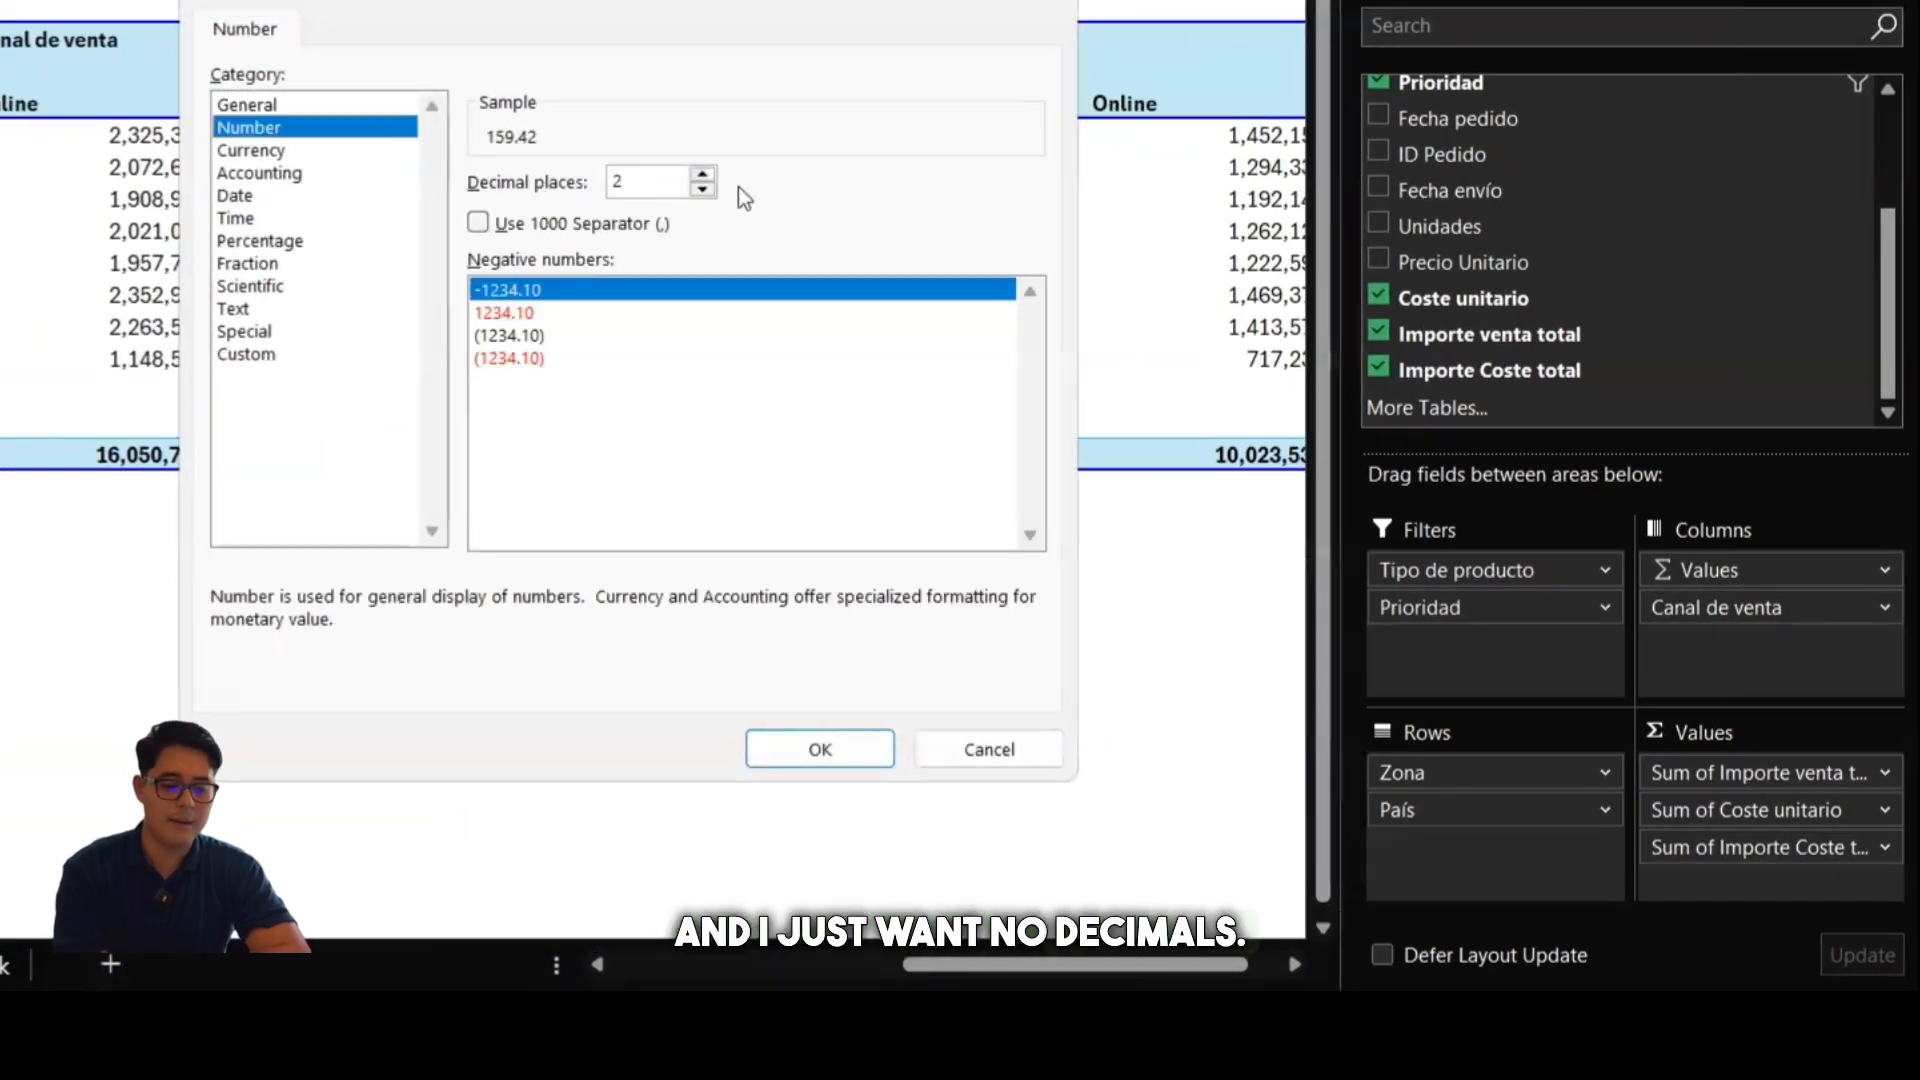
{"action": "left_click", "coordinate": [703, 189]}
{"action": "left_click", "coordinate": [703, 189]}
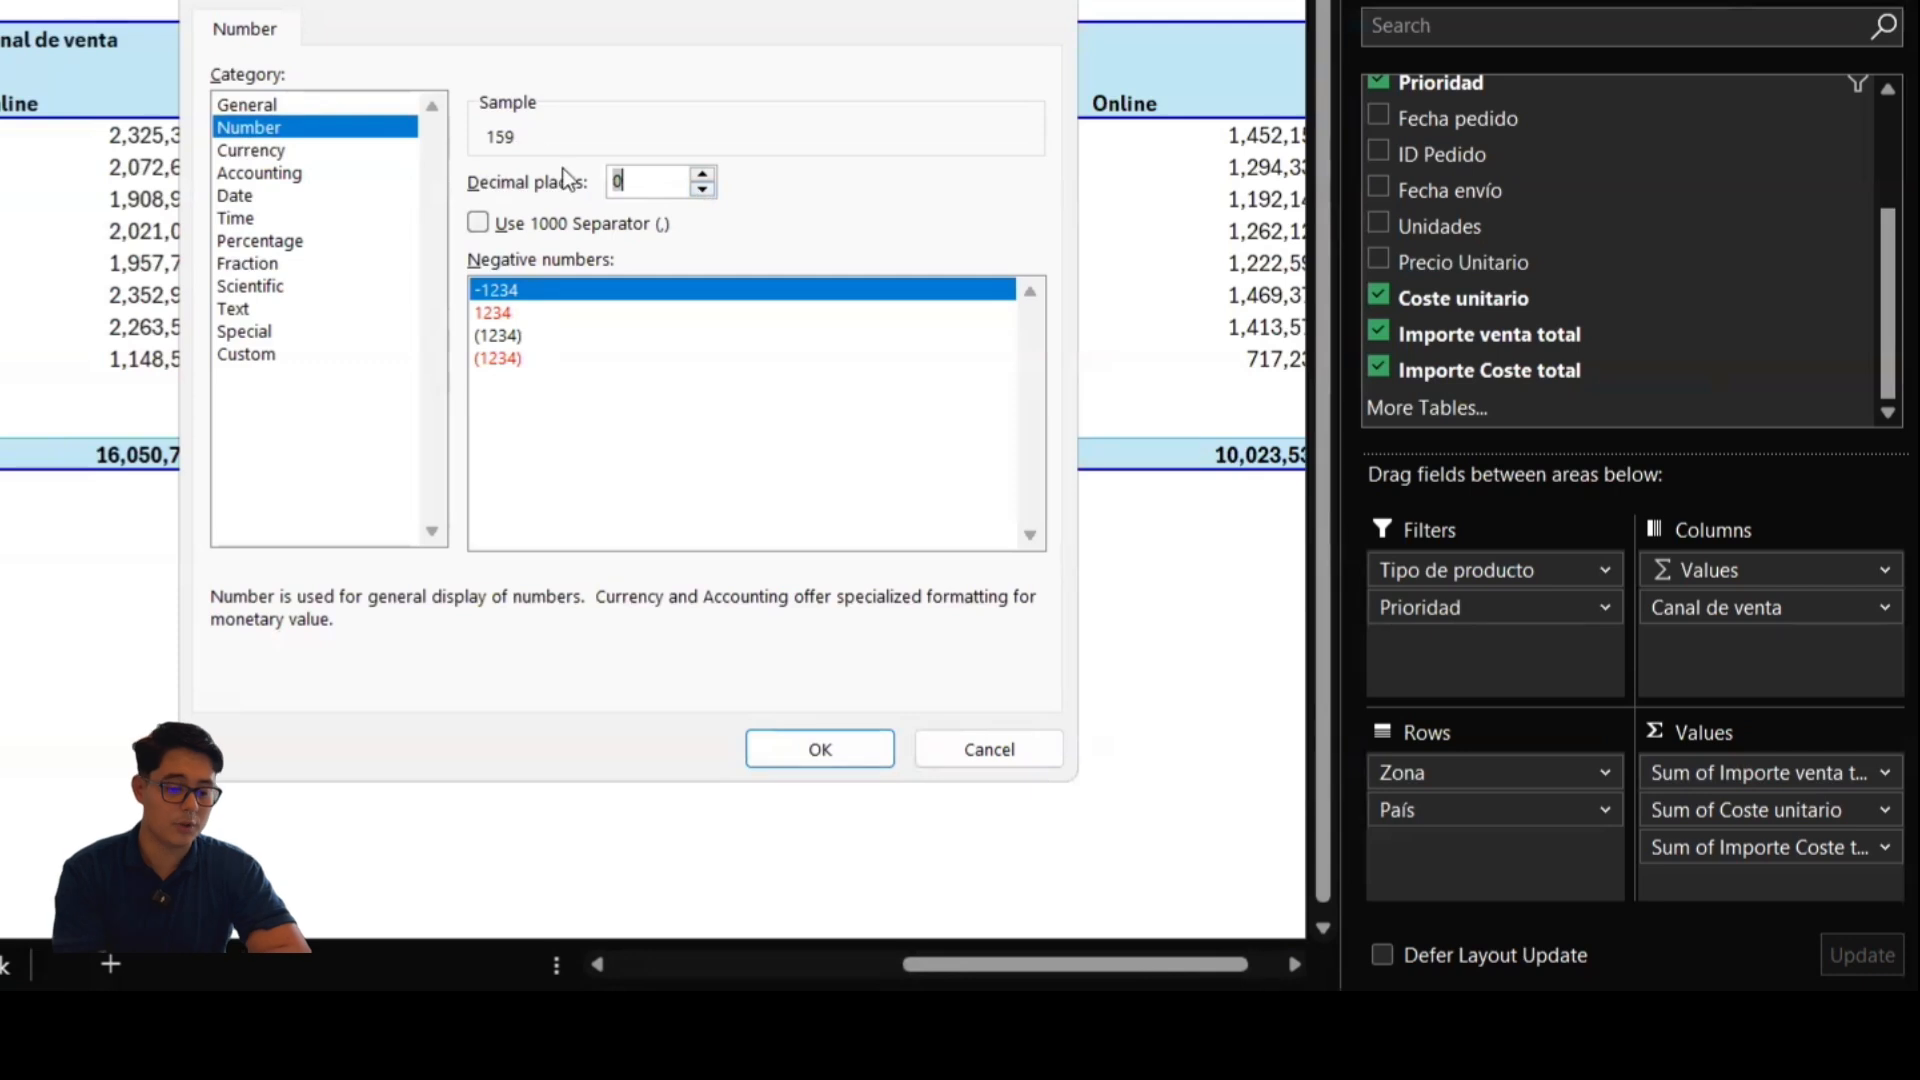
{"action": "left_click", "coordinate": [815, 752]}
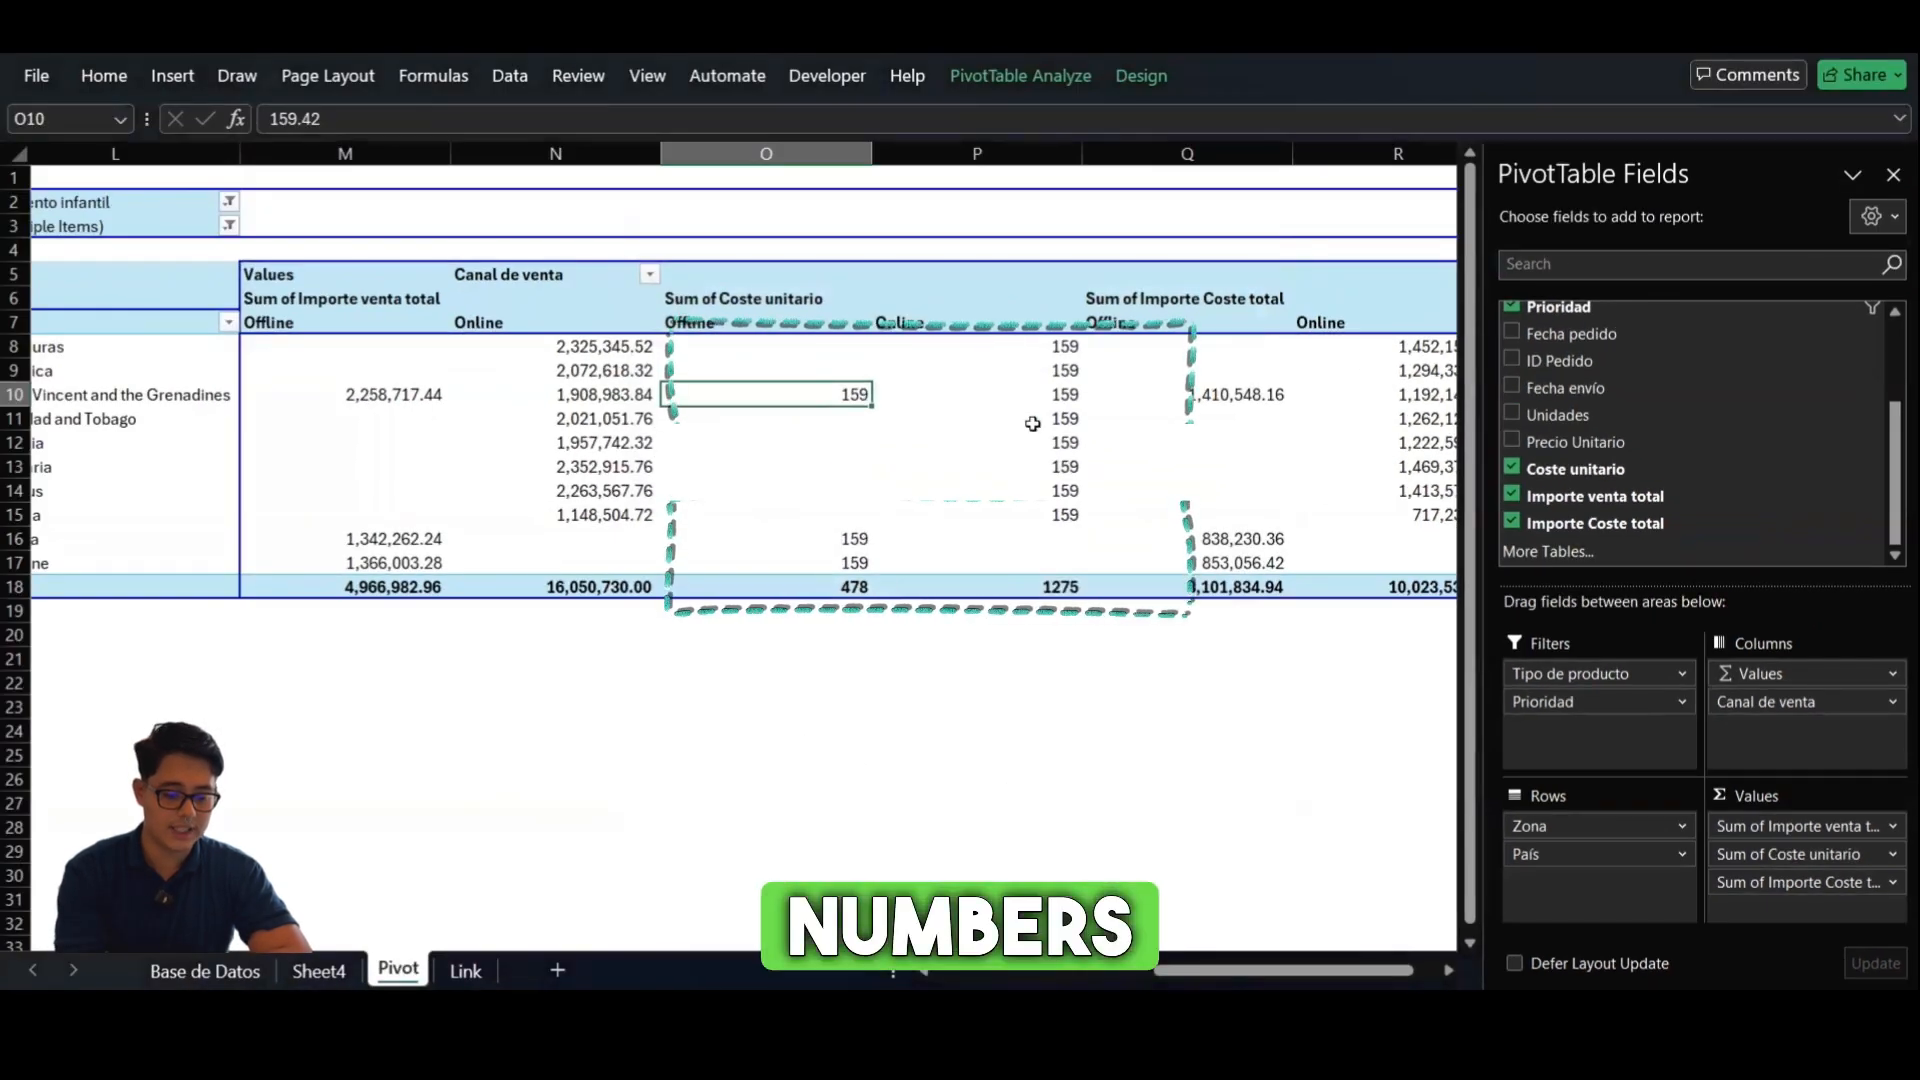
{"action": "scroll", "coordinate": [1113, 392], "scroll_direction": "left", "scroll_amount": 1}
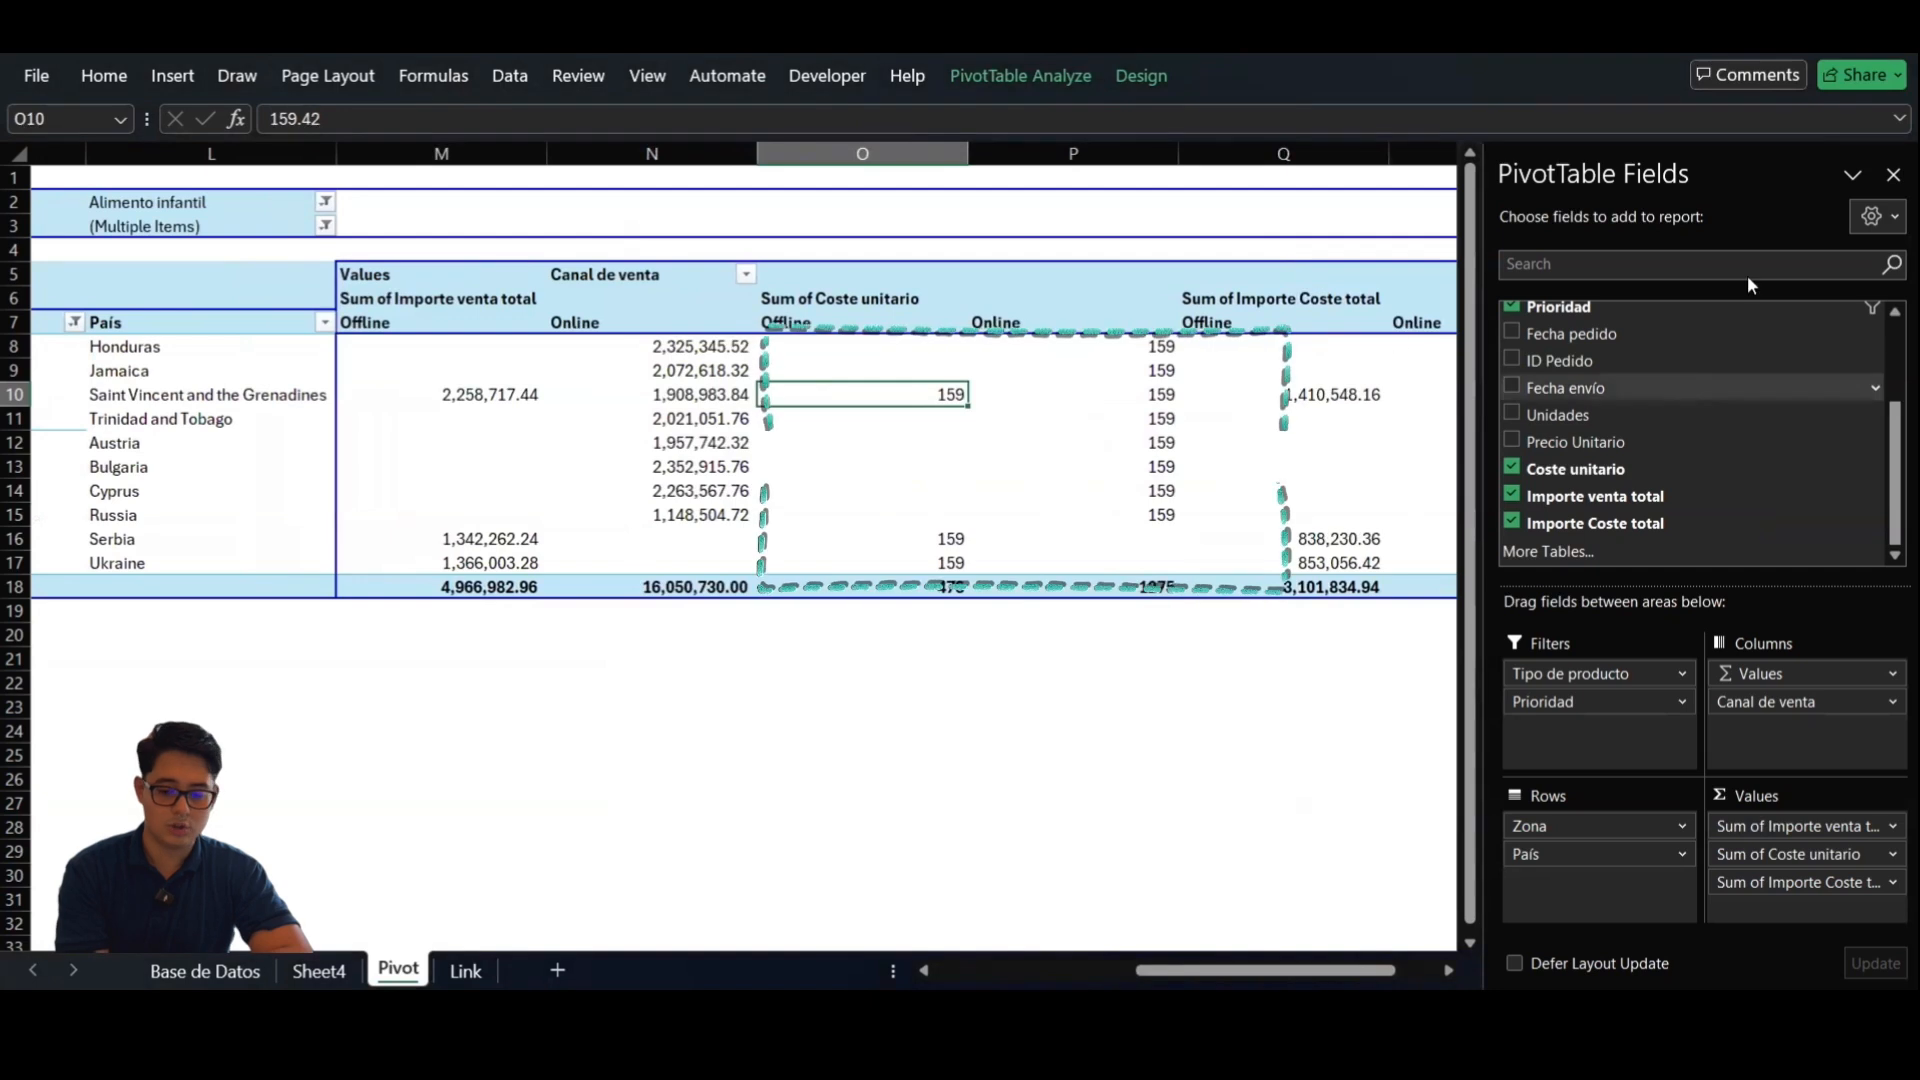
Close the field list and autofit the column widths of the pivot table over range K4:R19.
{"action": "left_click", "coordinate": [1891, 176]}
{"action": "scroll", "coordinate": [1431, 544], "scroll_direction": "left", "scroll_amount": 4}
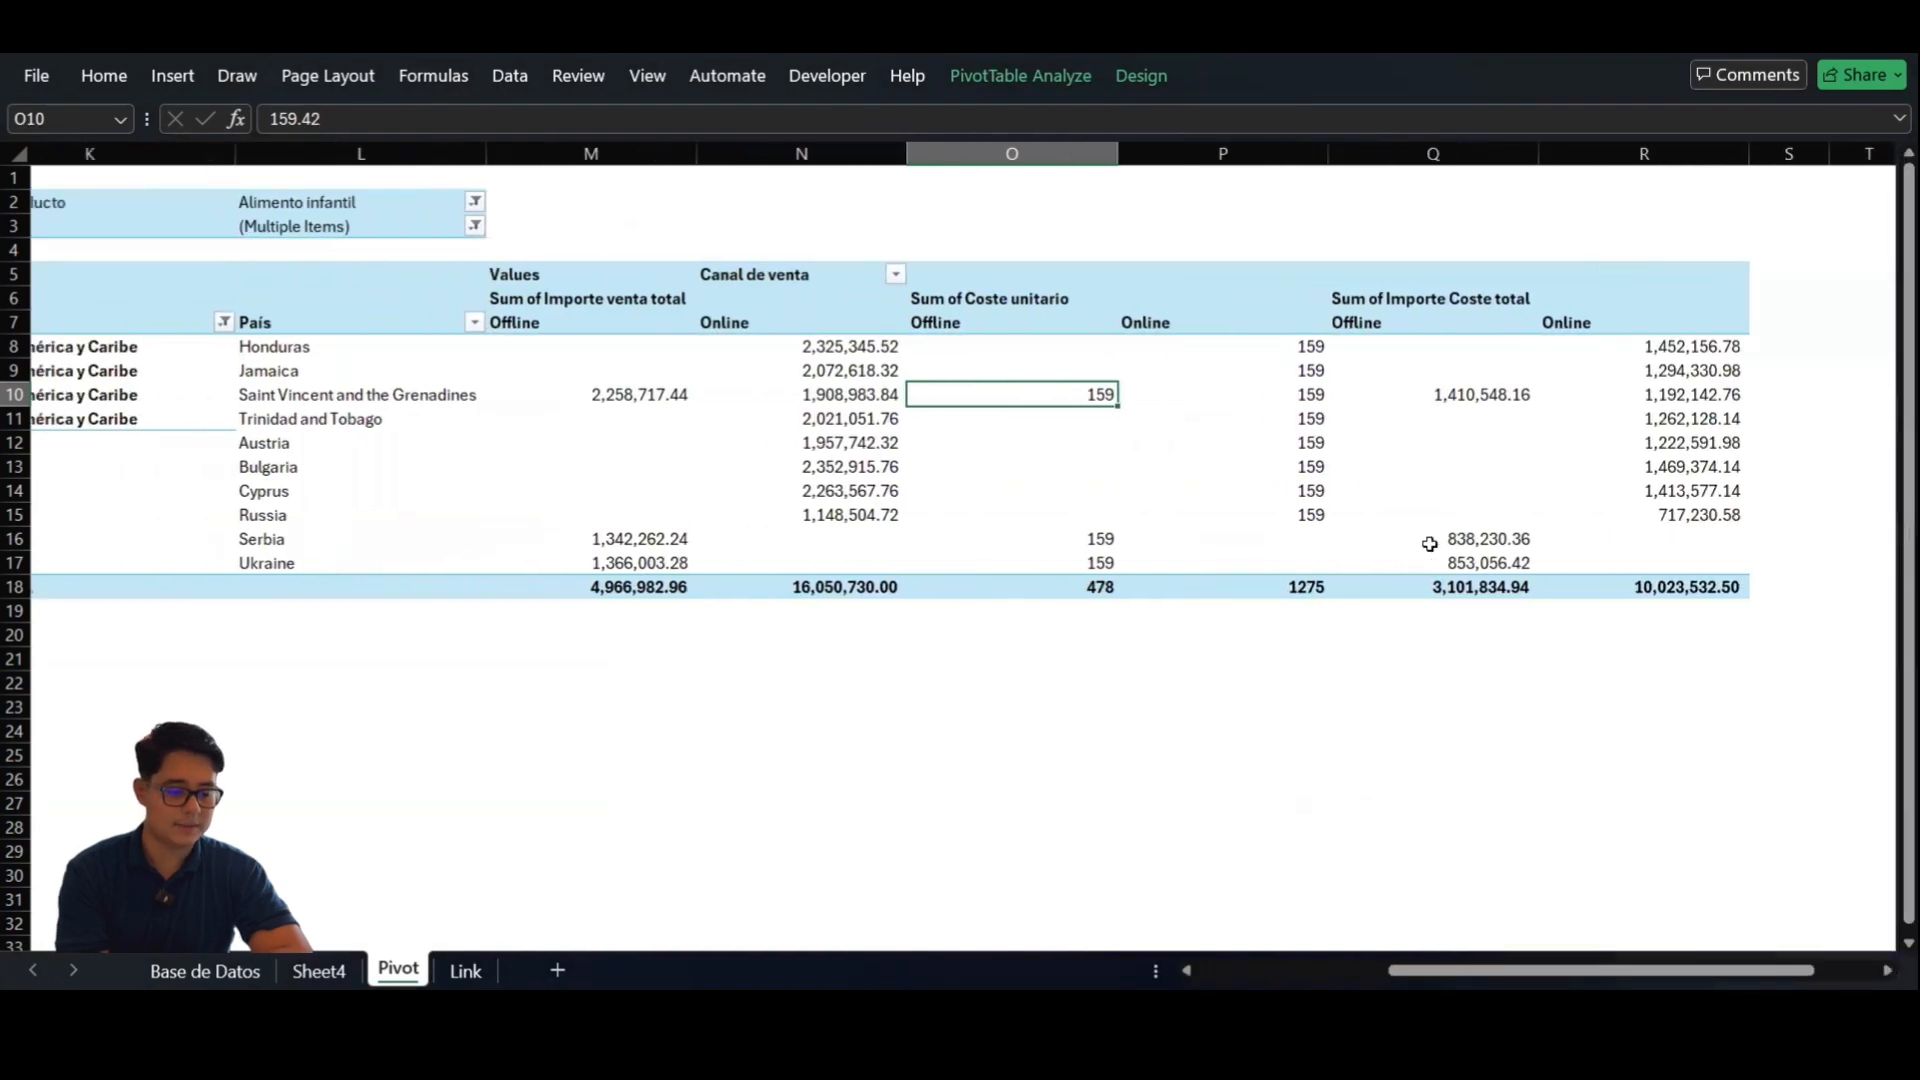
{"action": "left_click_drag", "start_coordinate": [507, 255], "coordinate": [507, 264]}
{"action": "key", "text": "shift+Down"}
{"action": "key", "text": "shift+Down"}
{"action": "key", "text": "shift+Down"}
{"action": "key", "text": "shift+Down"}
{"action": "key", "text": "shift+Down"}
{"action": "key", "text": "shift+Down"}
{"action": "key", "text": "shift+Down"}
{"action": "key", "text": "shift+Down"}
{"action": "key", "text": "shift+Down"}
{"action": "key", "text": "shift+Down"}
{"action": "key", "text": "shift+Down"}
{"action": "key", "text": "shift+Down"}
{"action": "key", "text": "shift+Down"}
{"action": "key", "text": "shift+Down"}
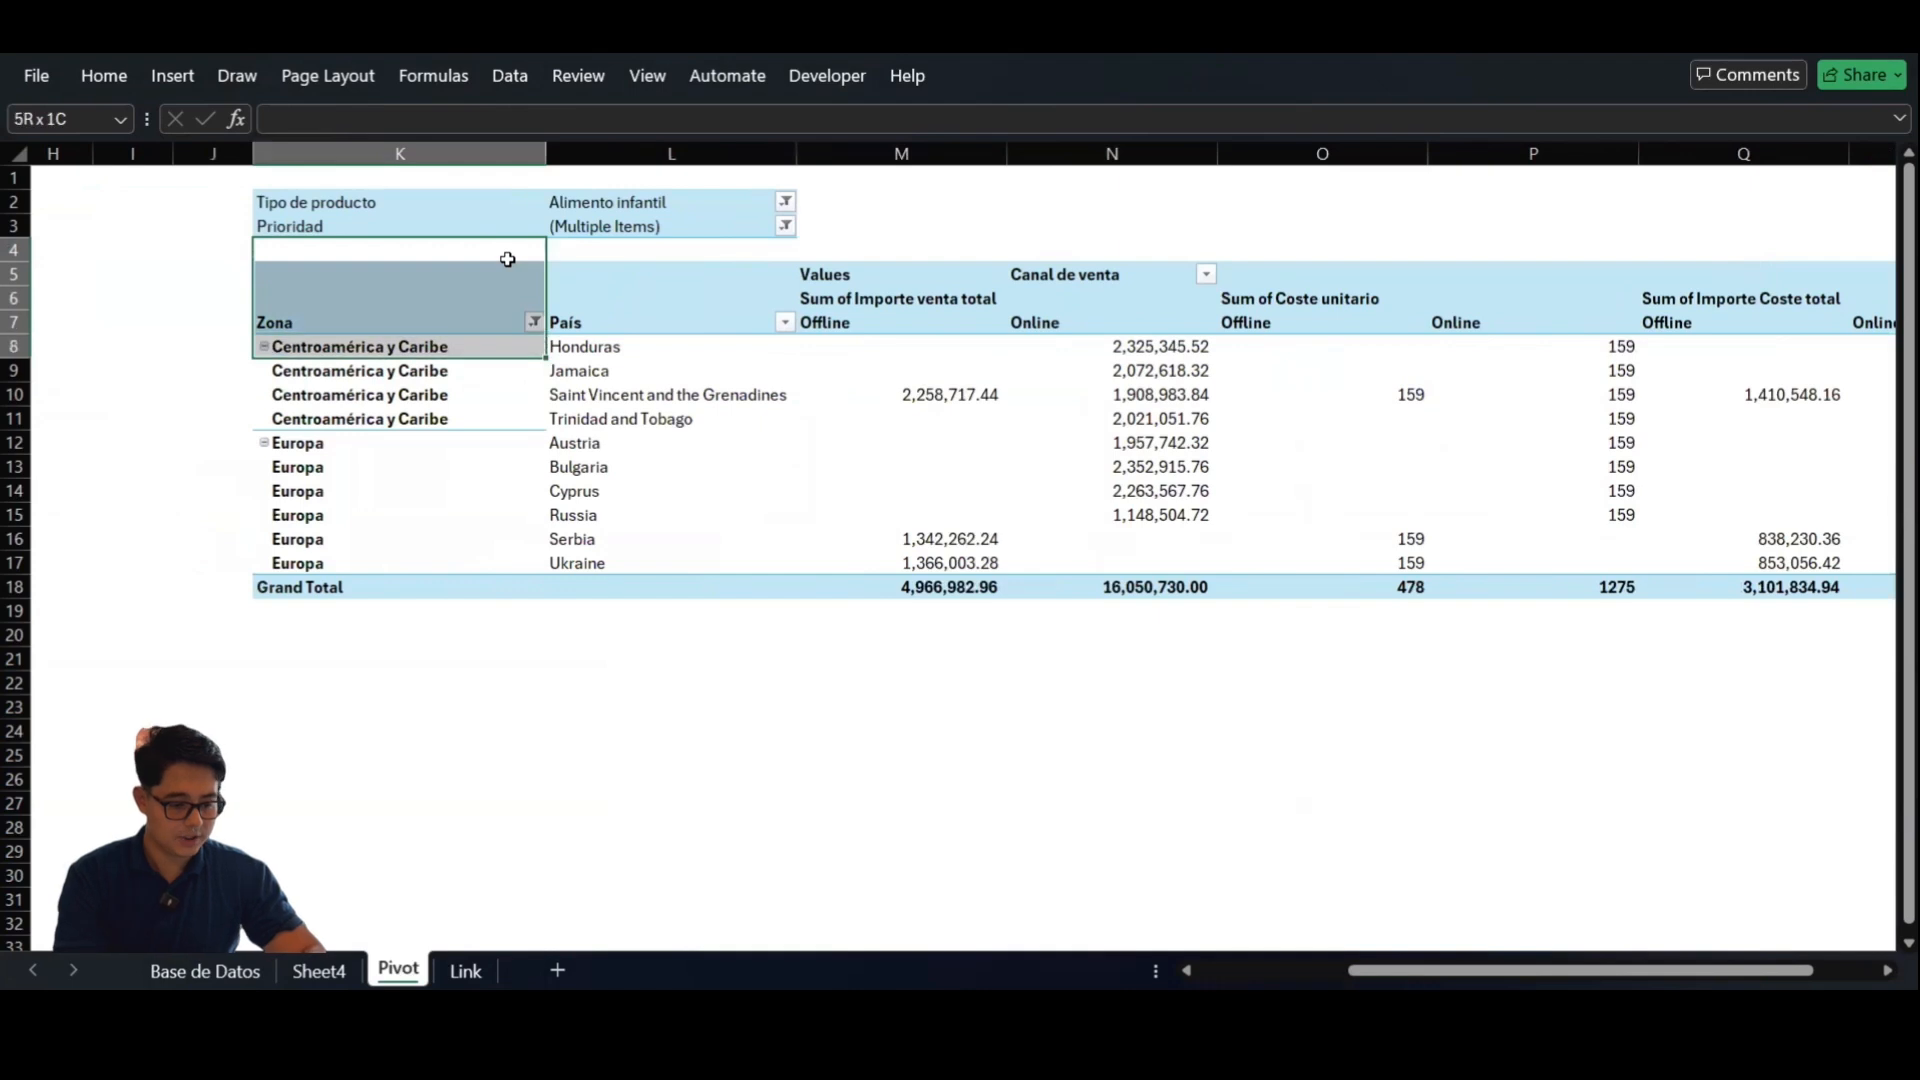
{"action": "key", "text": "shift+Right"}
{"action": "key", "text": "shift+Right"}
{"action": "key", "text": "shift+Right"}
{"action": "key", "text": "shift+Right"}
{"action": "key", "text": "shift+Right"}
{"action": "key", "text": "shift+Right"}
{"action": "key", "text": "shift+Right"}
{"action": "key", "text": "shift+Right"}
{"action": "key", "text": "shift+Left"}
{"action": "scroll", "coordinate": [657, 508], "scroll_direction": "left", "scroll_amount": 1}
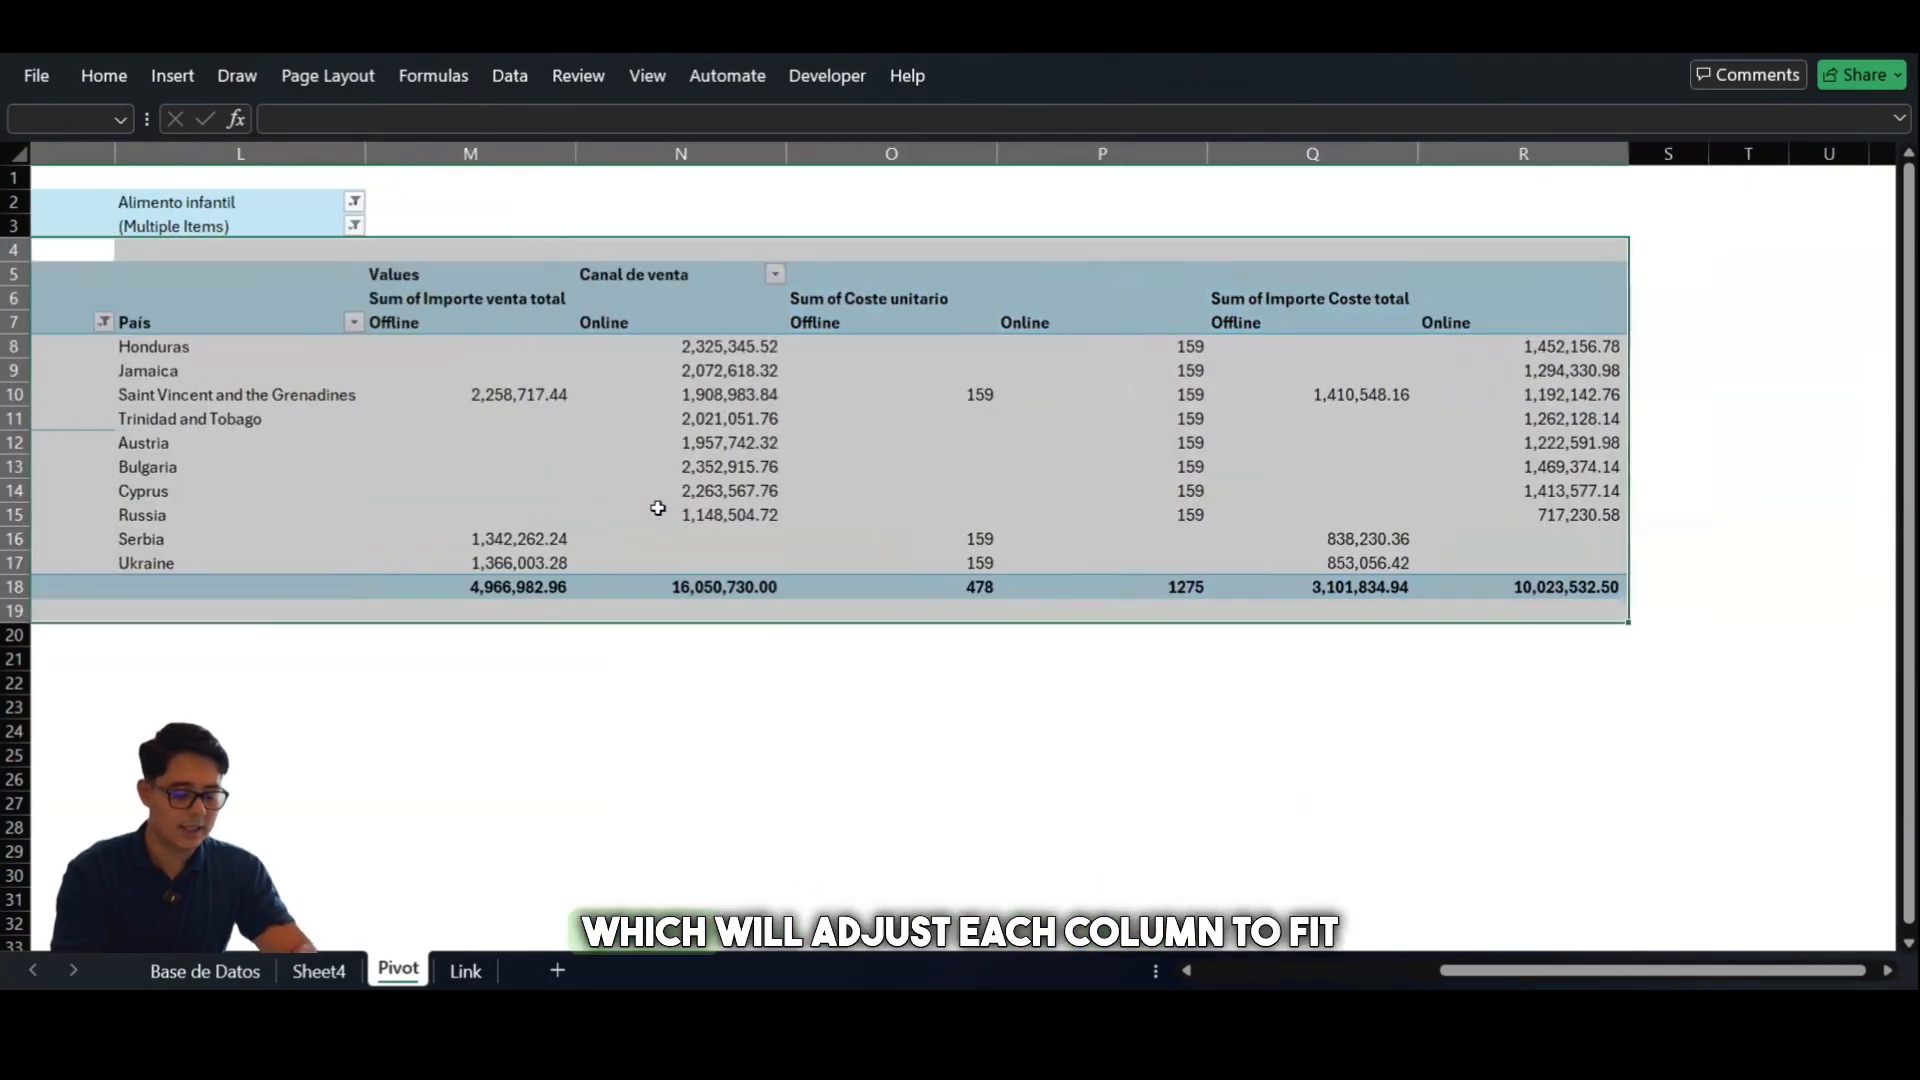
{"action": "key", "text": "alt"}
{"action": "key", "text": "h"}
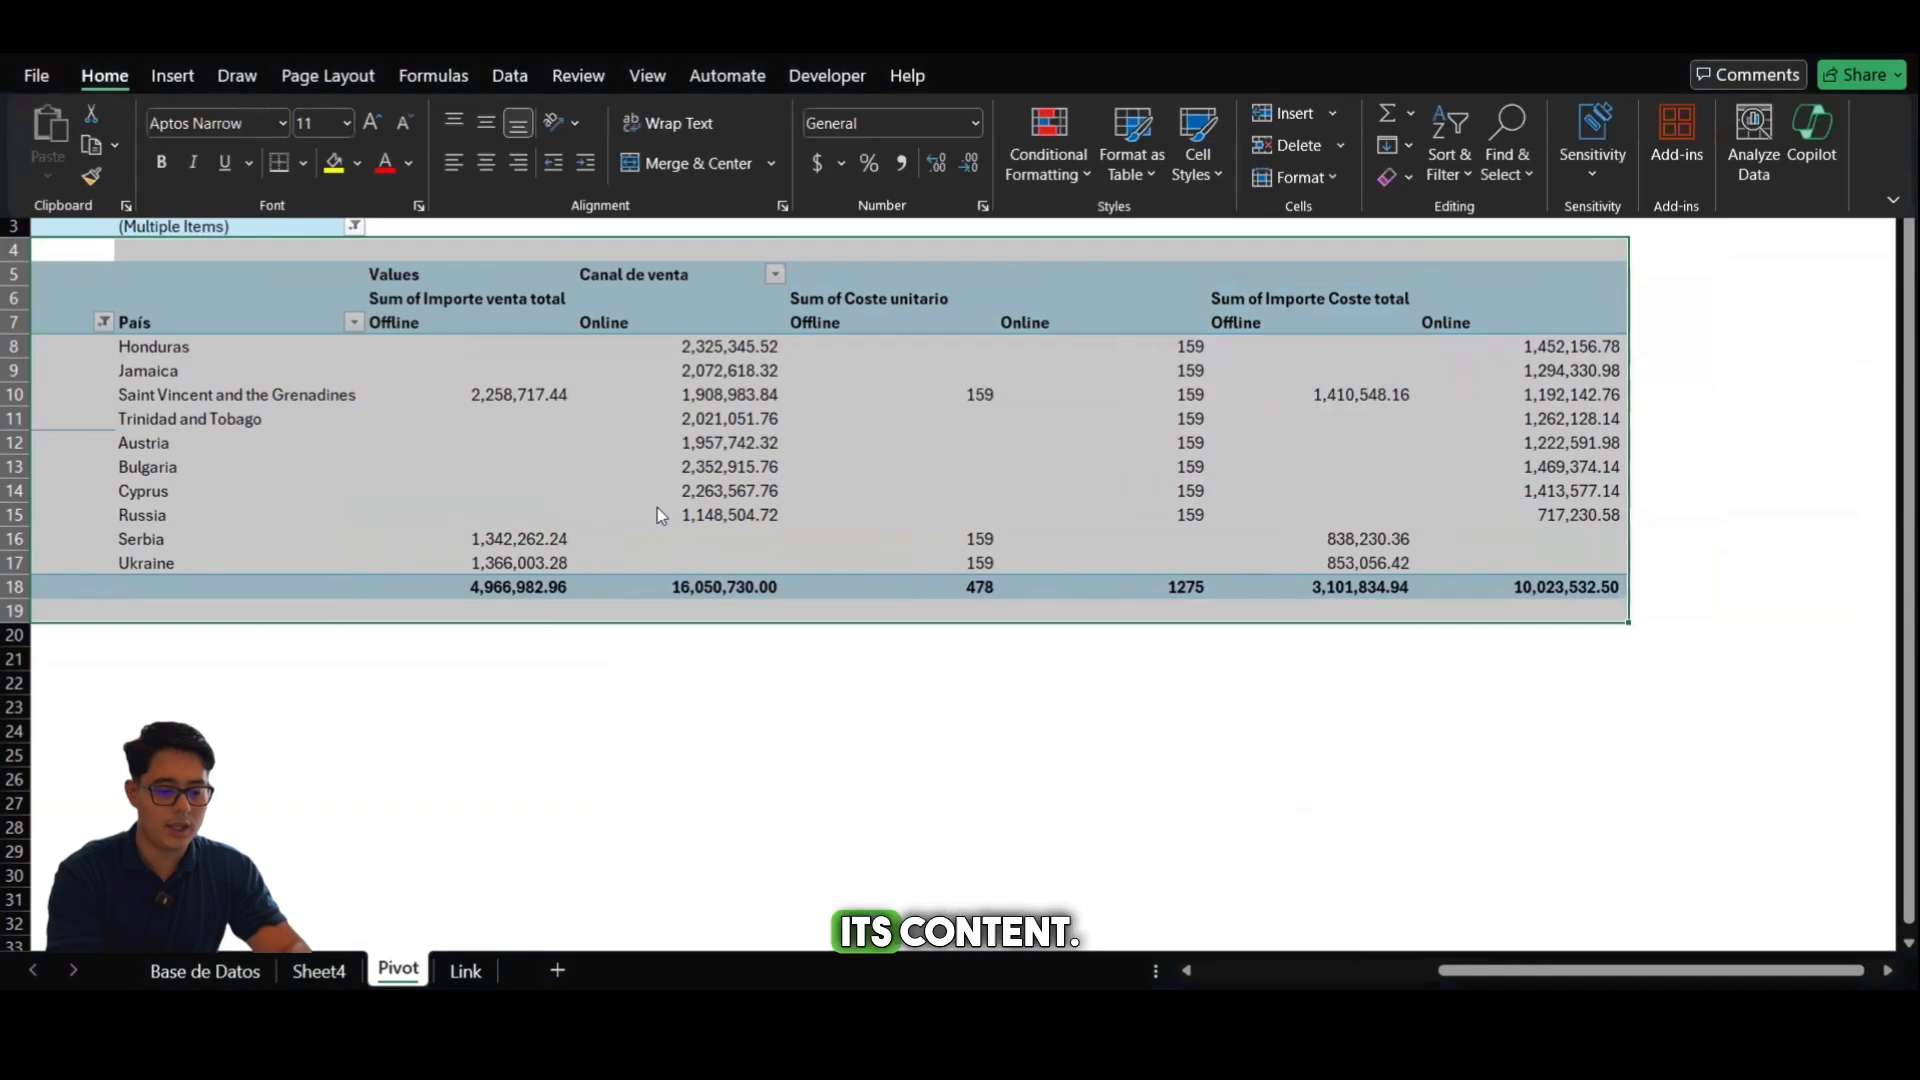
{"action": "key", "text": "o"}
{"action": "key", "text": "i"}
{"action": "scroll", "coordinate": [1145, 490], "scroll_direction": "left", "scroll_amount": 1}
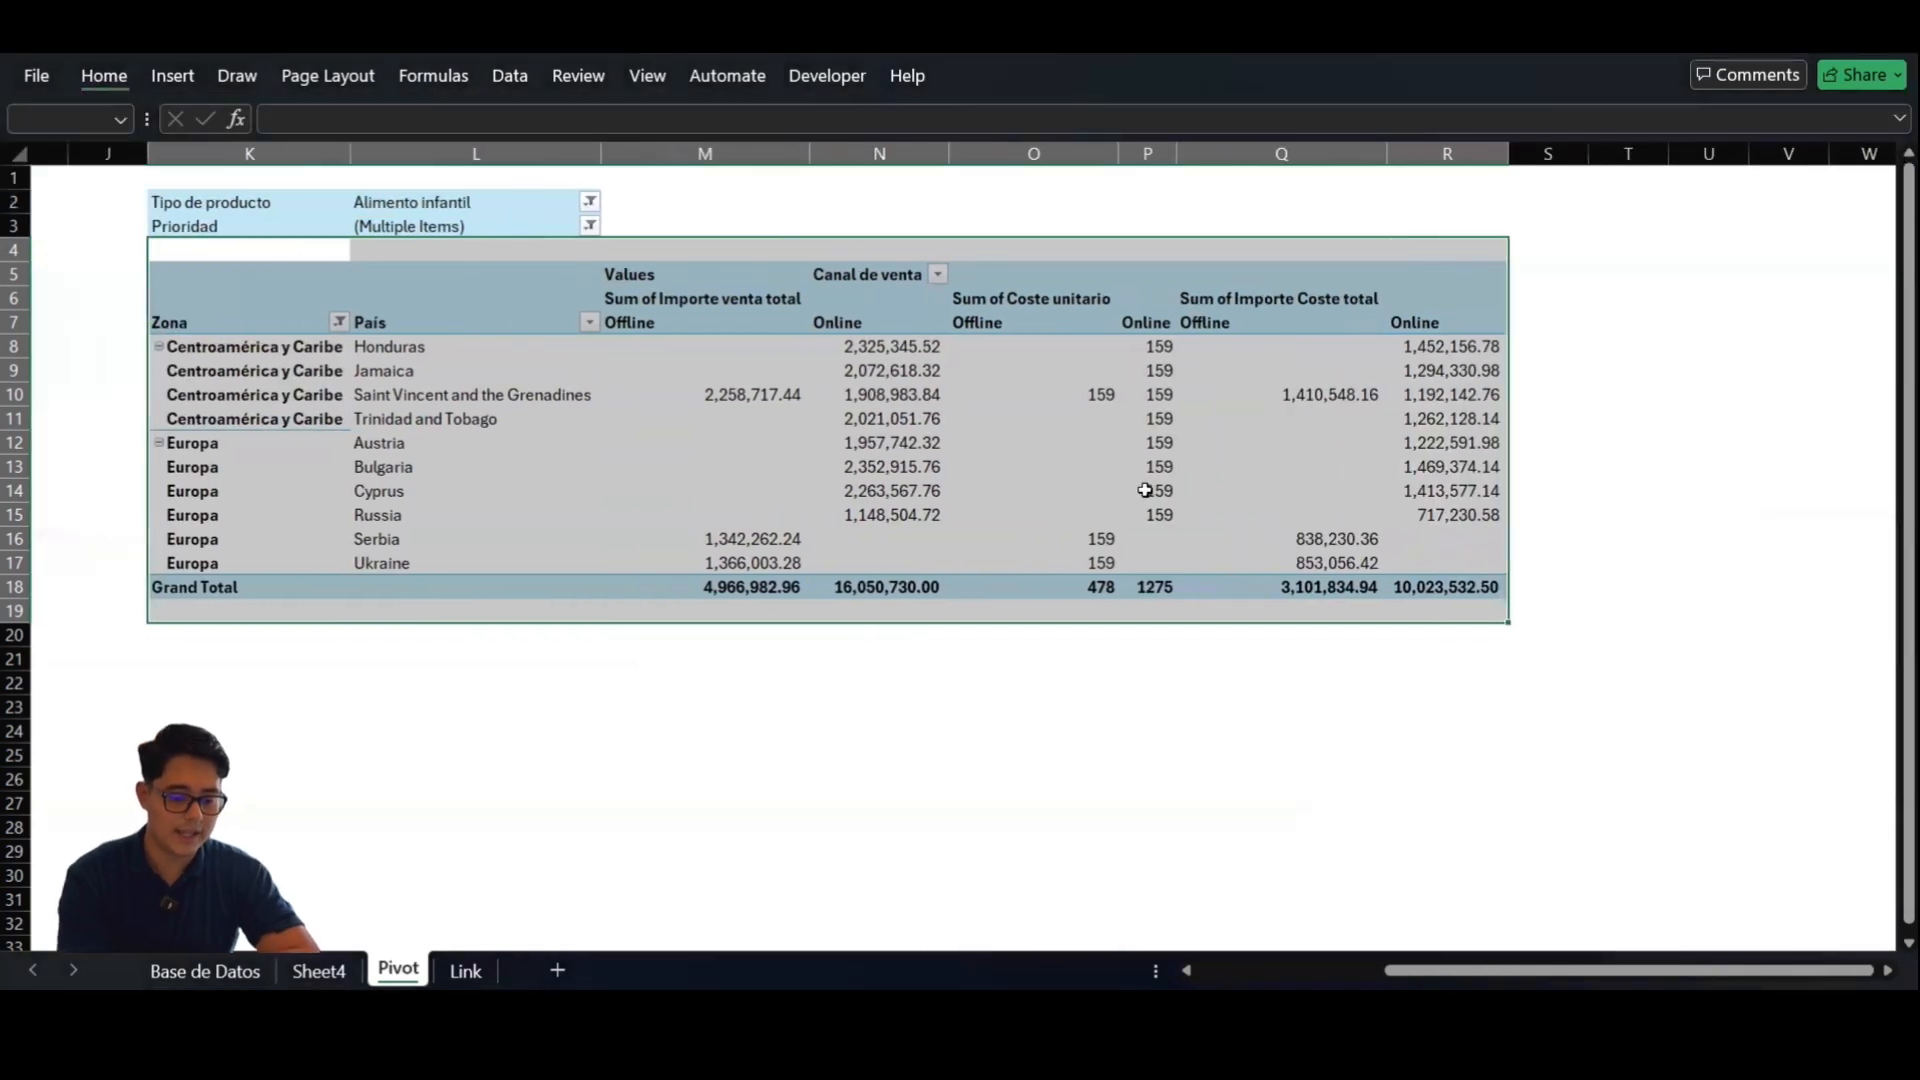
{"action": "left_click", "coordinate": [852, 748]}
{"action": "scroll", "coordinate": [852, 747], "scroll_direction": "left", "scroll_amount": 1}
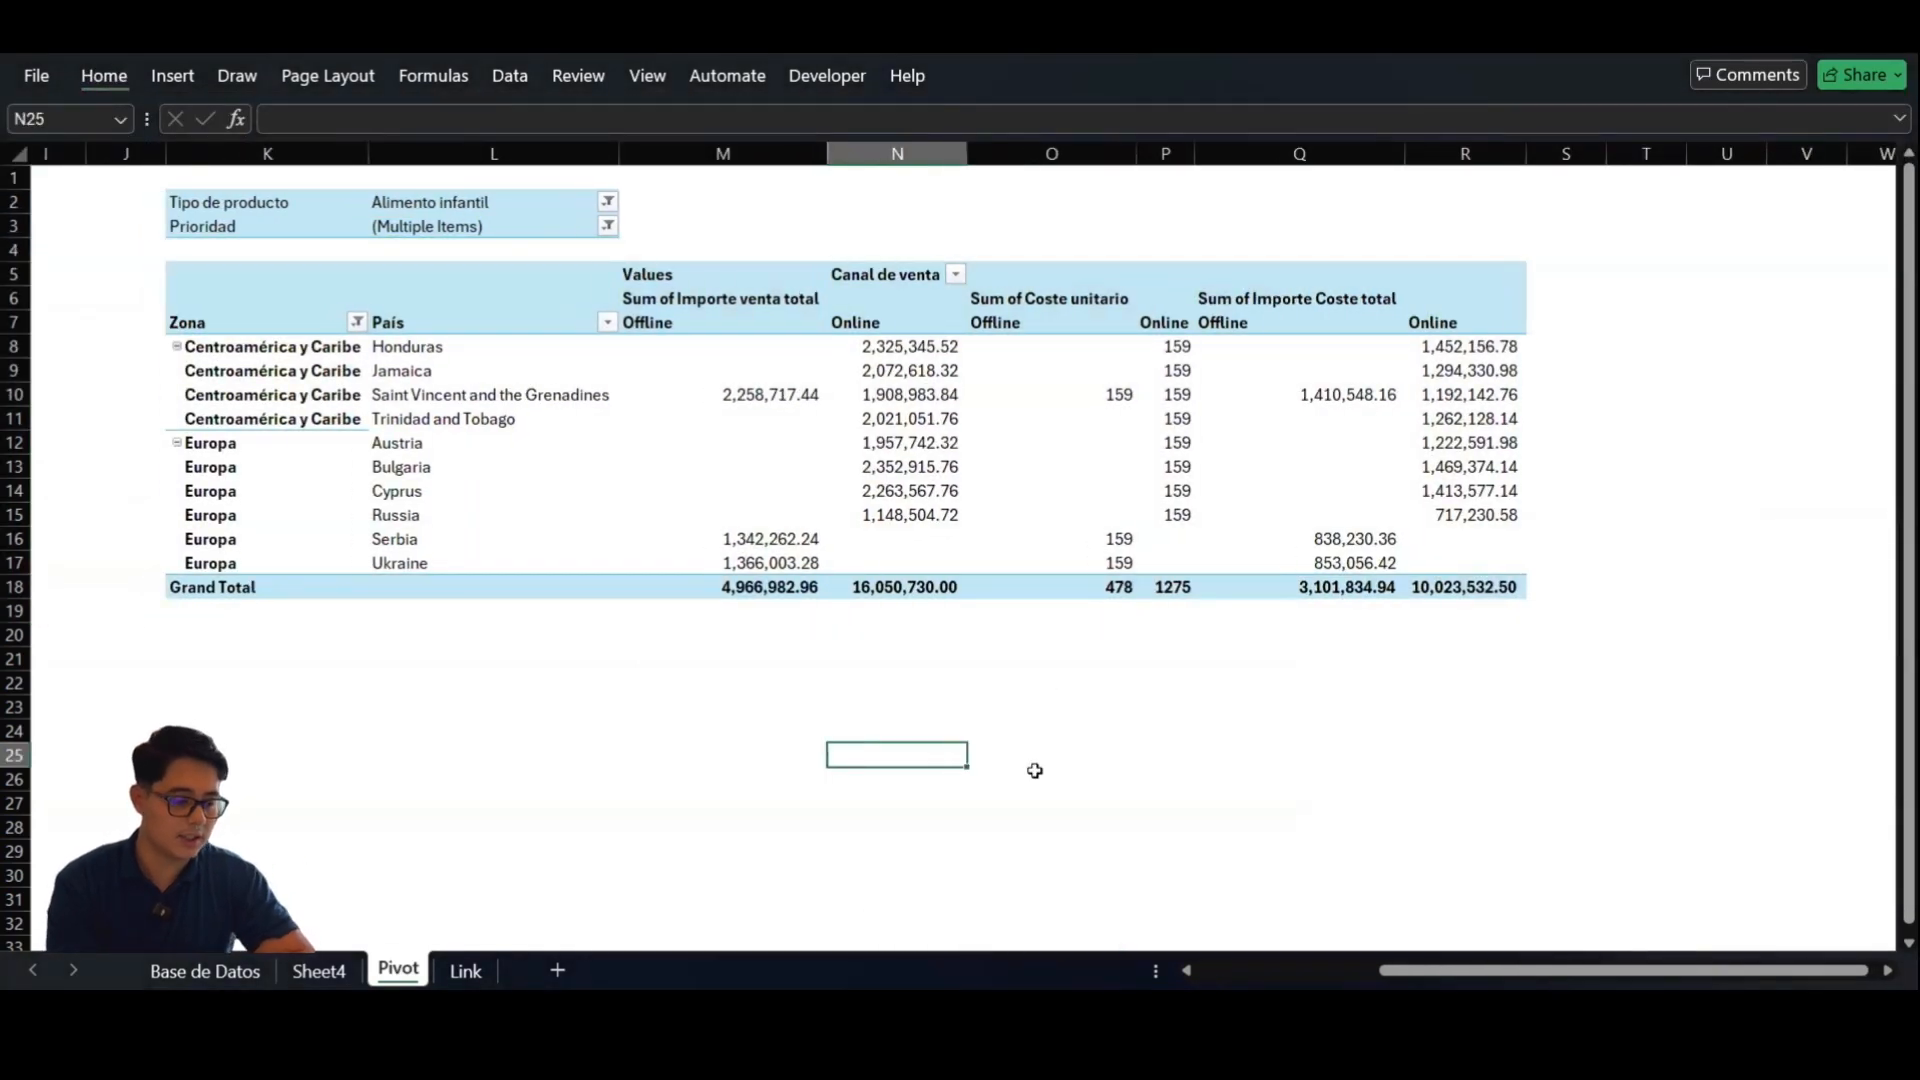
Filter the Zona field to include all zones.
{"action": "left_click", "coordinate": [646, 105]}
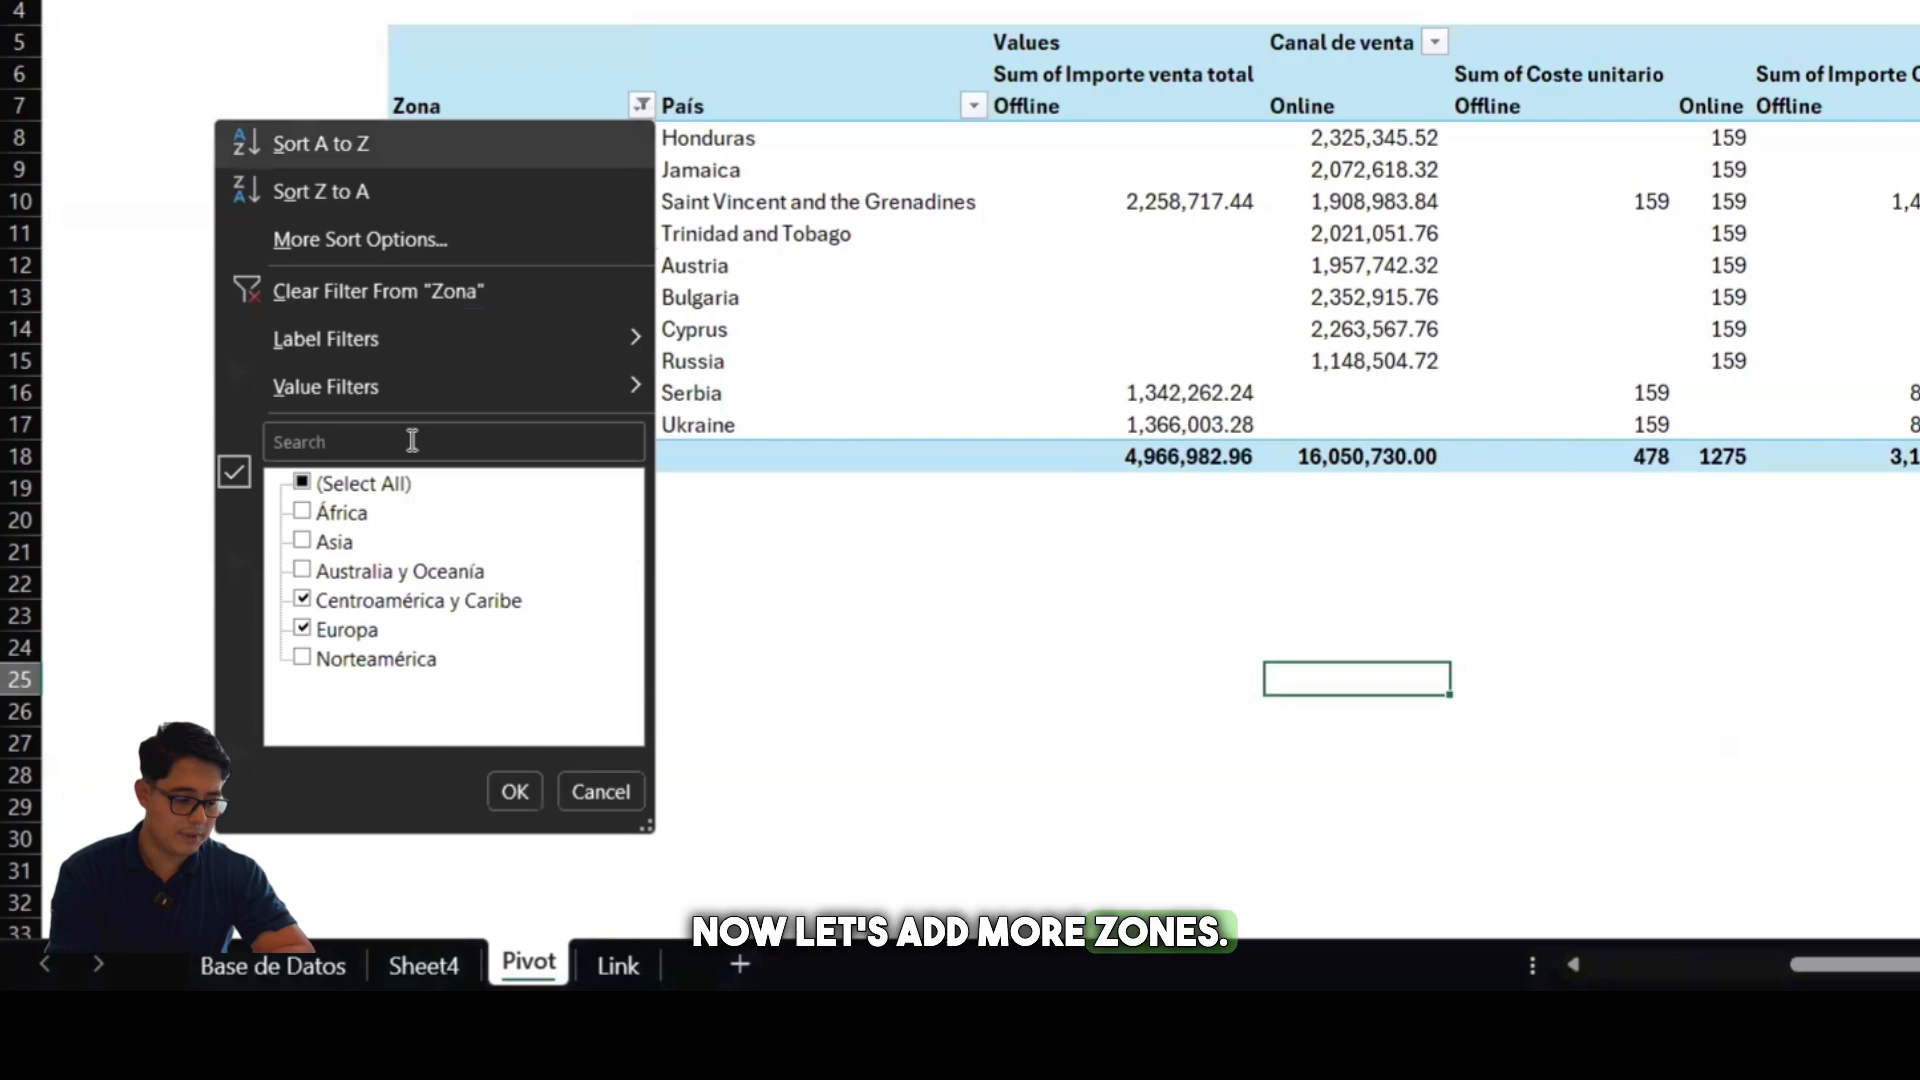
{"action": "left_click", "coordinate": [302, 482]}
{"action": "left_click", "coordinate": [513, 789]}
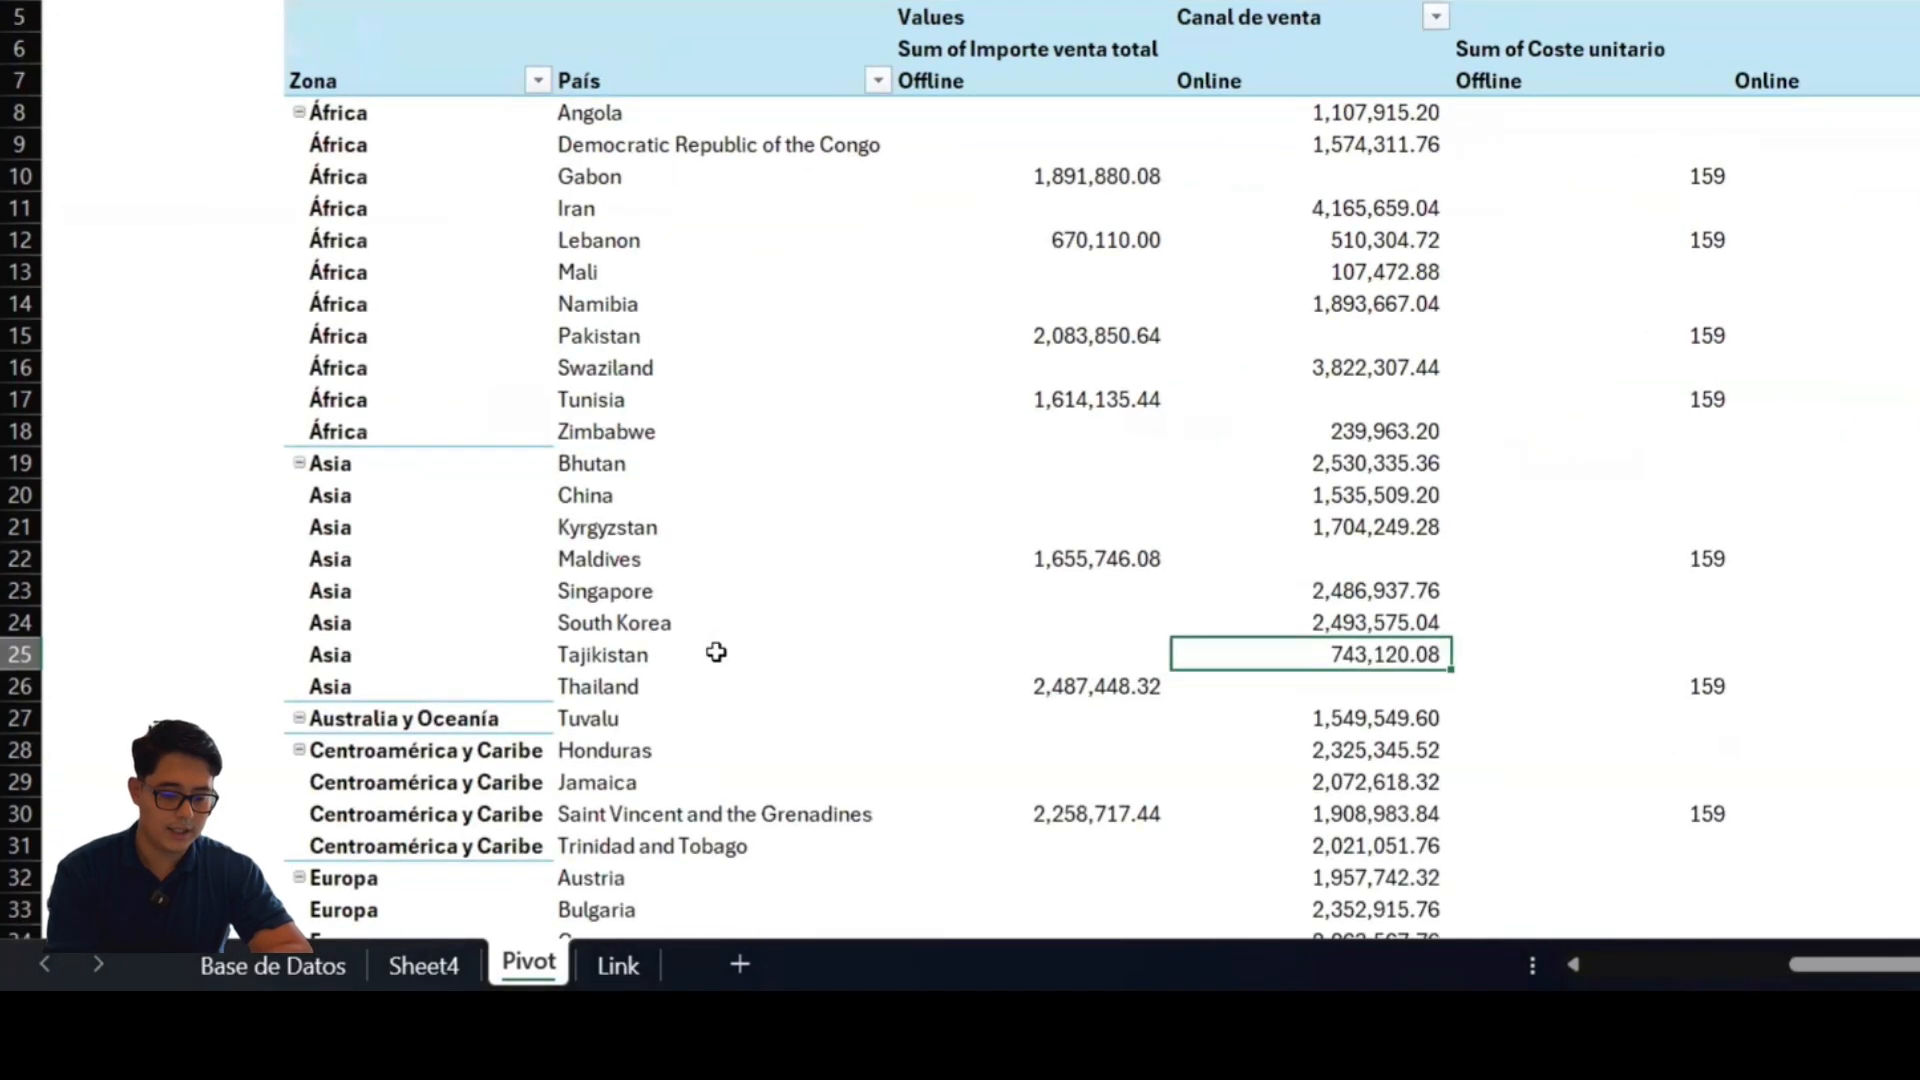
Examine the zones, countries, total sales, total cost and unit cost columns of the expanded pivot table.
{"action": "left_click_drag", "start_coordinate": [216, 323], "coordinate": [216, 565]}
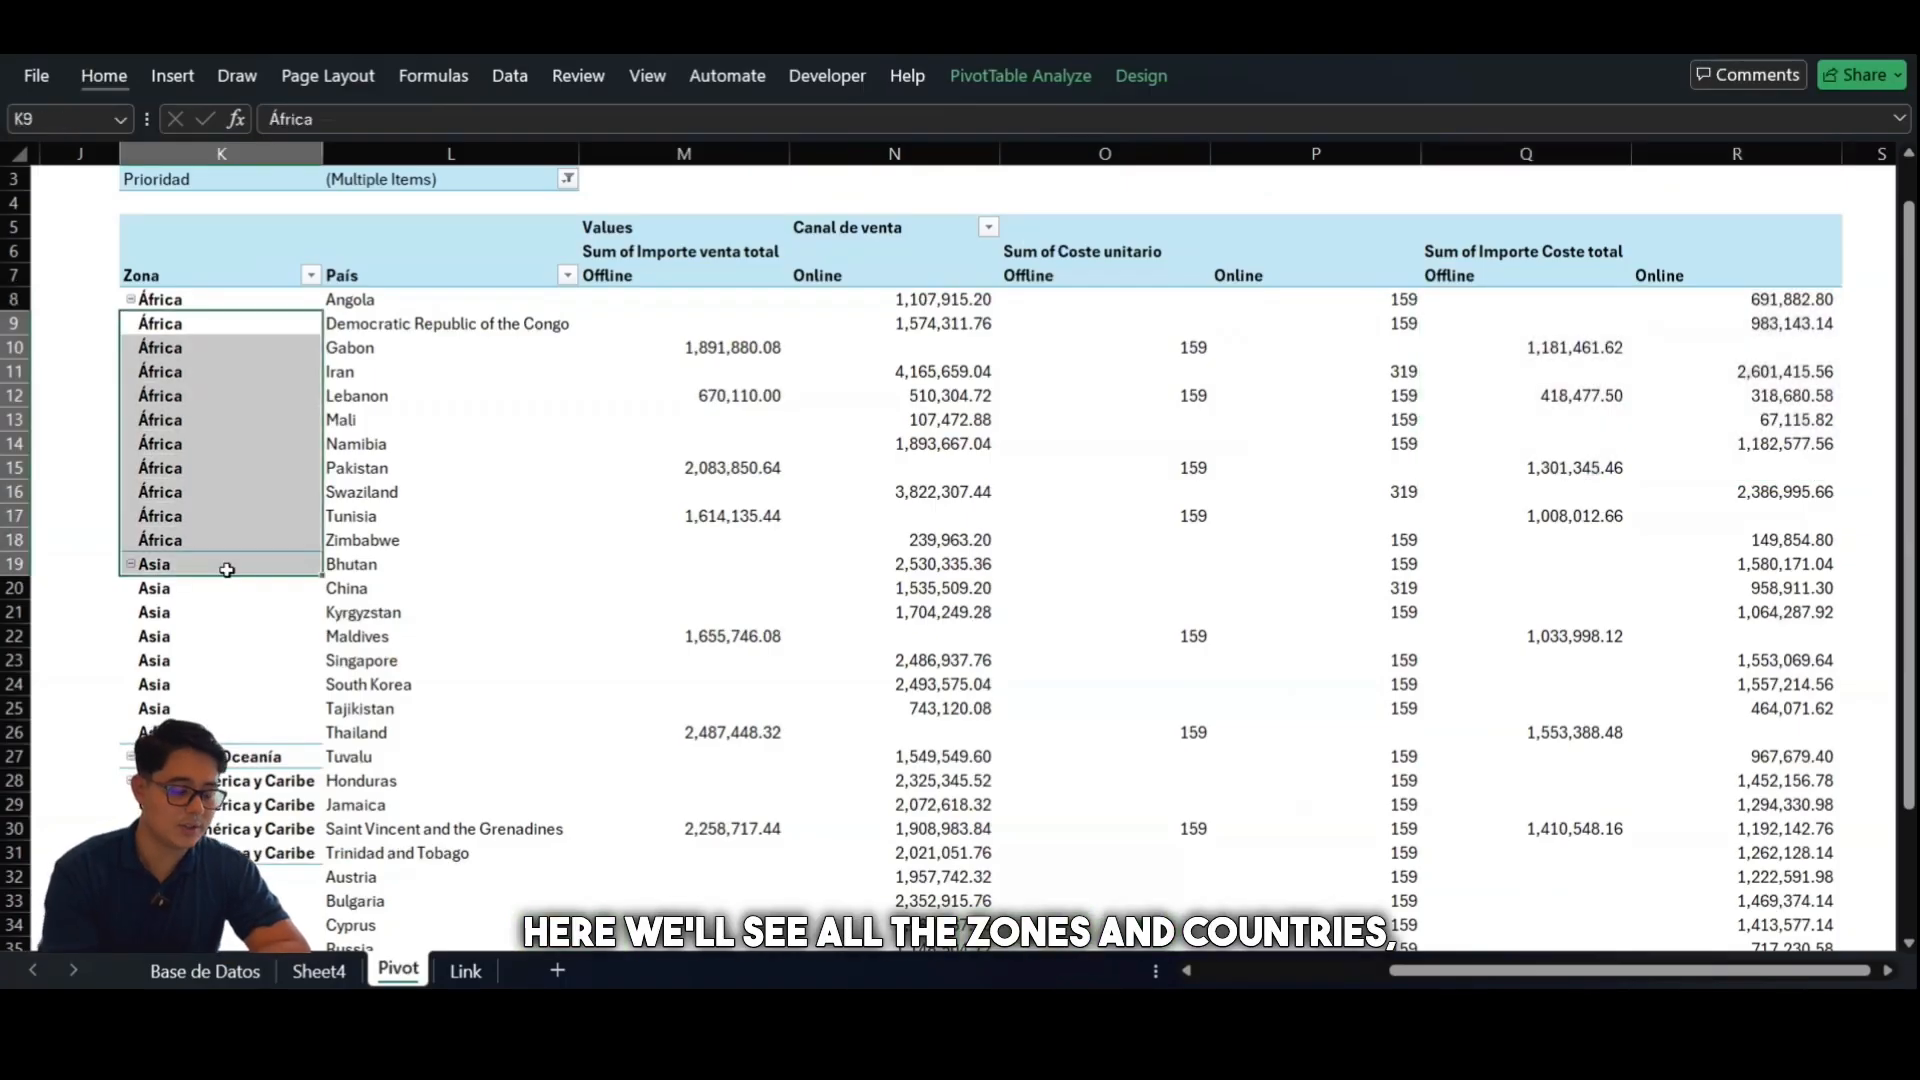
{"action": "left_click_drag", "start_coordinate": [378, 390], "coordinate": [461, 592]}
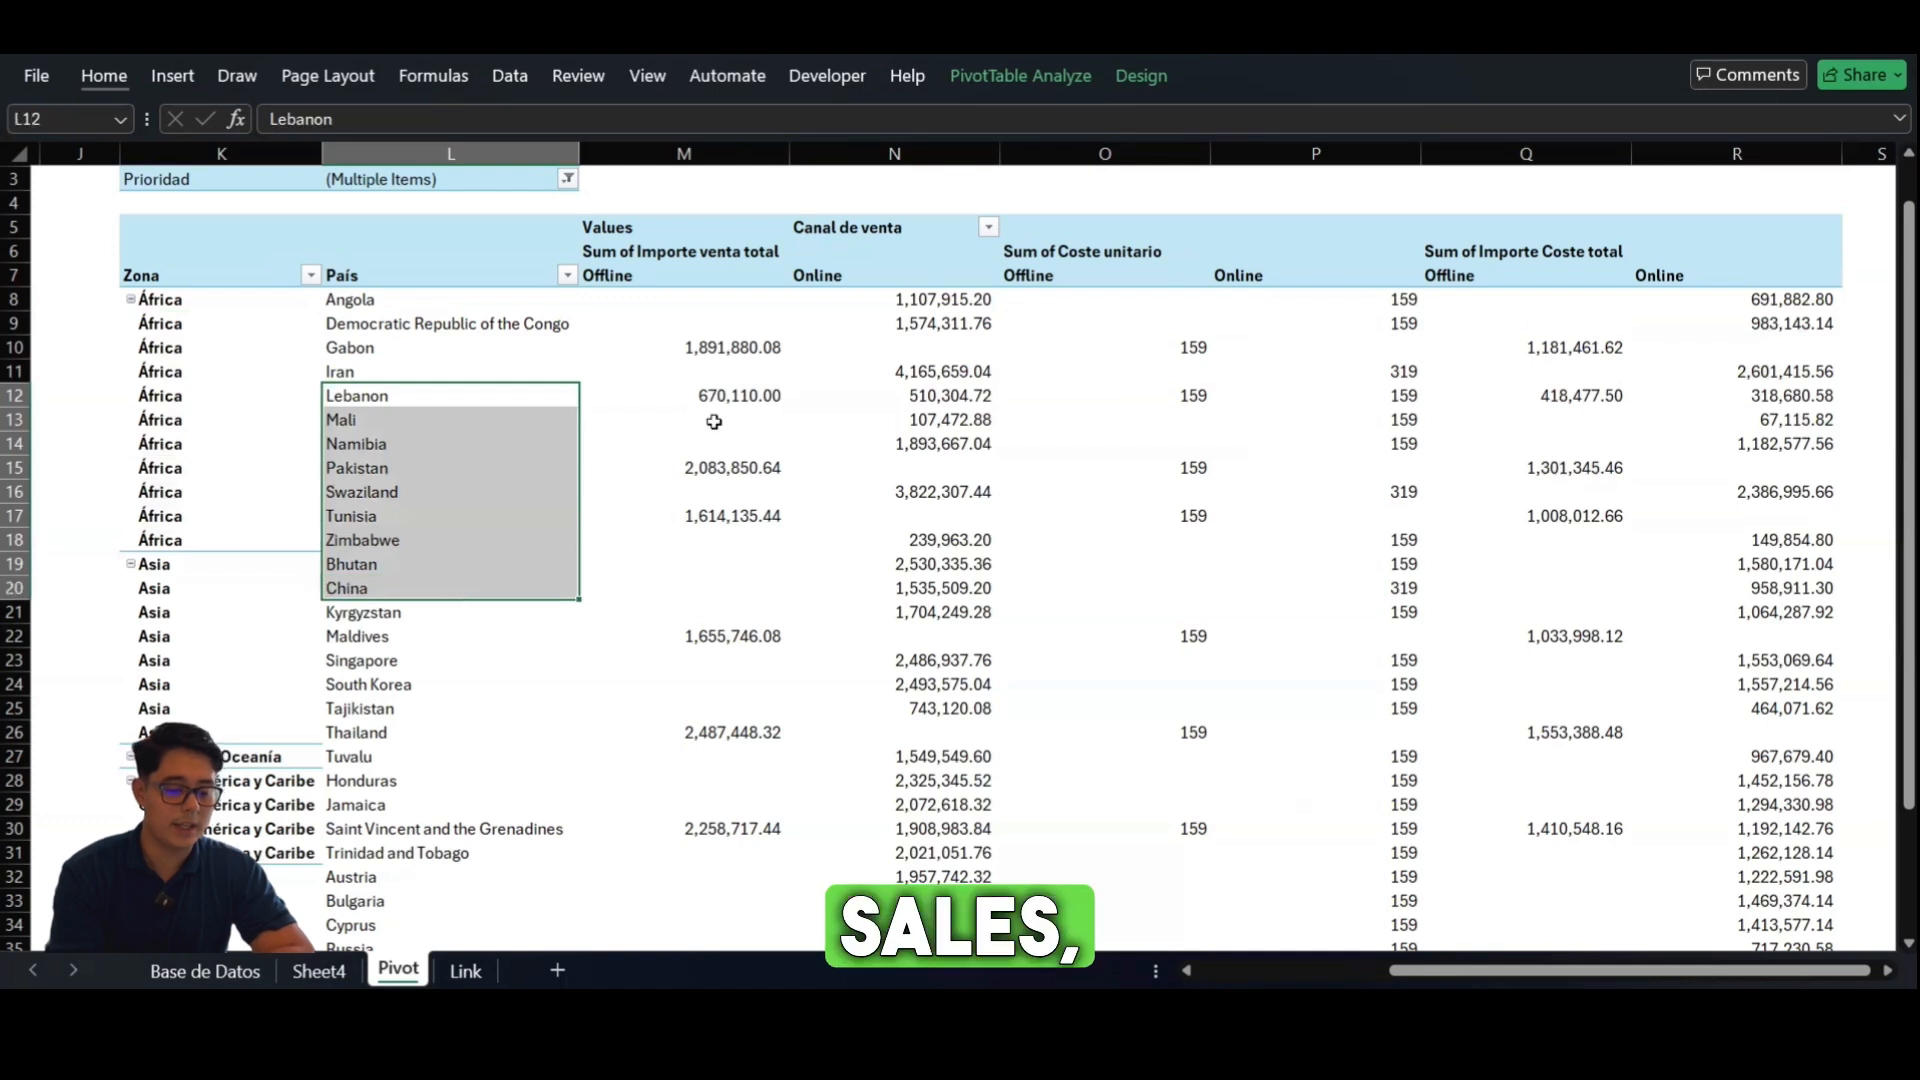
{"action": "left_click_drag", "start_coordinate": [687, 266], "coordinate": [887, 460]}
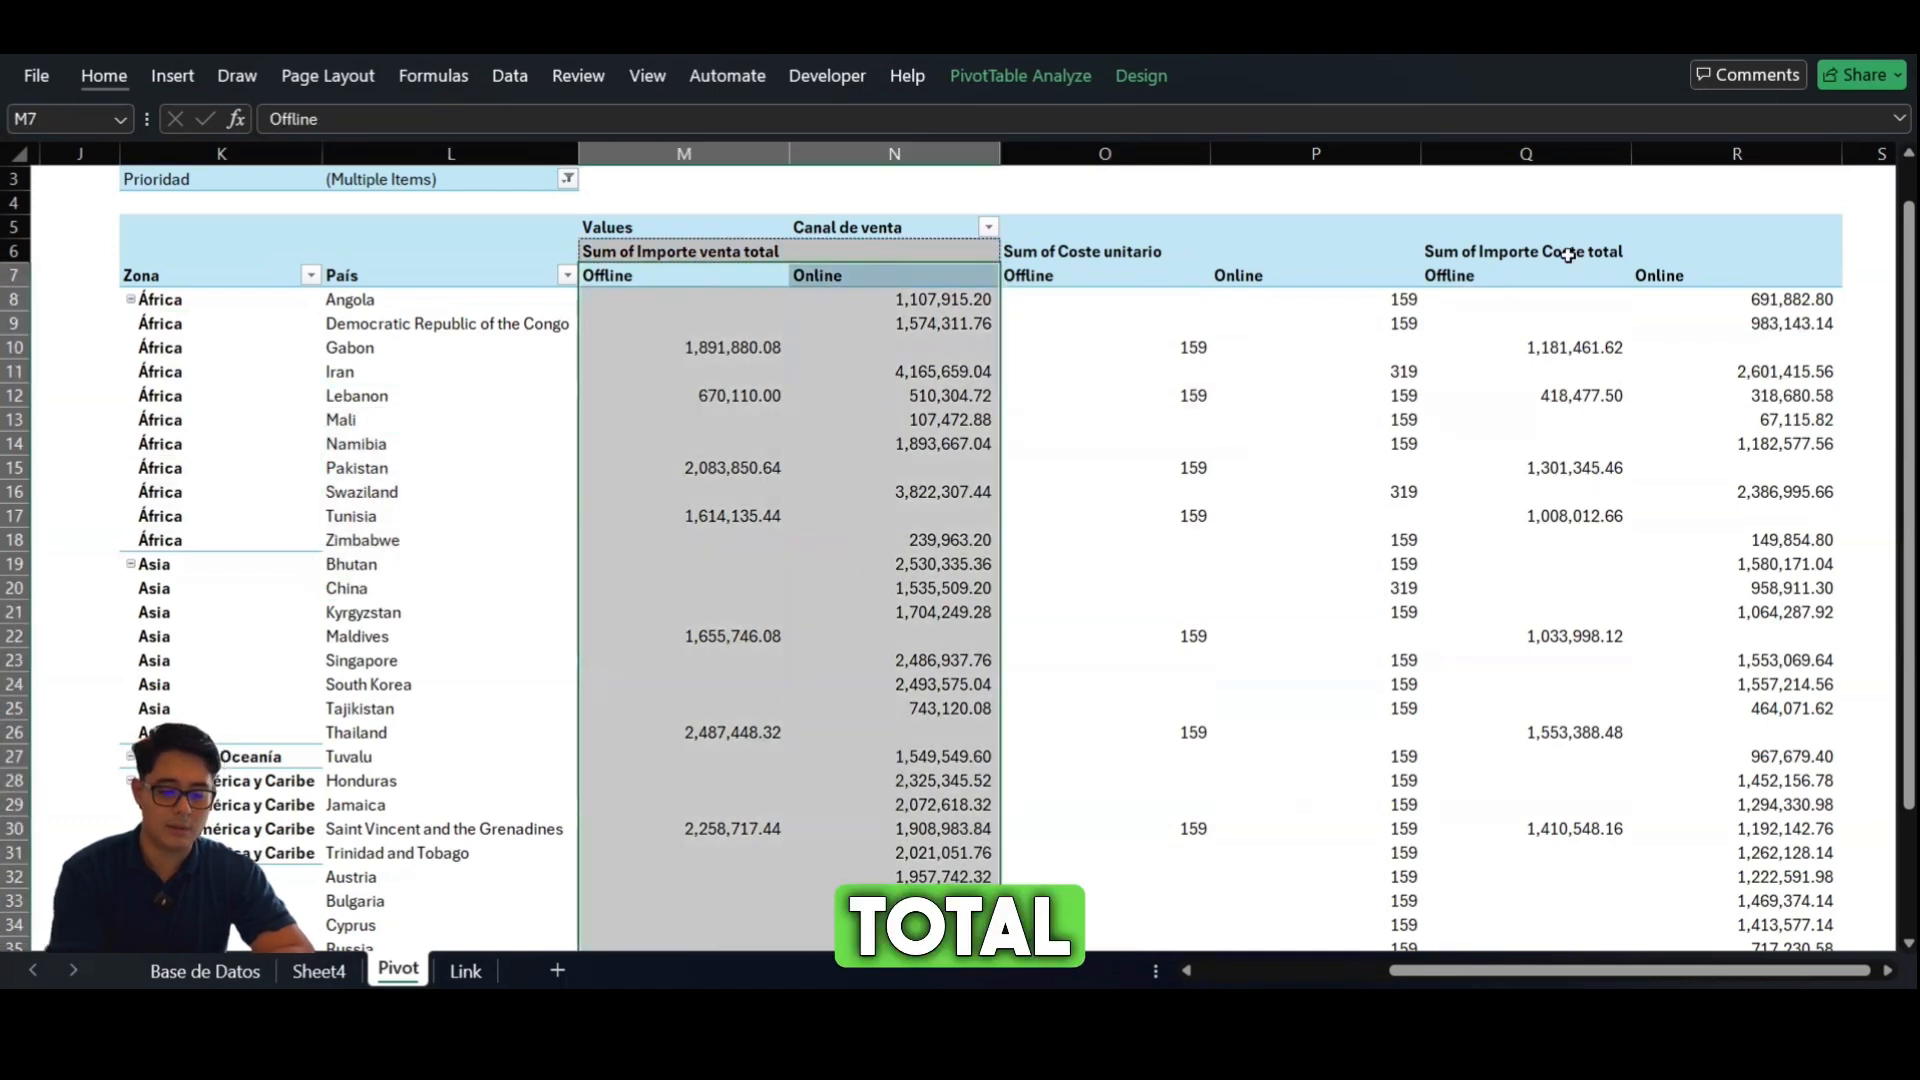
{"action": "left_click", "coordinate": [1497, 262]}
{"action": "left_click_drag", "start_coordinate": [1725, 408], "coordinate": [1727, 405]}
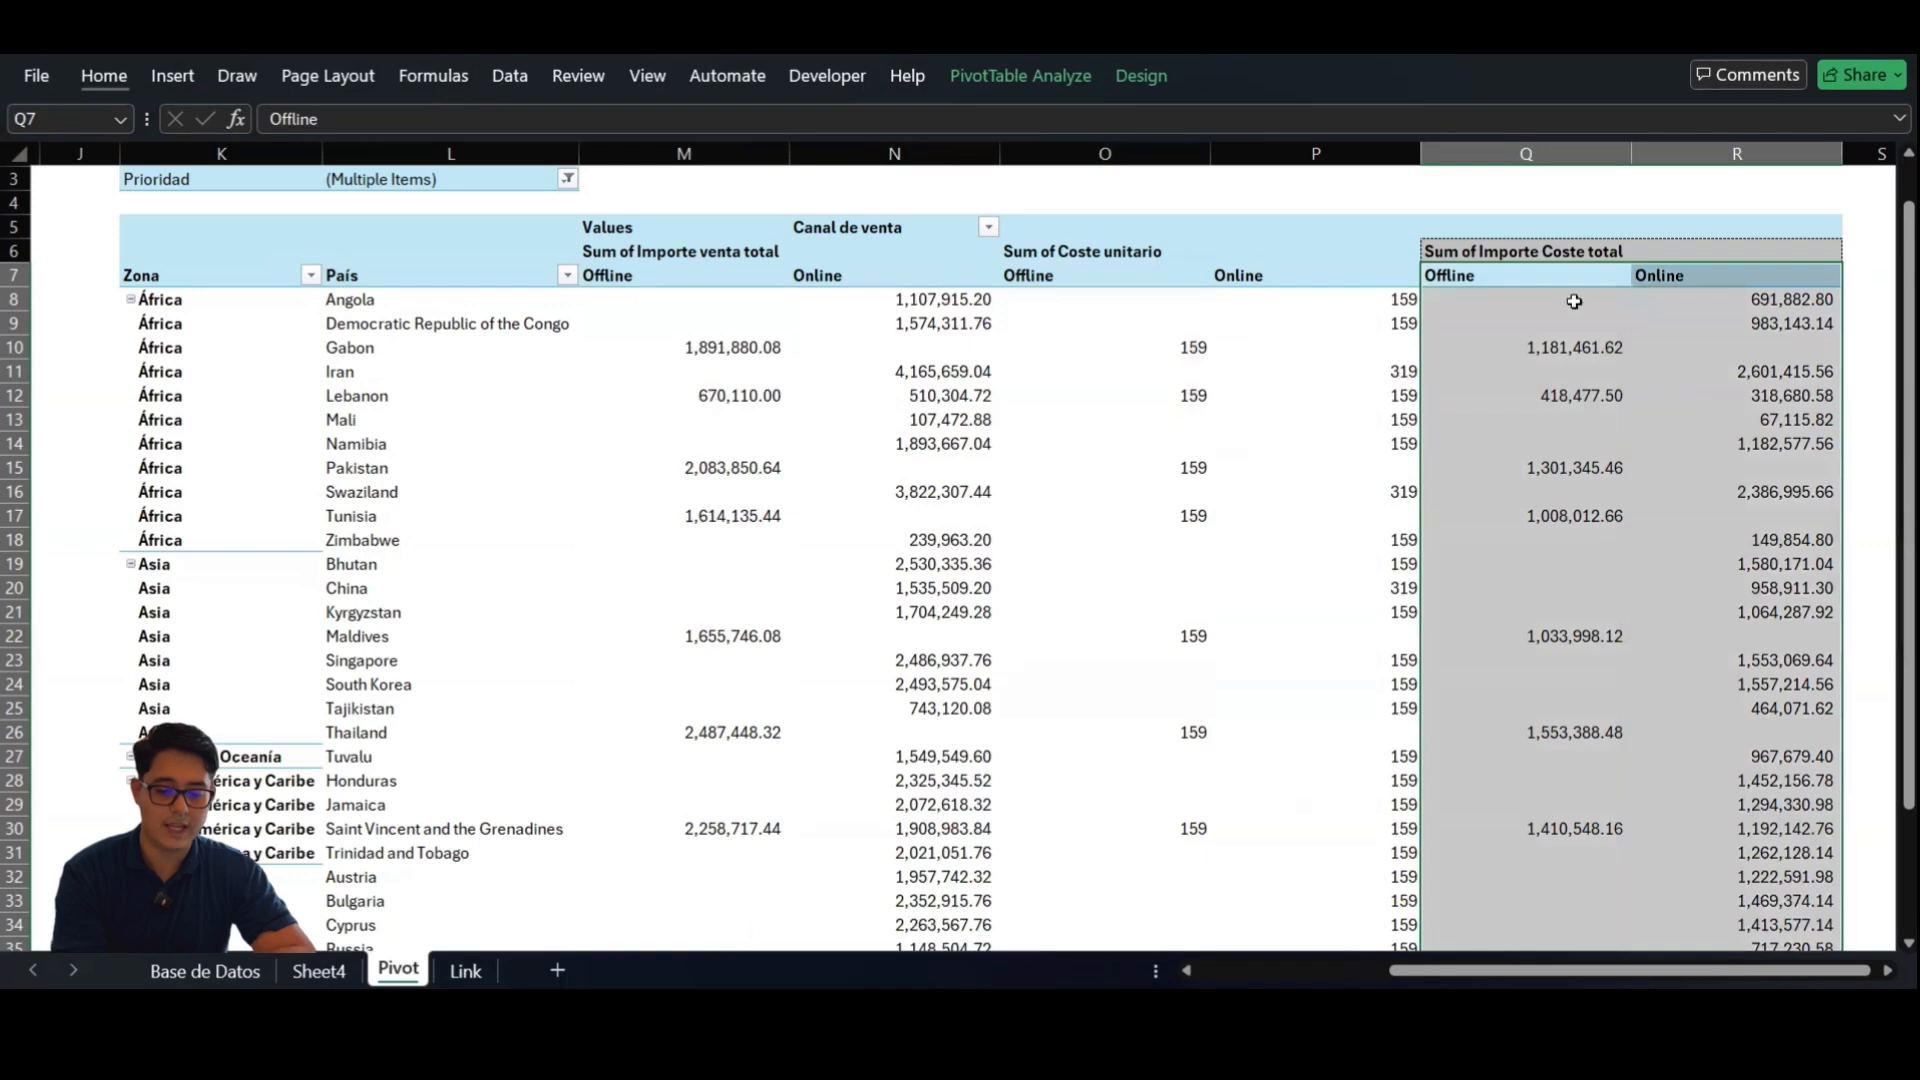
{"action": "left_click_drag", "start_coordinate": [1040, 291], "coordinate": [1273, 486]}
Reopen the pivot table field list and place Sum of Importe Coste total before Sum of Coste unitario in the values.
{"action": "left_click", "coordinate": [1027, 325]}
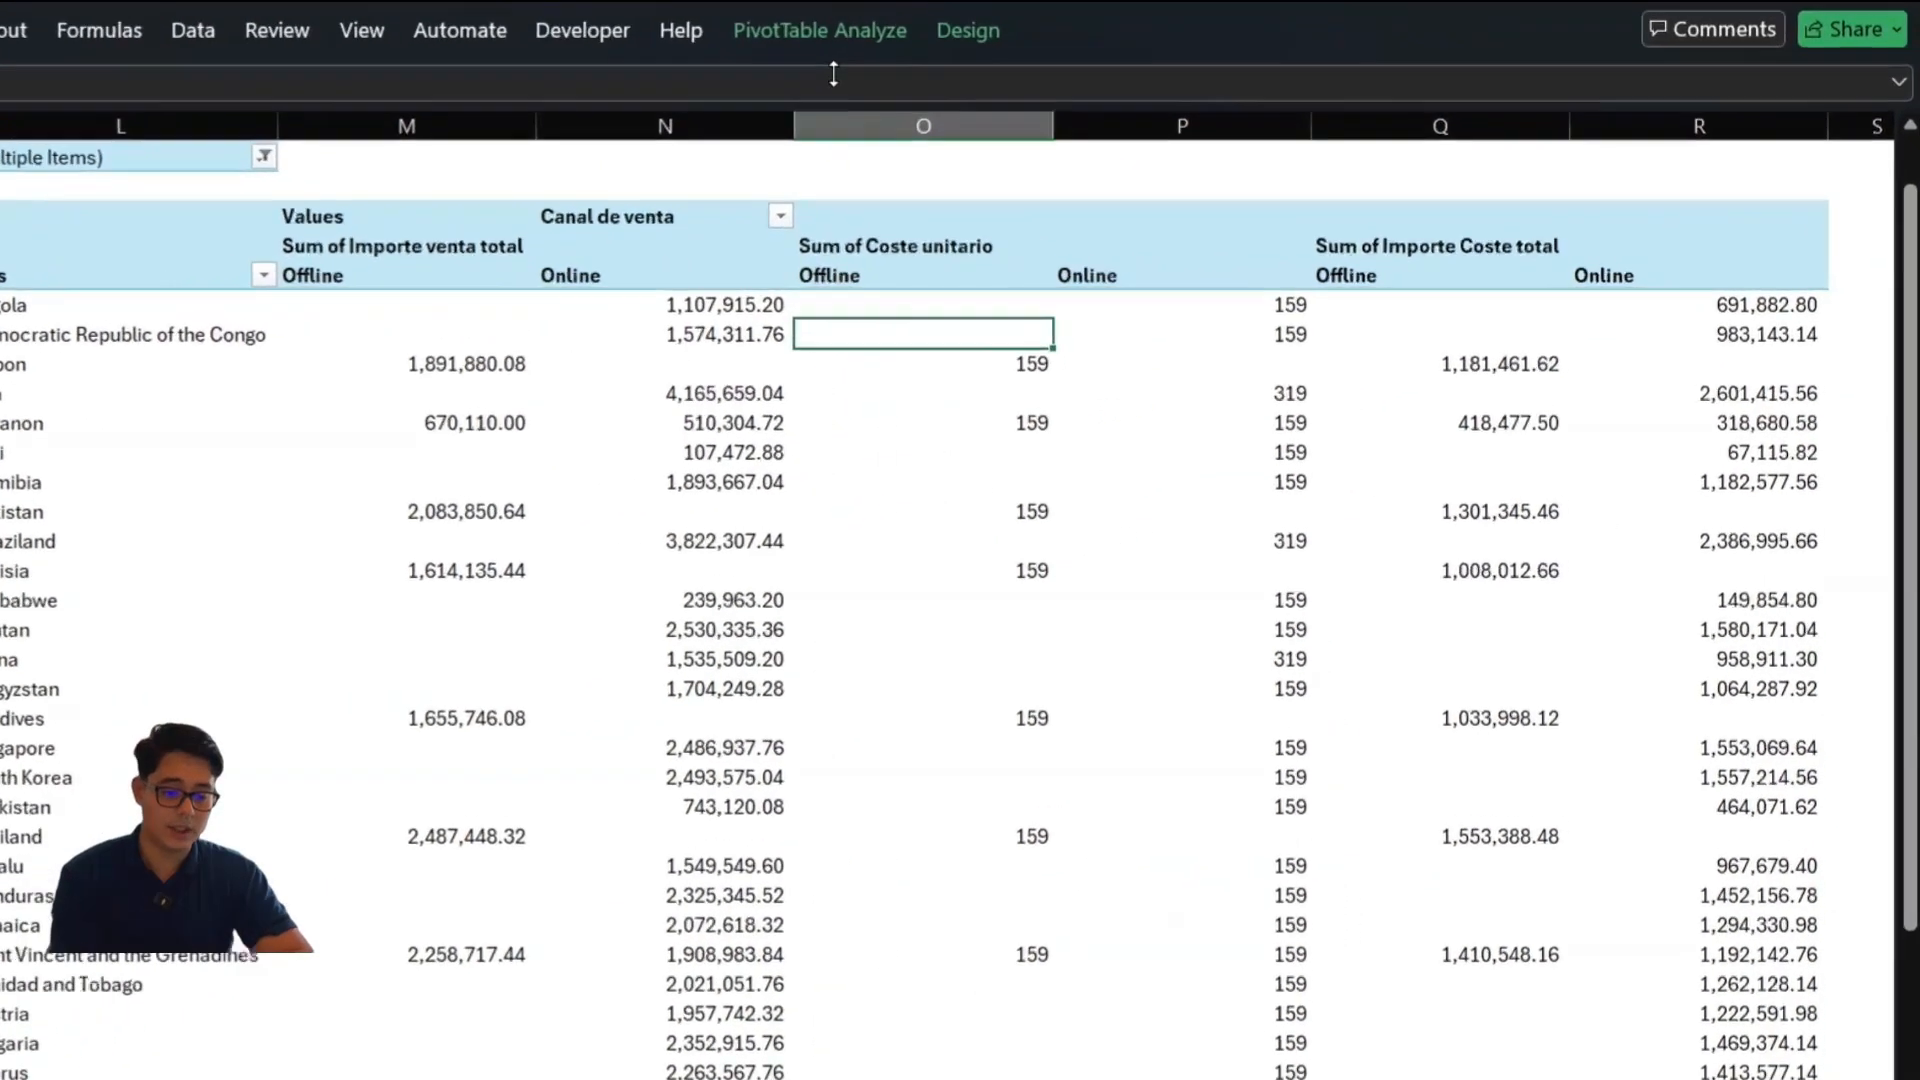
{"action": "left_click", "coordinate": [1036, 78]}
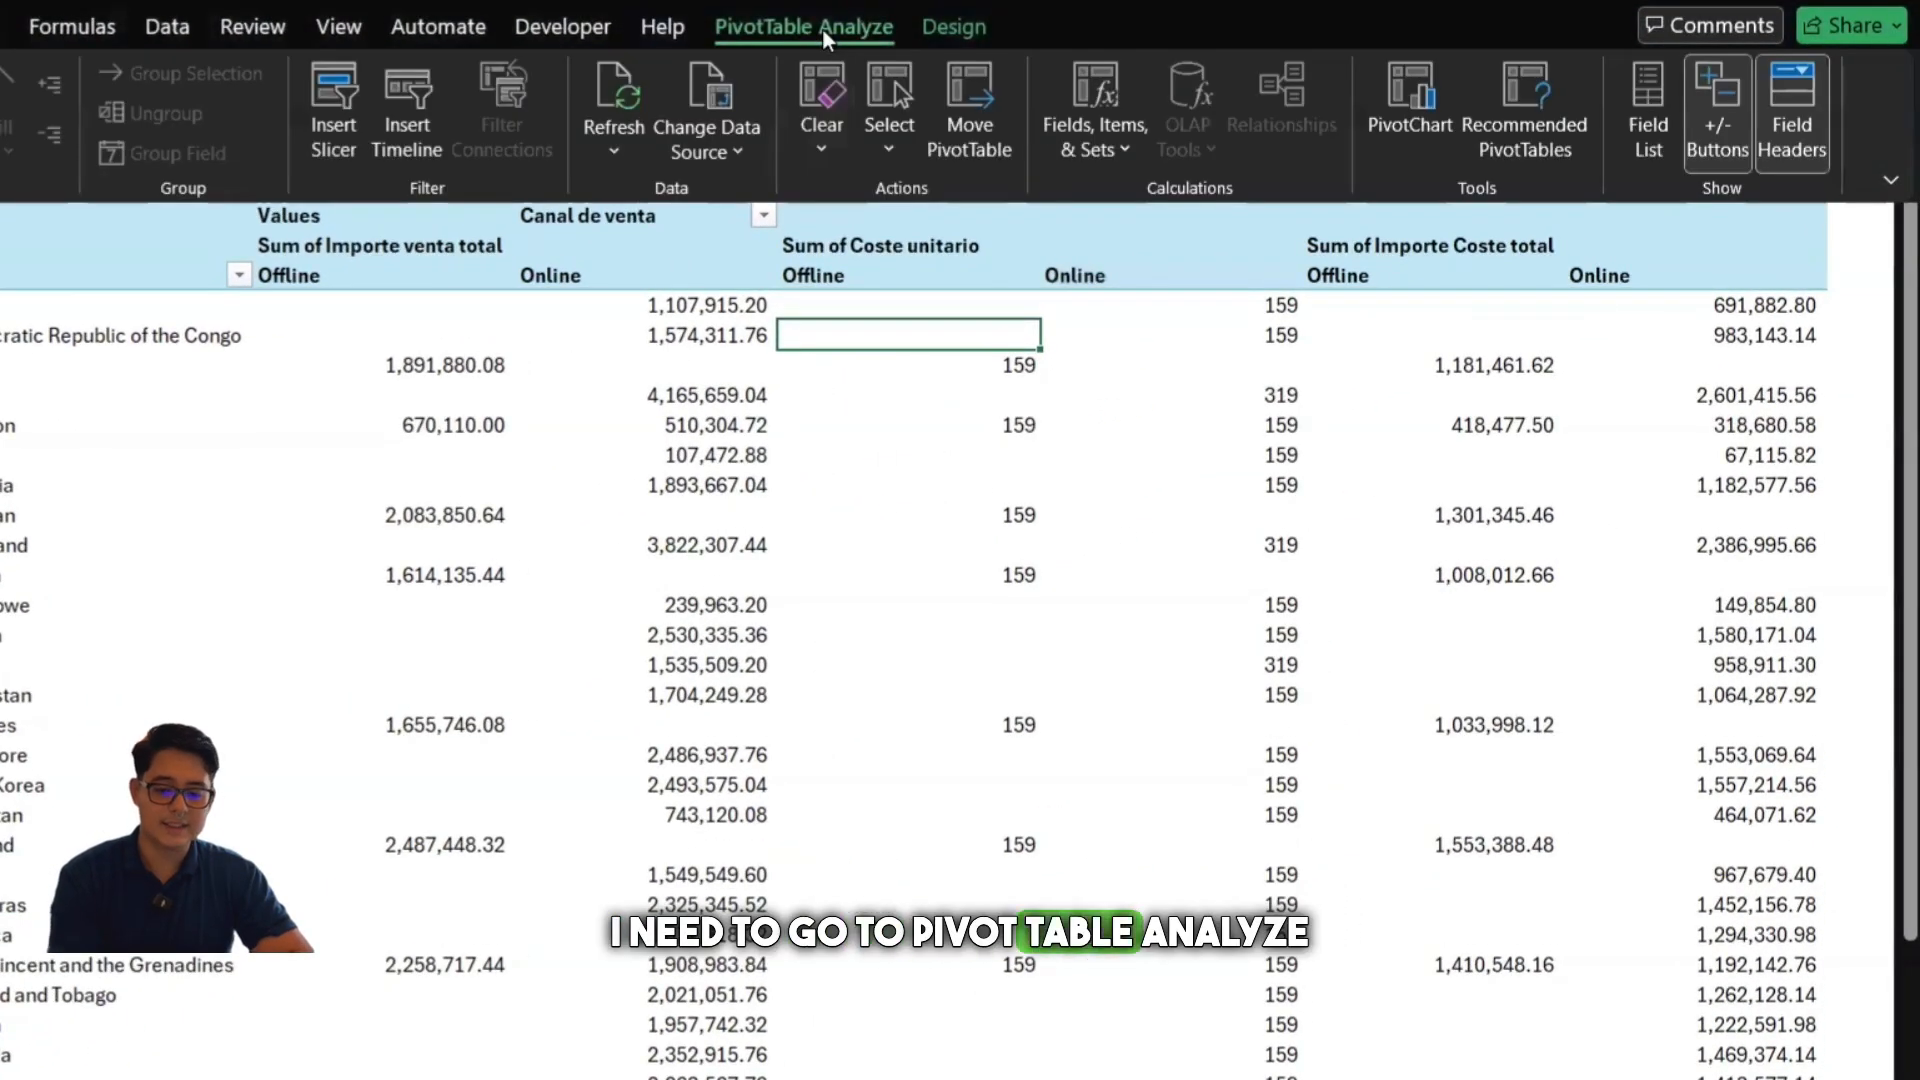
{"action": "left_click", "coordinate": [1650, 140]}
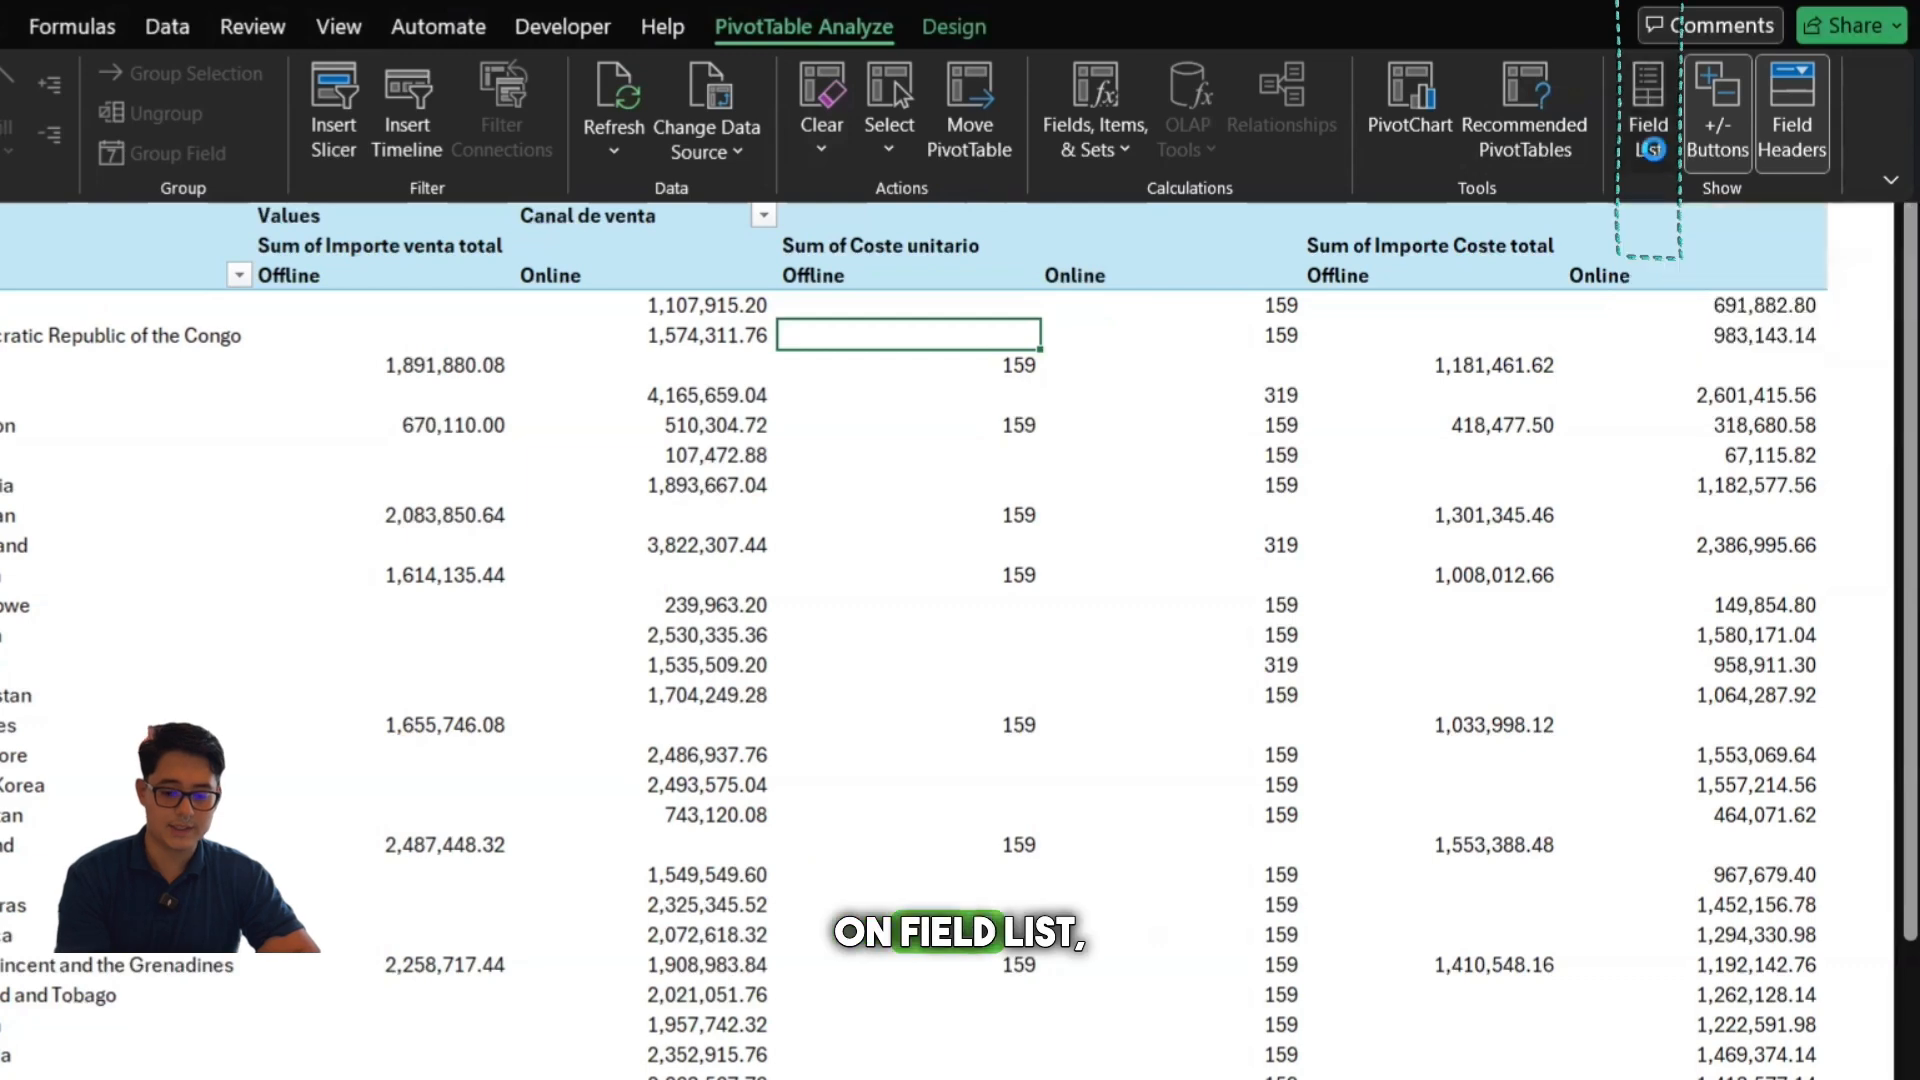
{"action": "scroll", "coordinate": [1600, 526], "scroll_direction": "up", "scroll_amount": 1}
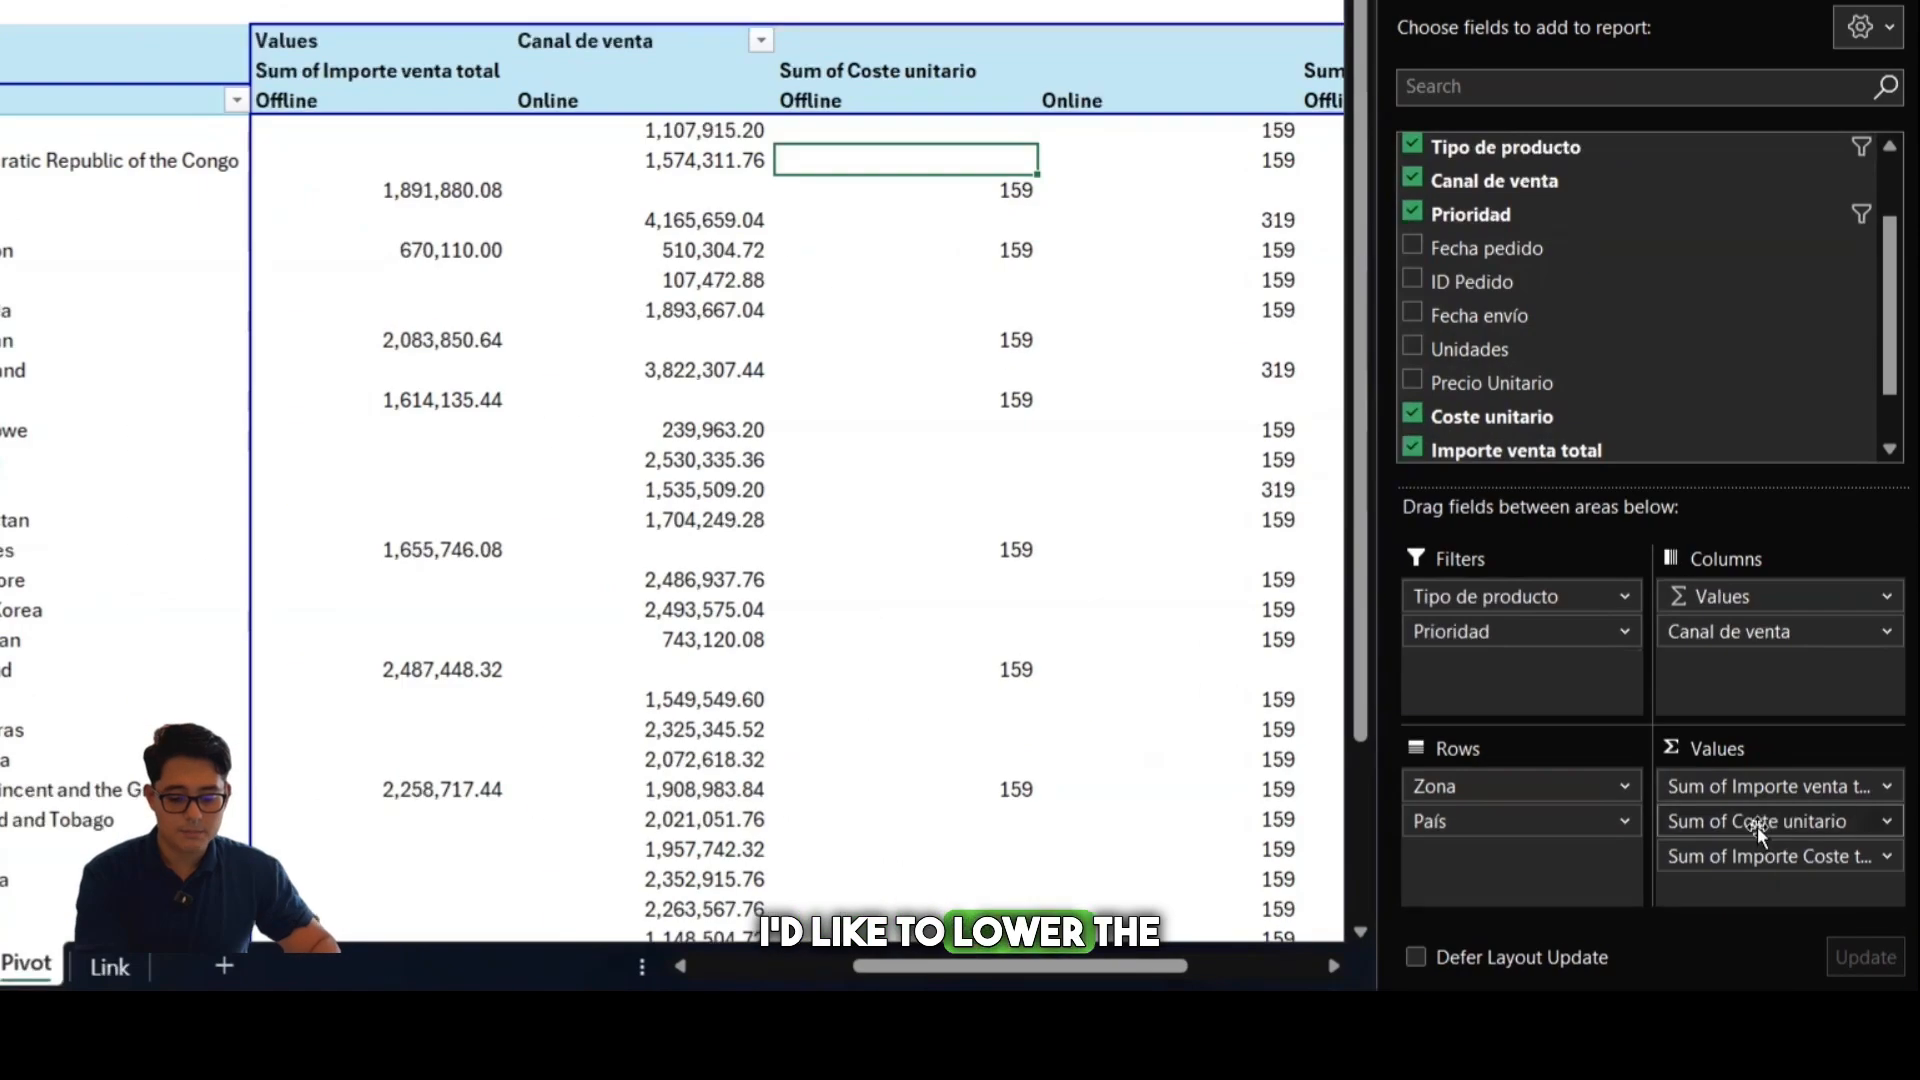
{"action": "left_click_drag", "start_coordinate": [1786, 854], "coordinate": [1791, 886]}
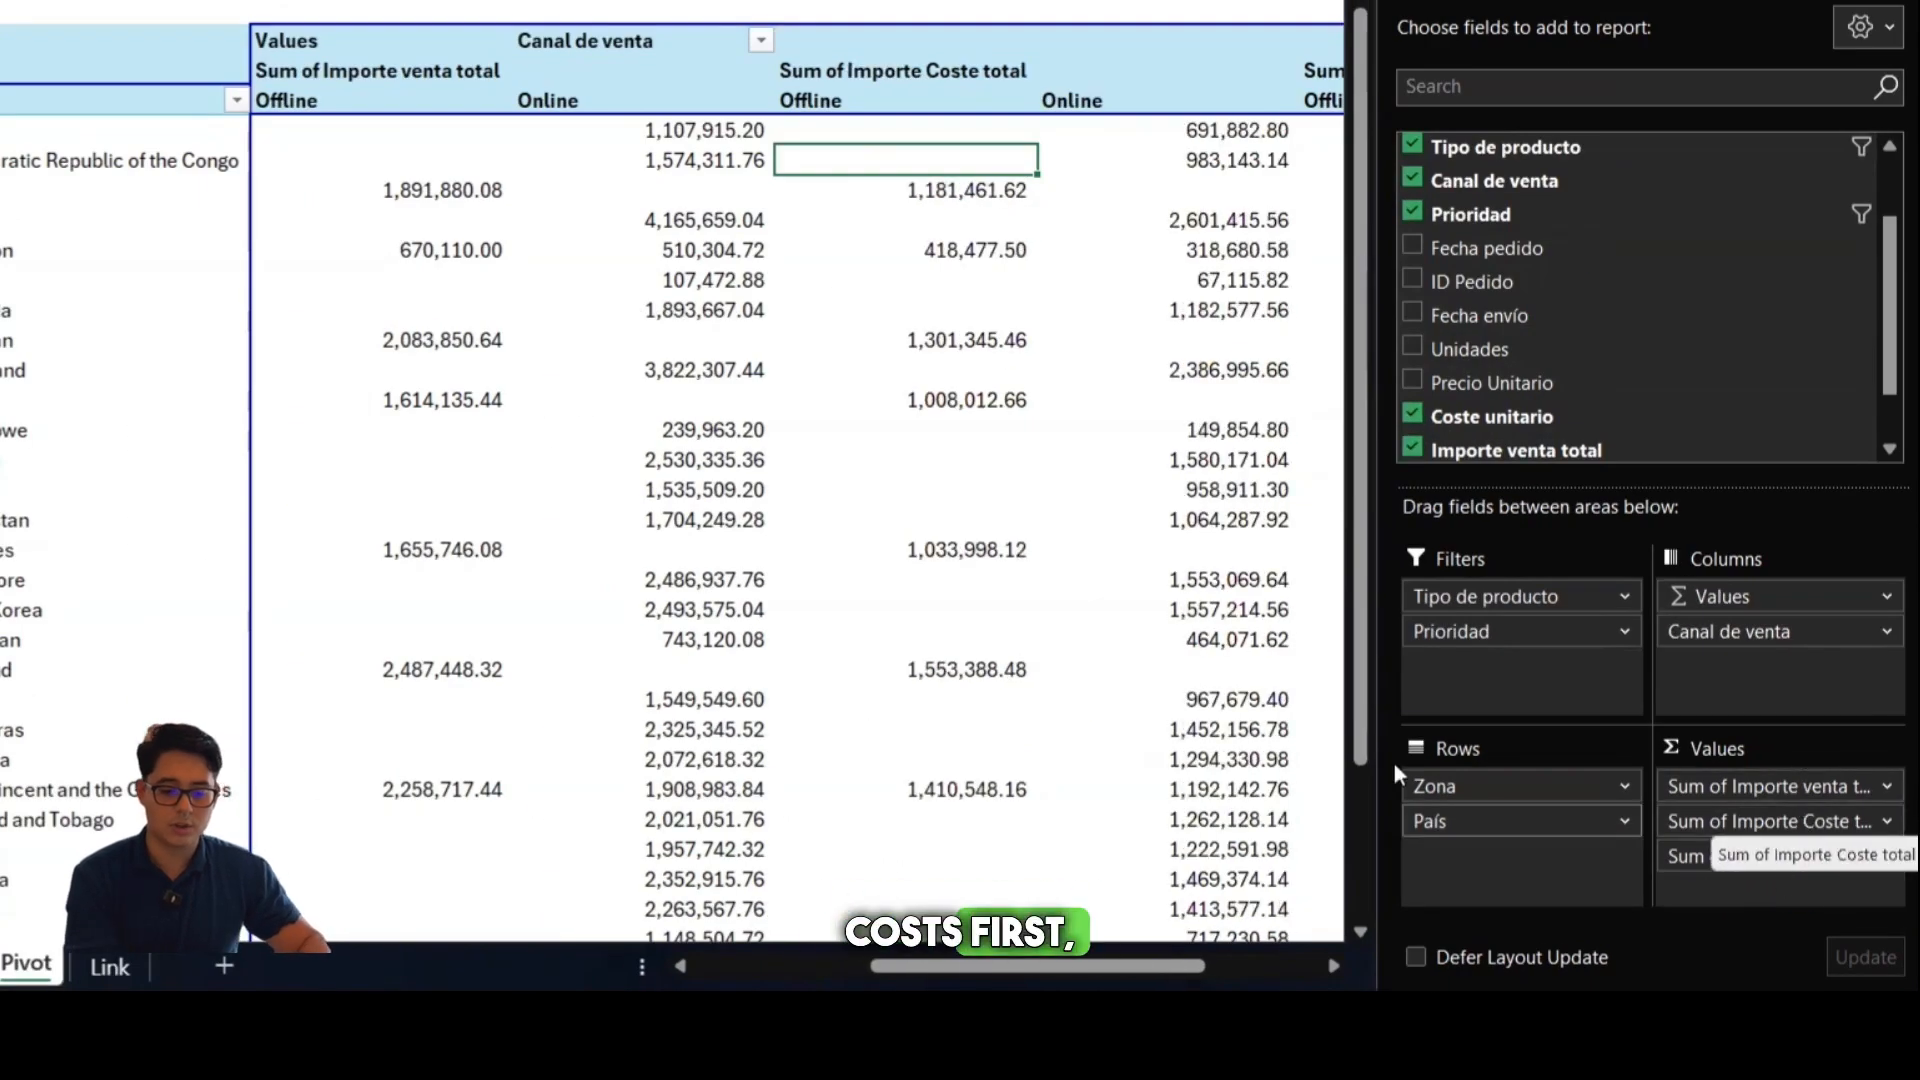
Remove Sum of Coste unitario from the pivot table values.
{"action": "left_click", "coordinate": [1771, 852]}
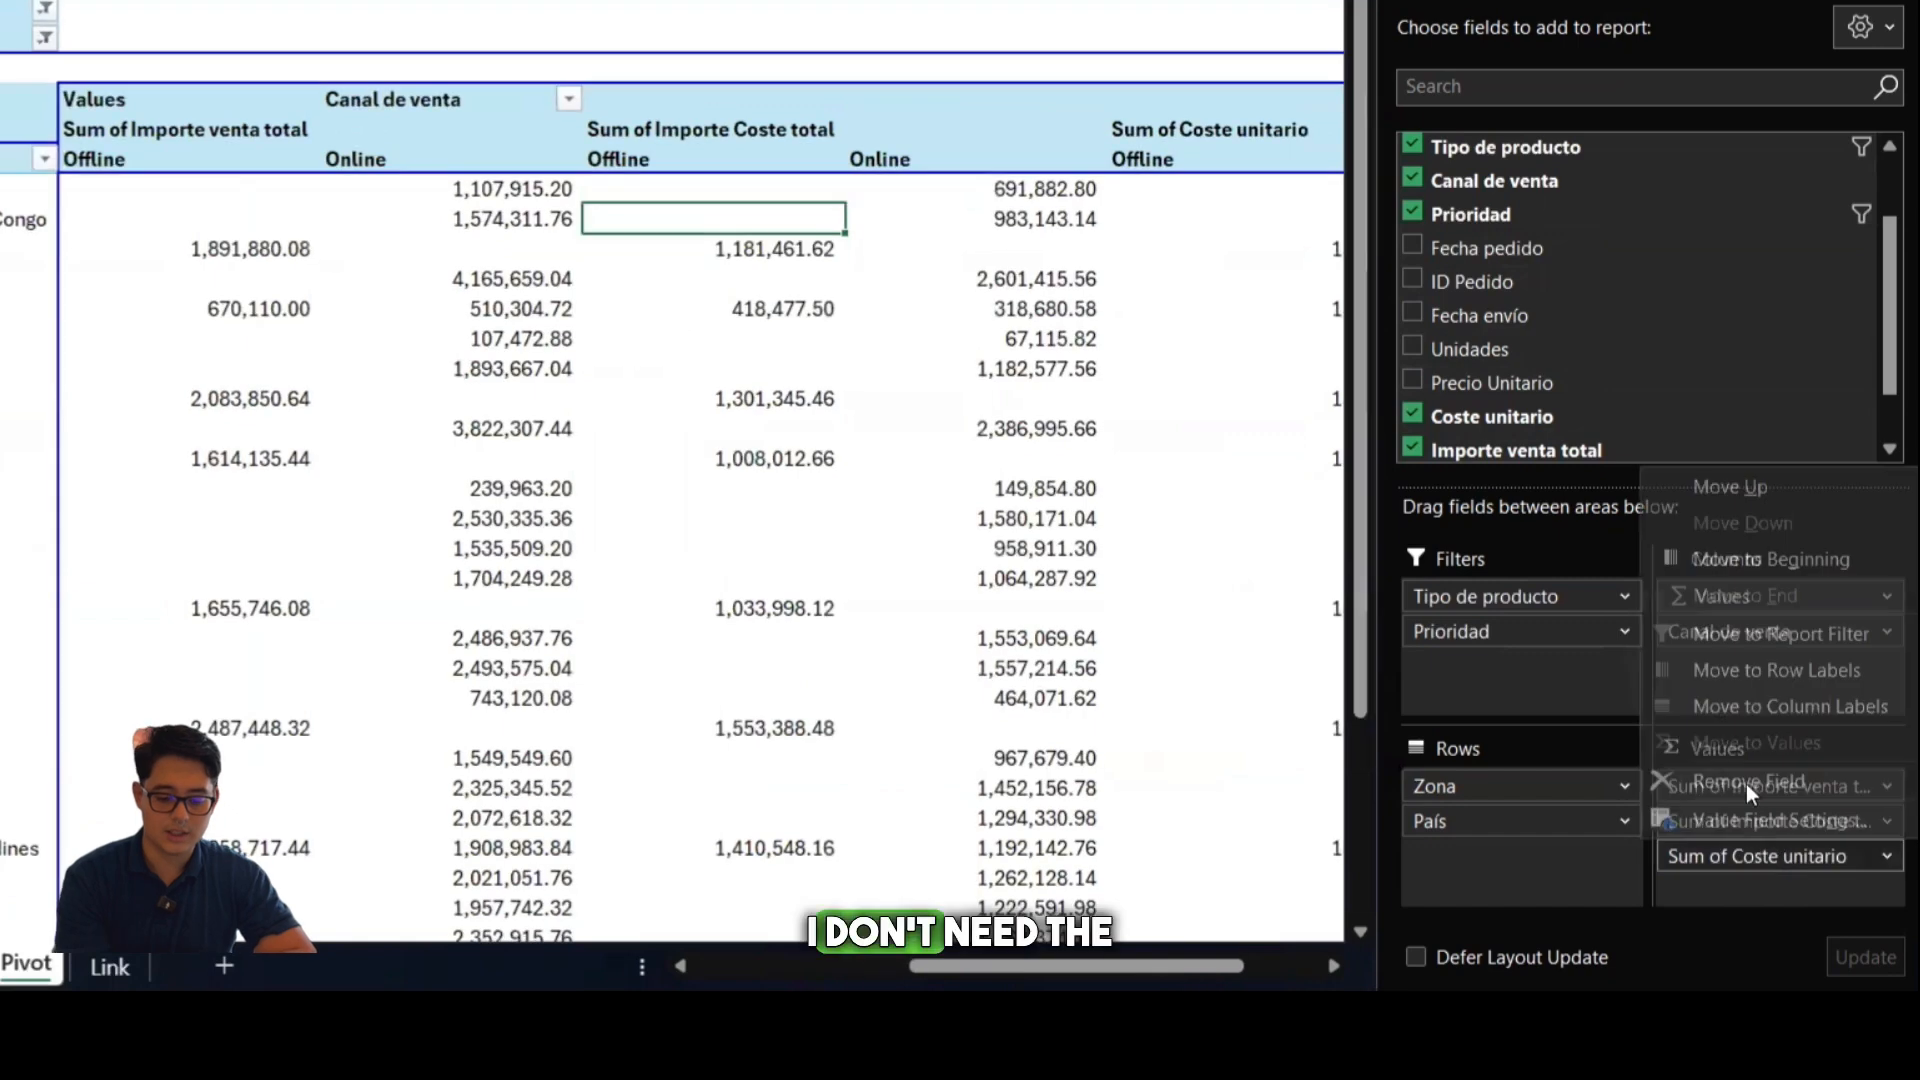
{"action": "left_click", "coordinate": [1746, 786]}
{"action": "scroll", "coordinate": [999, 520], "scroll_direction": "left", "scroll_amount": 2}
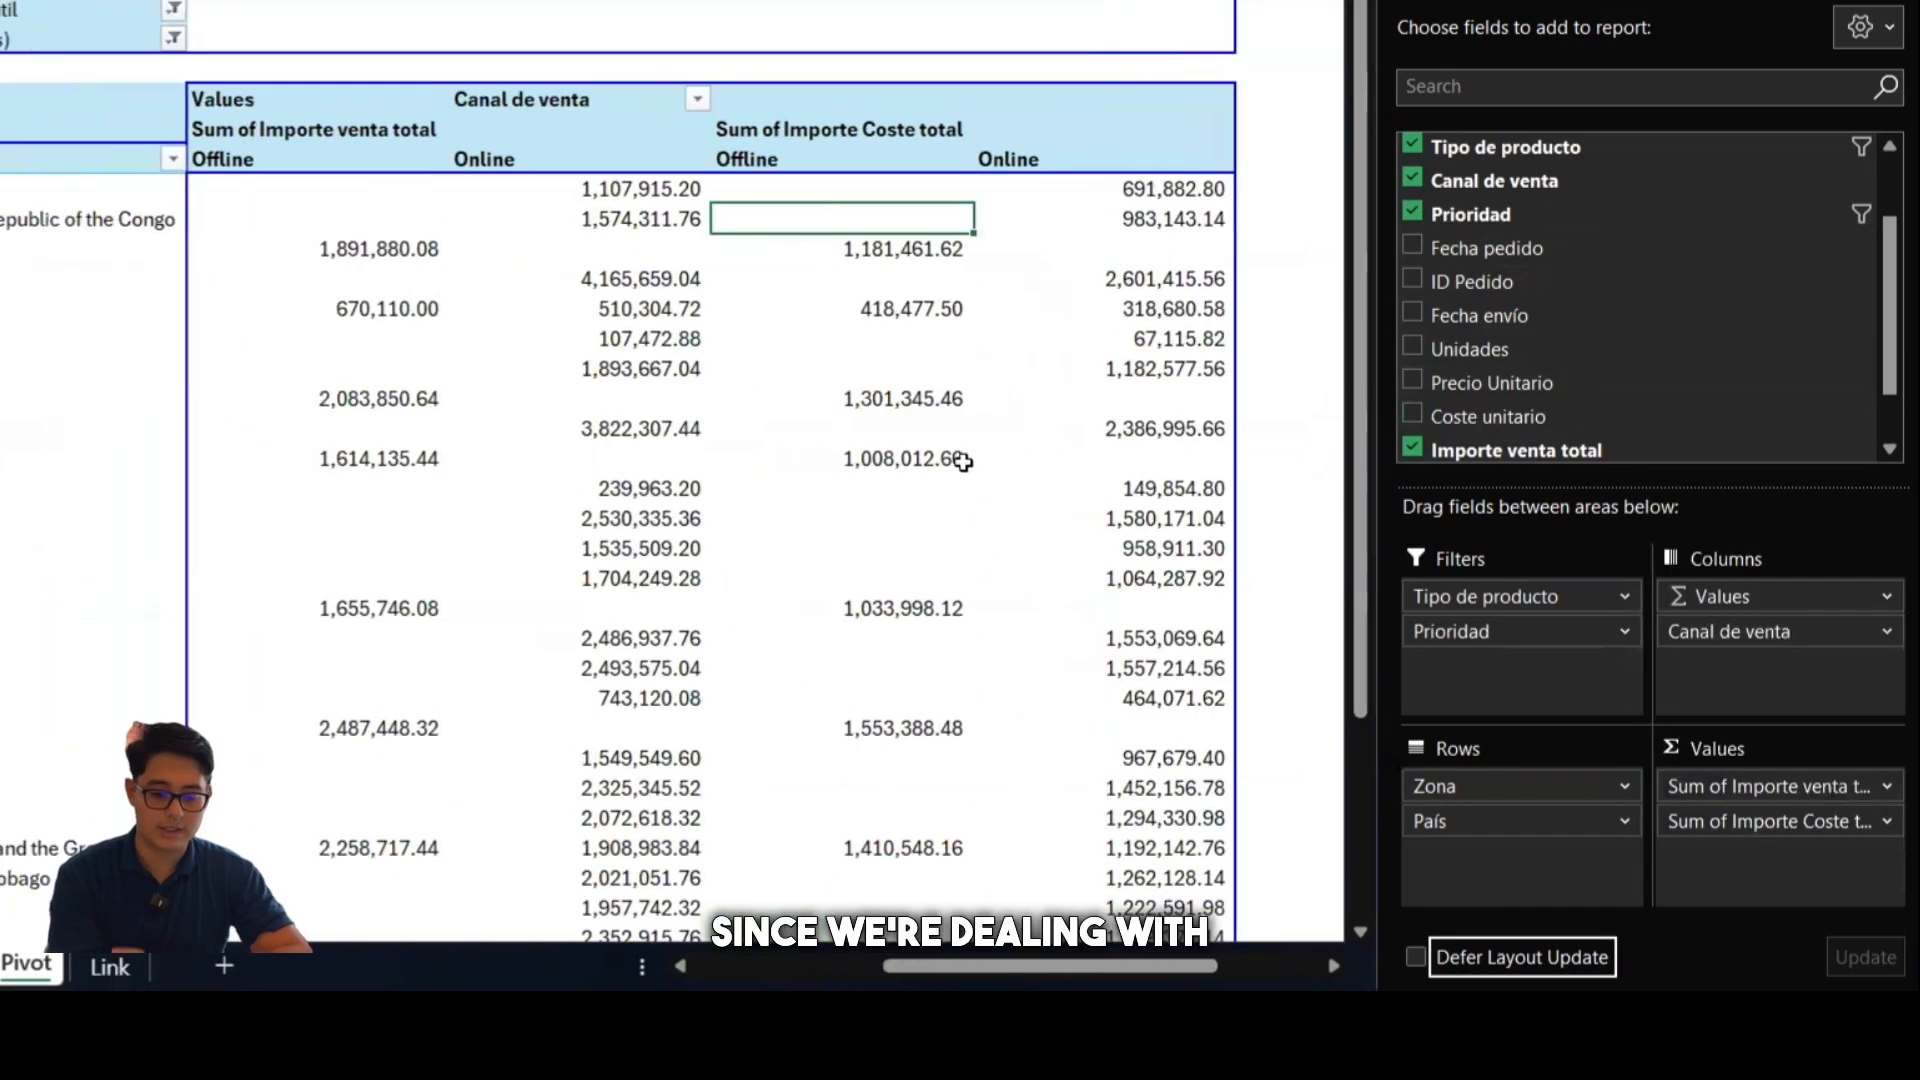
{"action": "scroll", "coordinate": [698, 356], "scroll_direction": "left", "scroll_amount": 1}
{"action": "scroll", "coordinate": [698, 356], "scroll_direction": "down", "scroll_amount": 2}
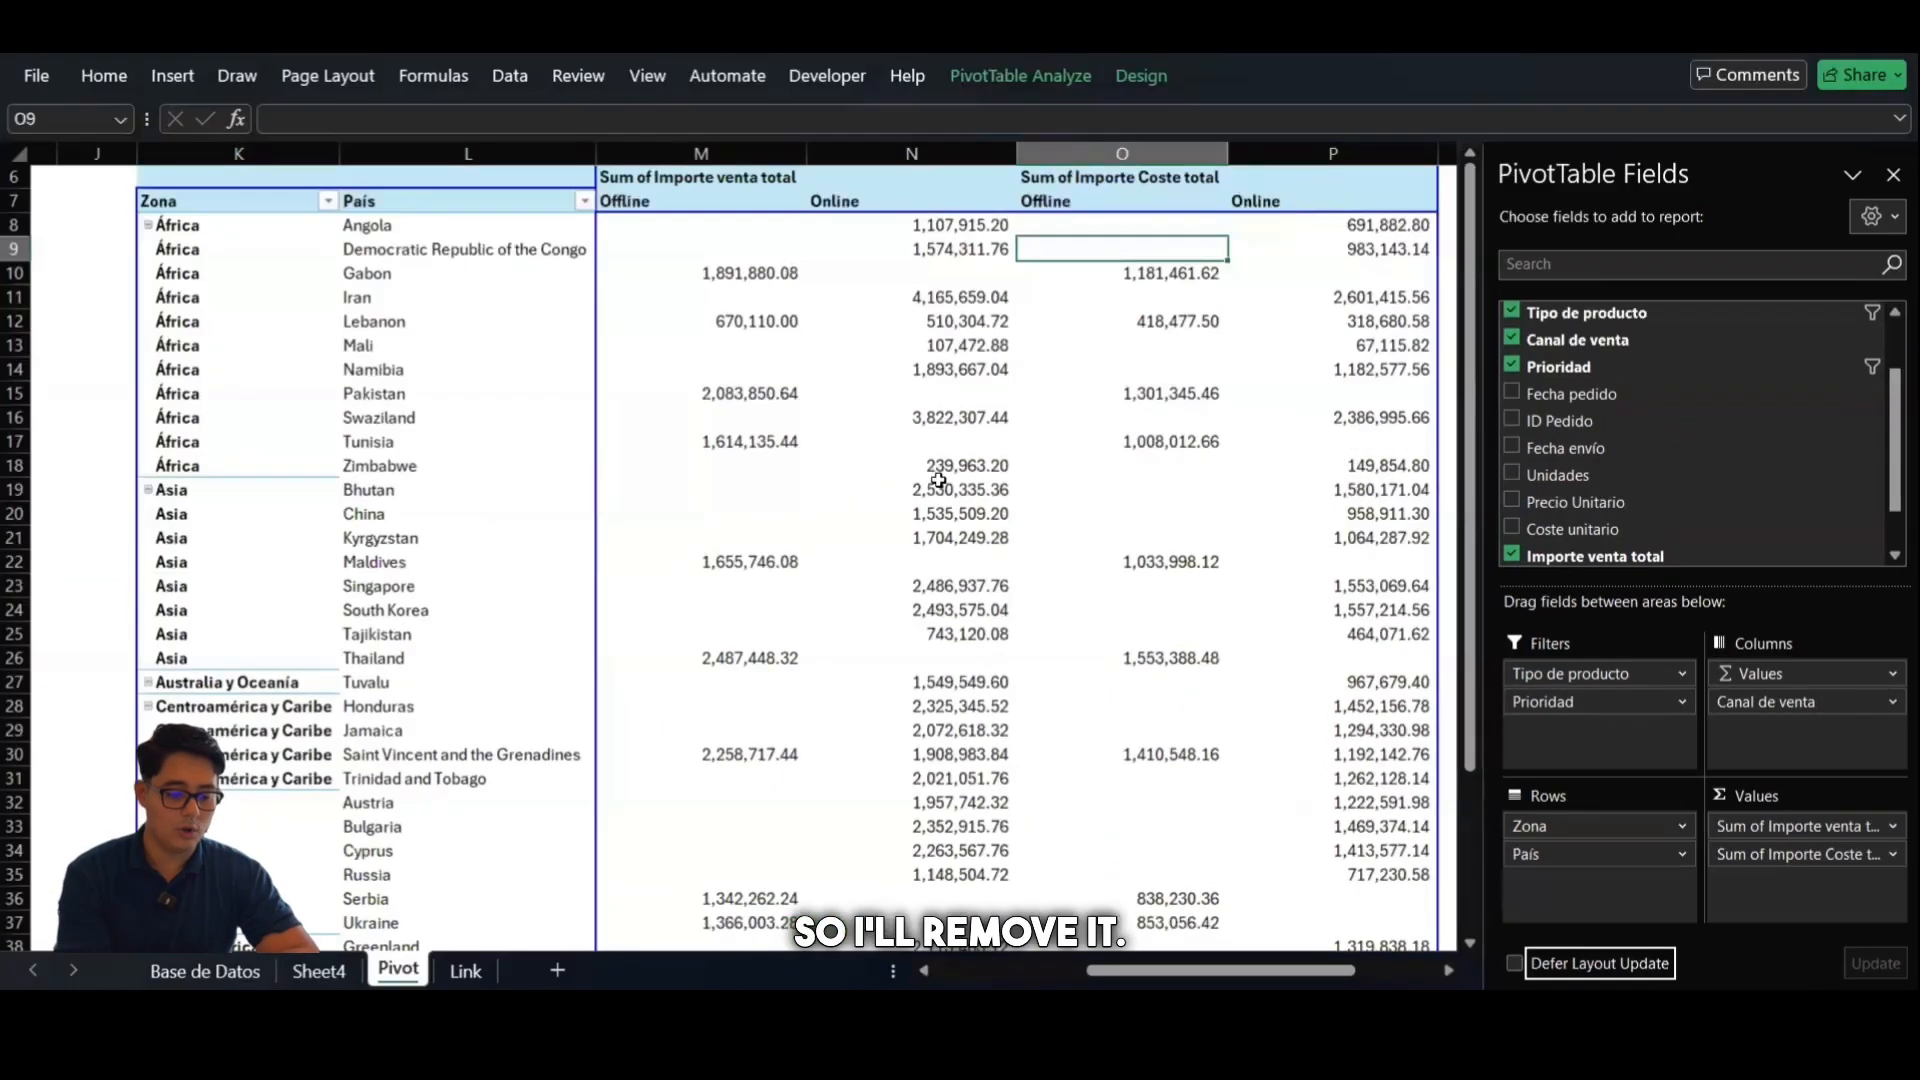
{"action": "scroll", "coordinate": [697, 356], "scroll_direction": "up", "scroll_amount": 2}
{"action": "left_click", "coordinate": [916, 68]}
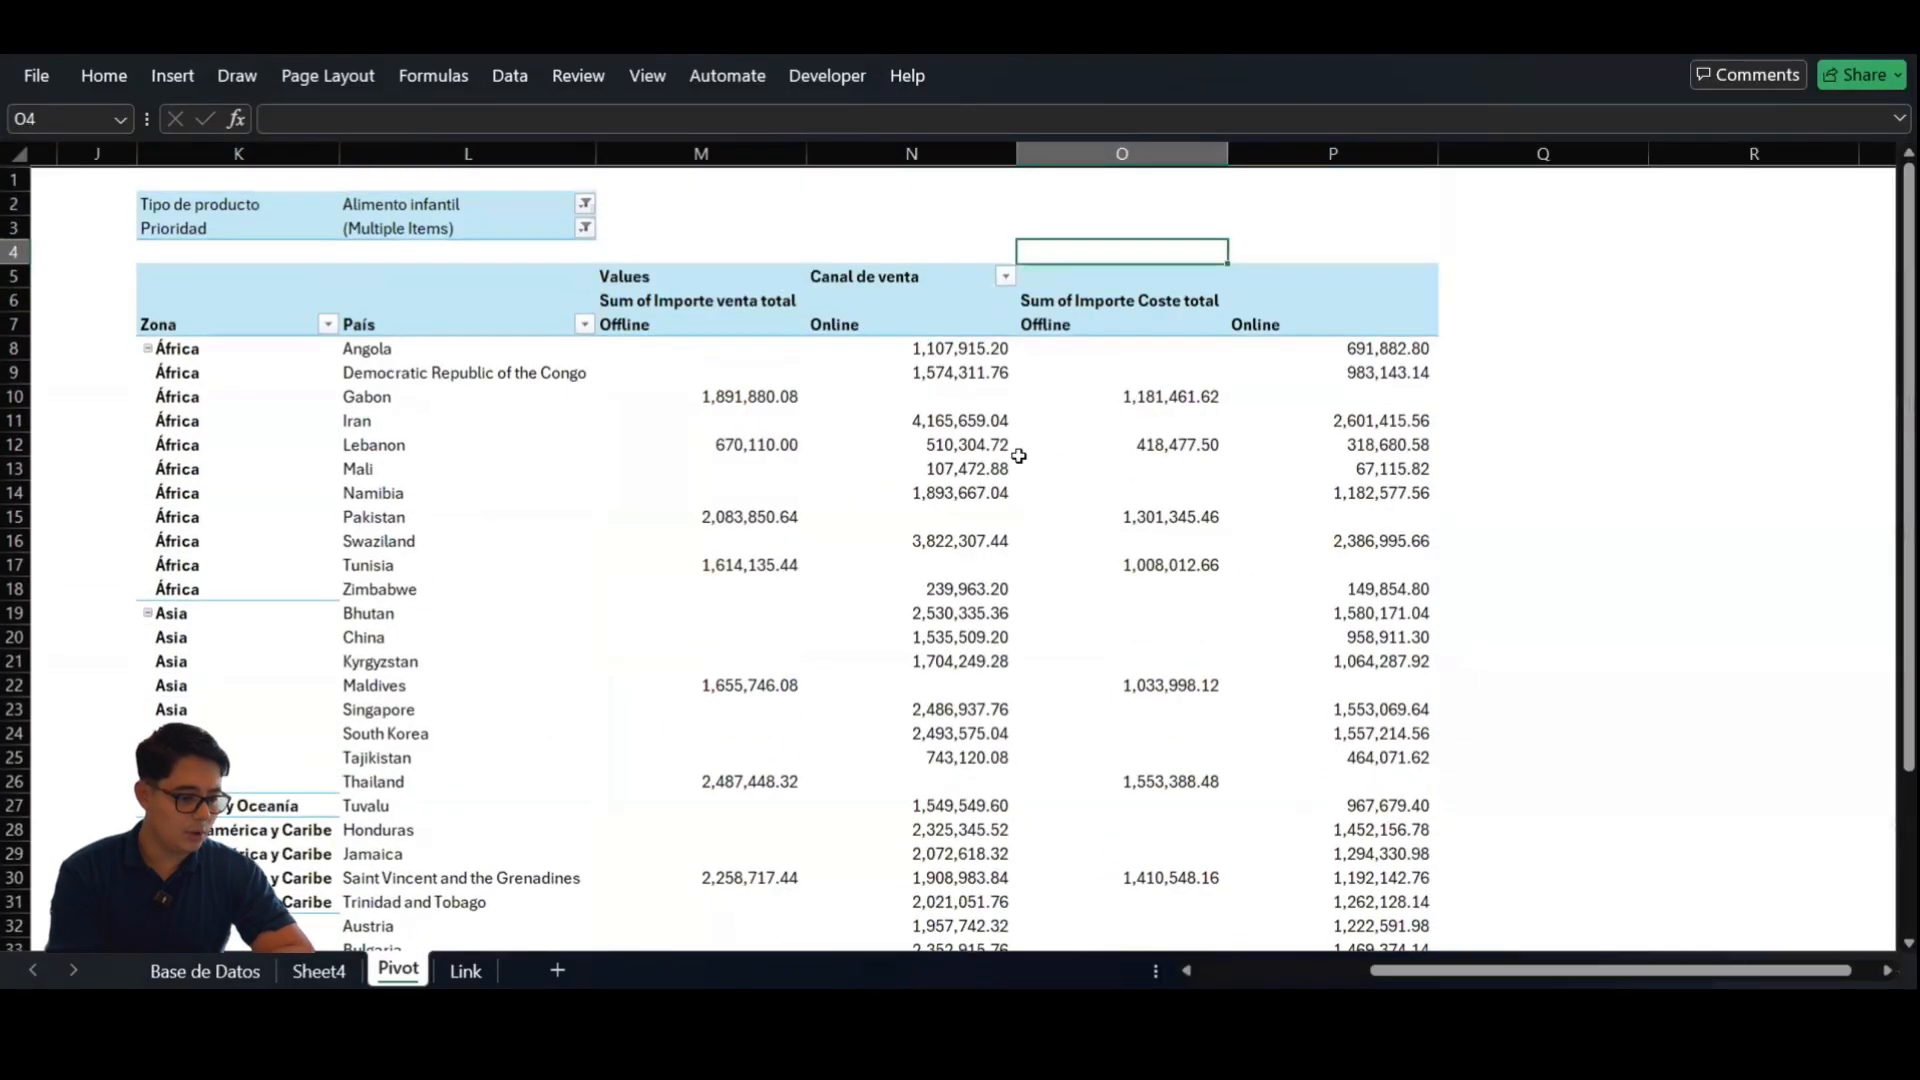
Try showing all subtotals at the bottom of each group in the pivot table.
{"action": "right_click", "coordinate": [800, 420]}
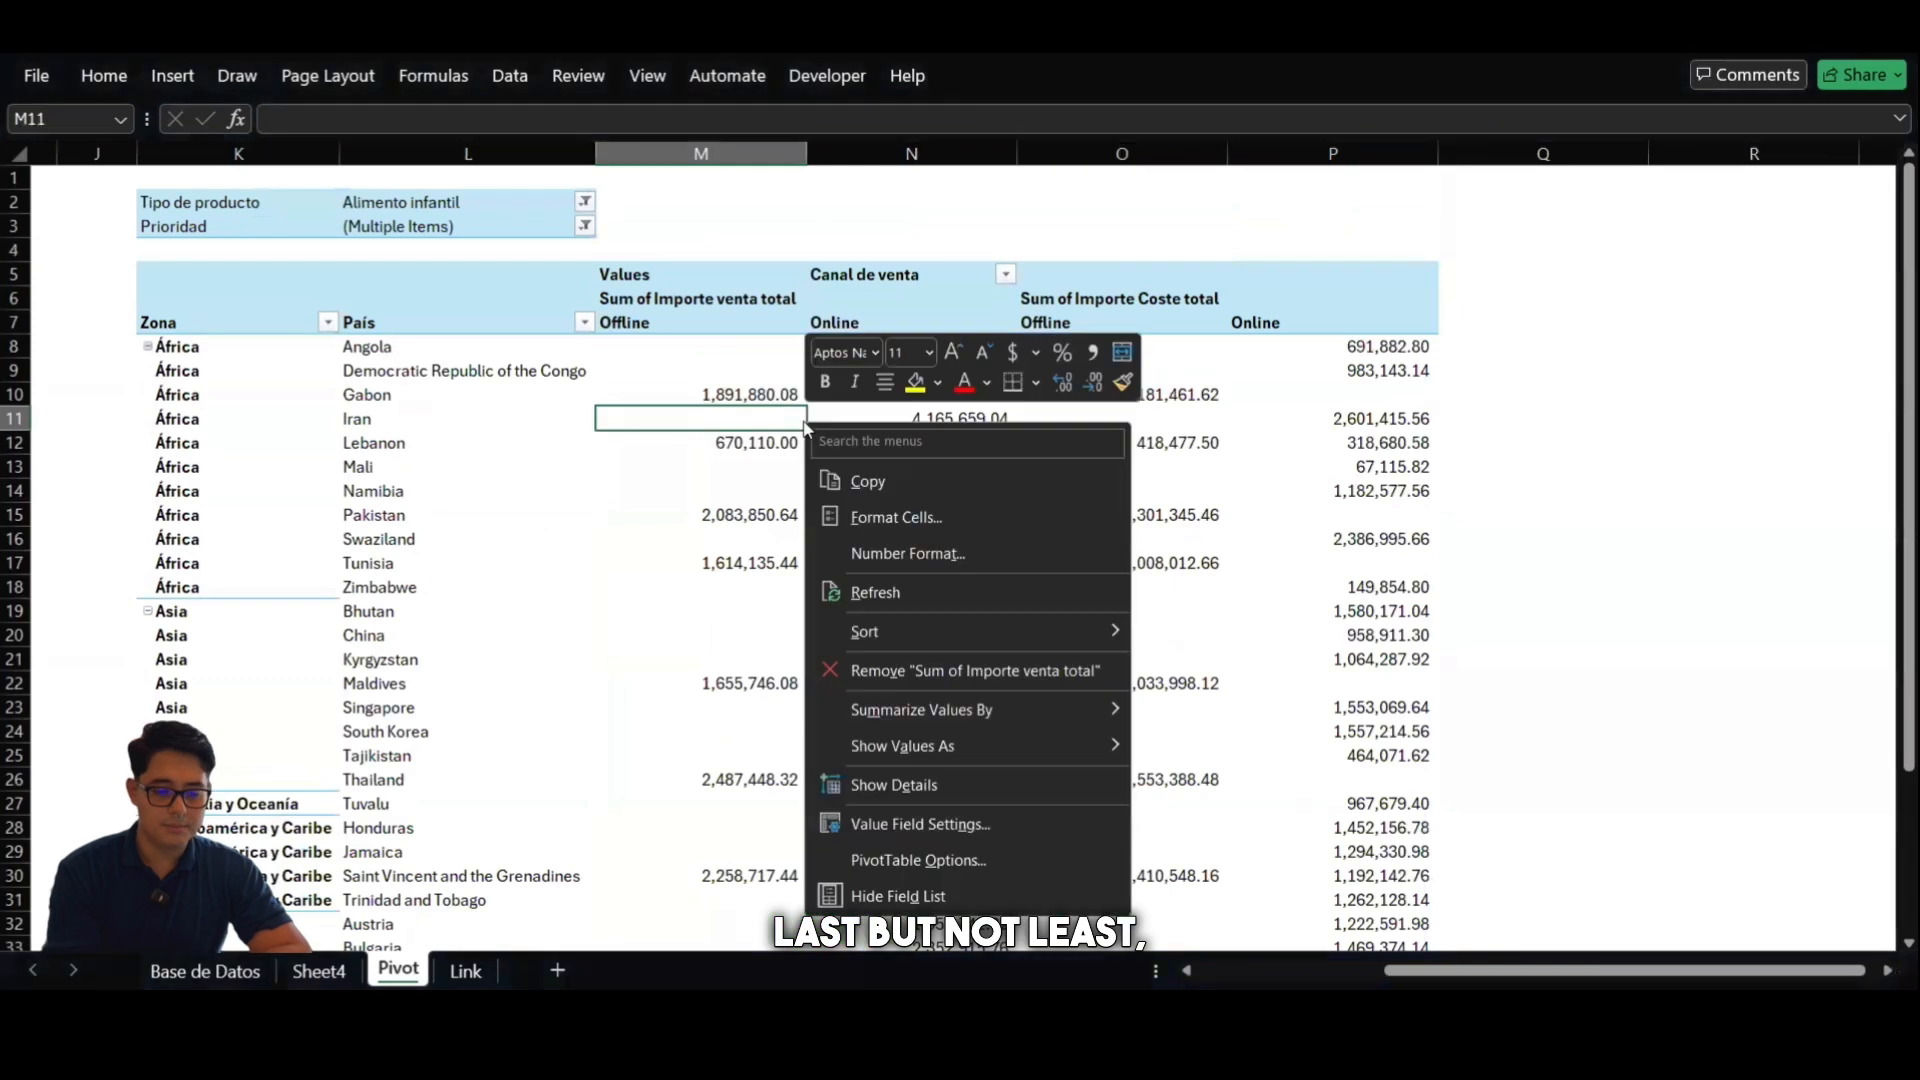
{"action": "key", "text": "Escape"}
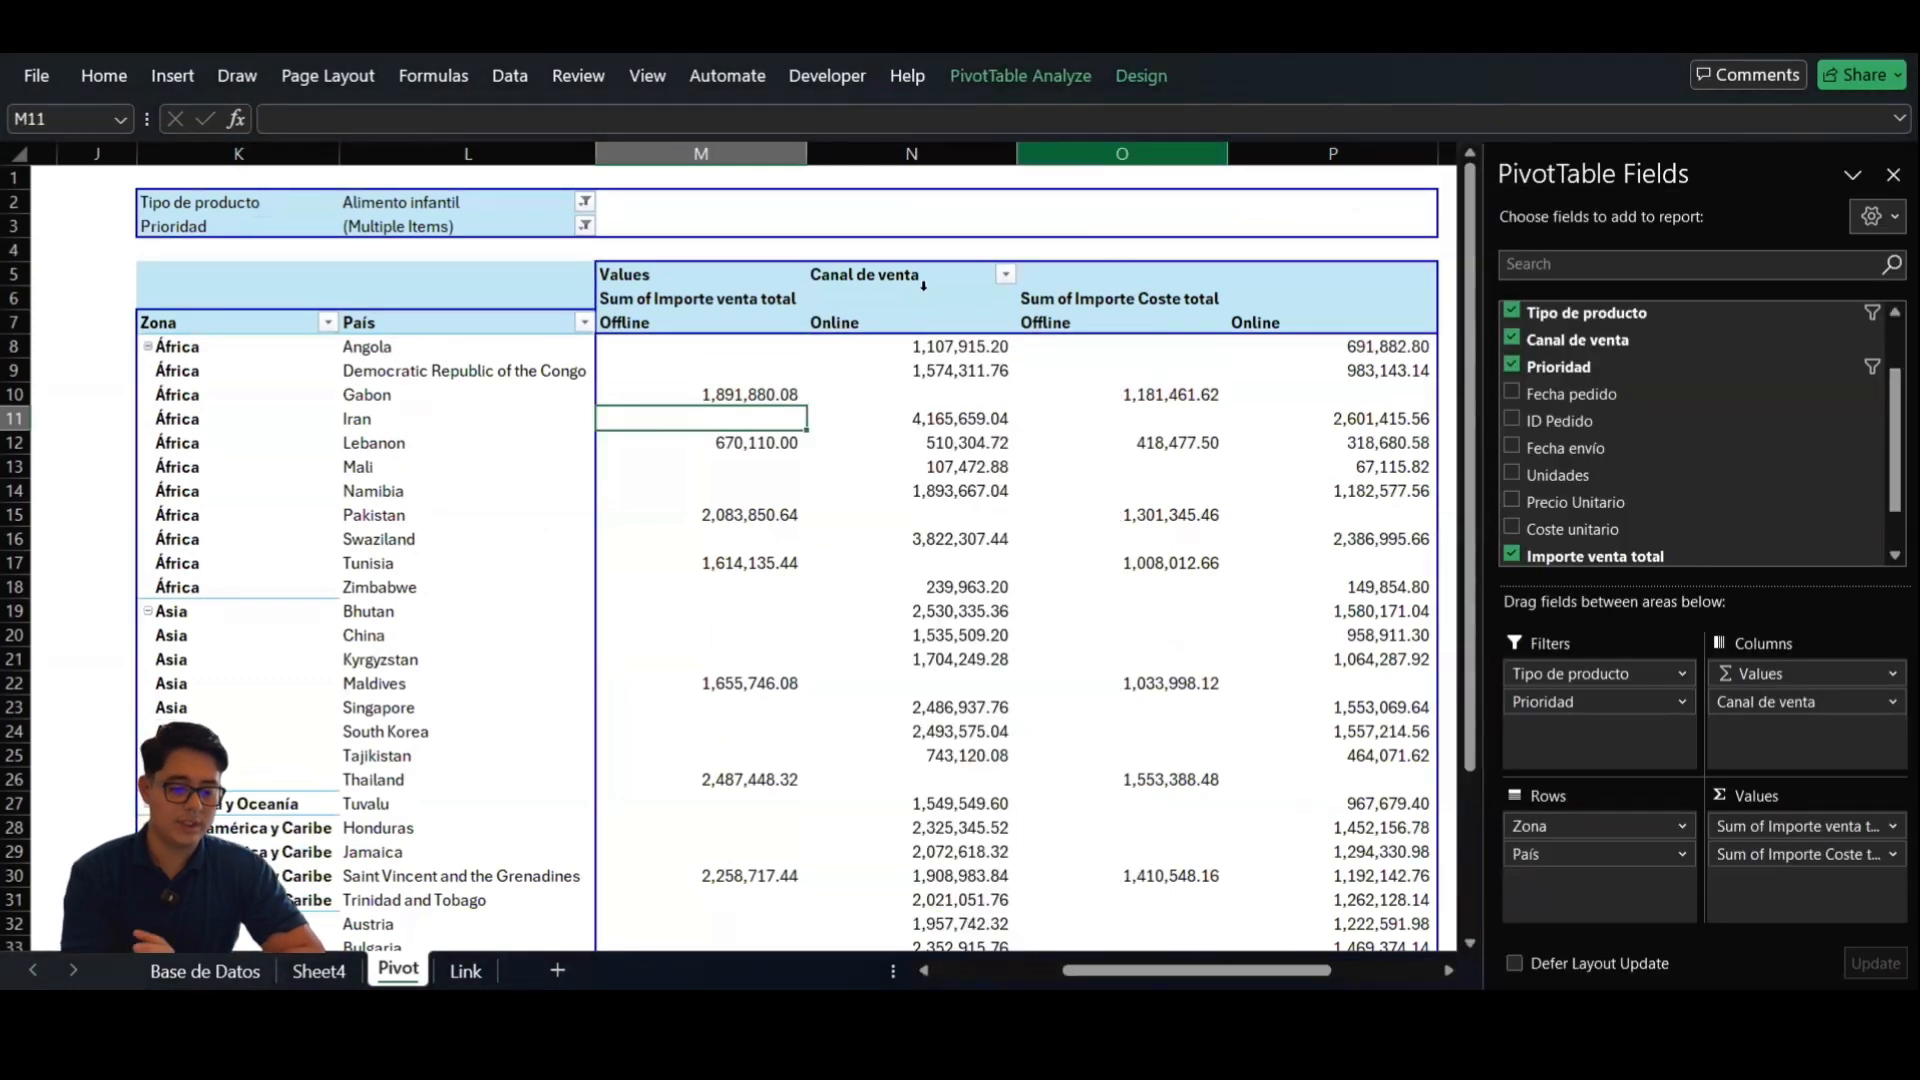
{"action": "scroll", "coordinate": [1053, 384], "scroll_direction": "right", "scroll_amount": 1}
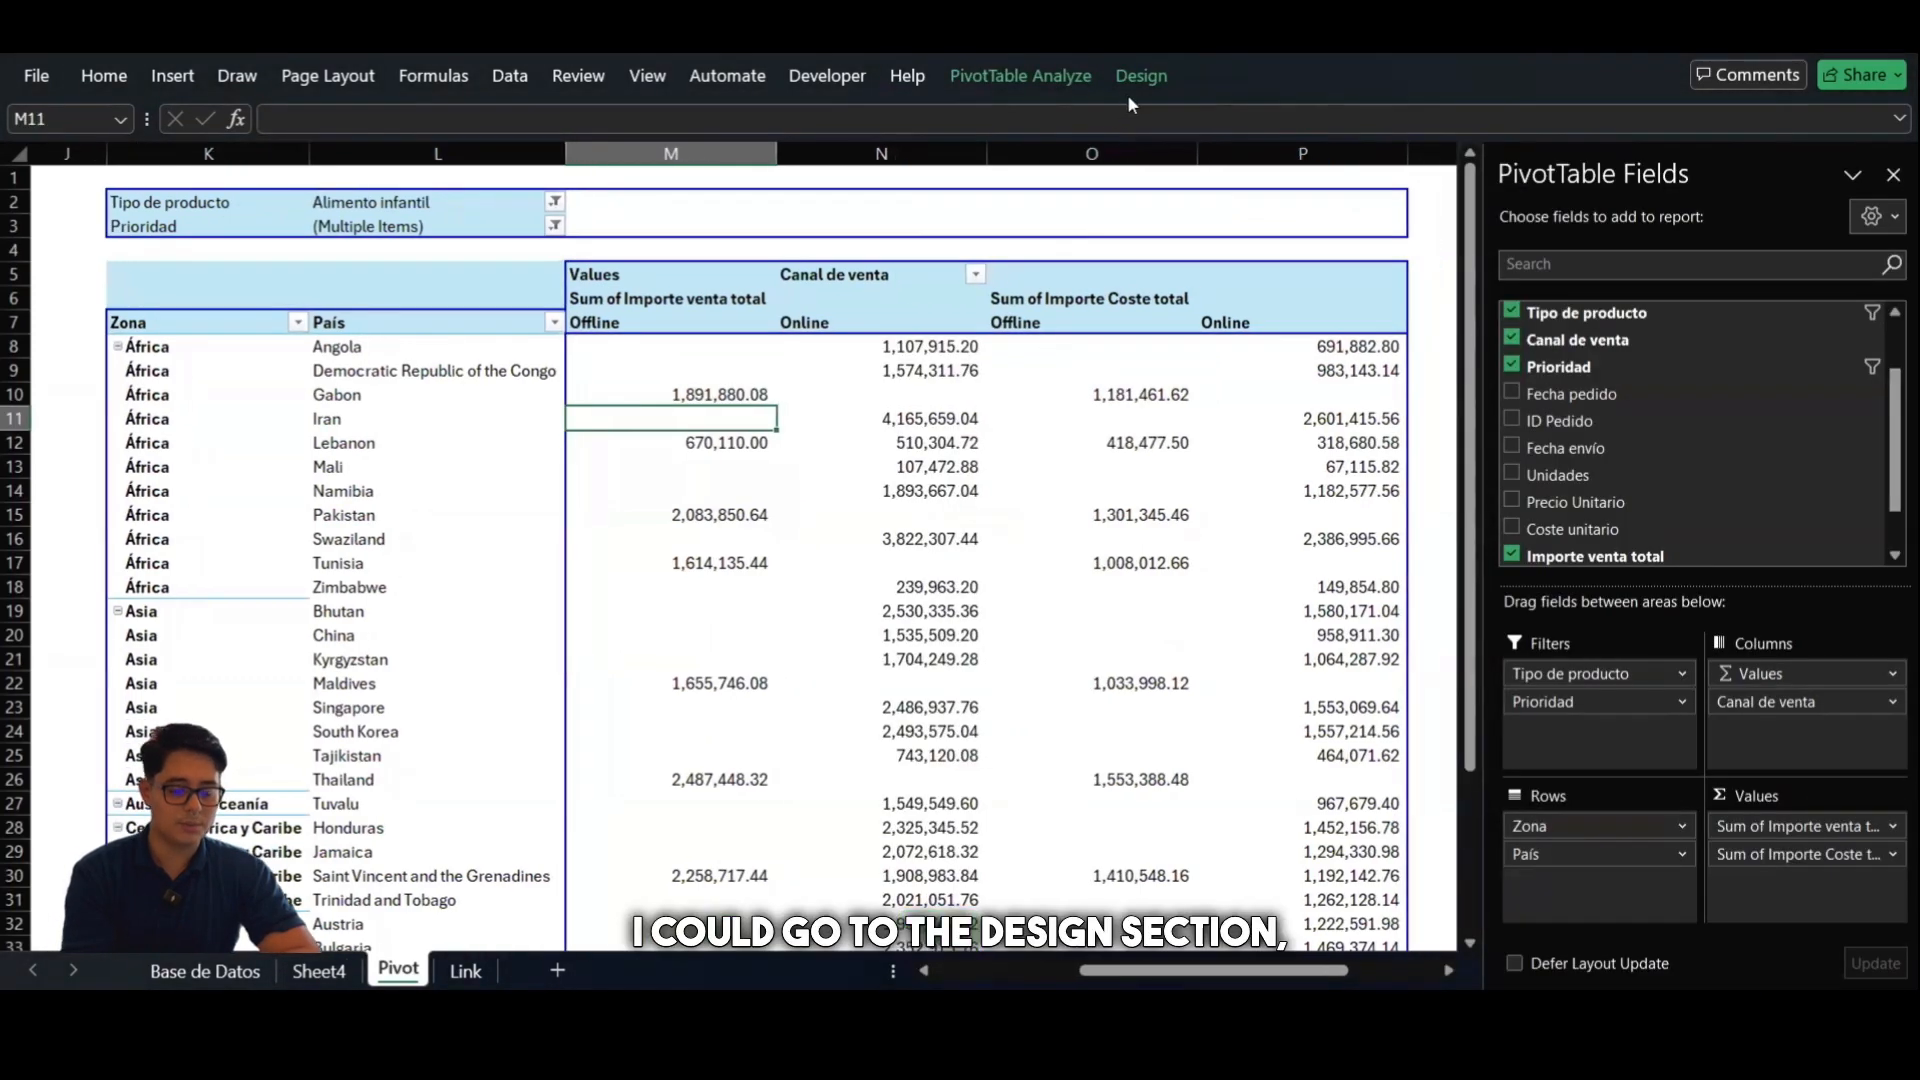
{"action": "left_click", "coordinate": [1146, 76]}
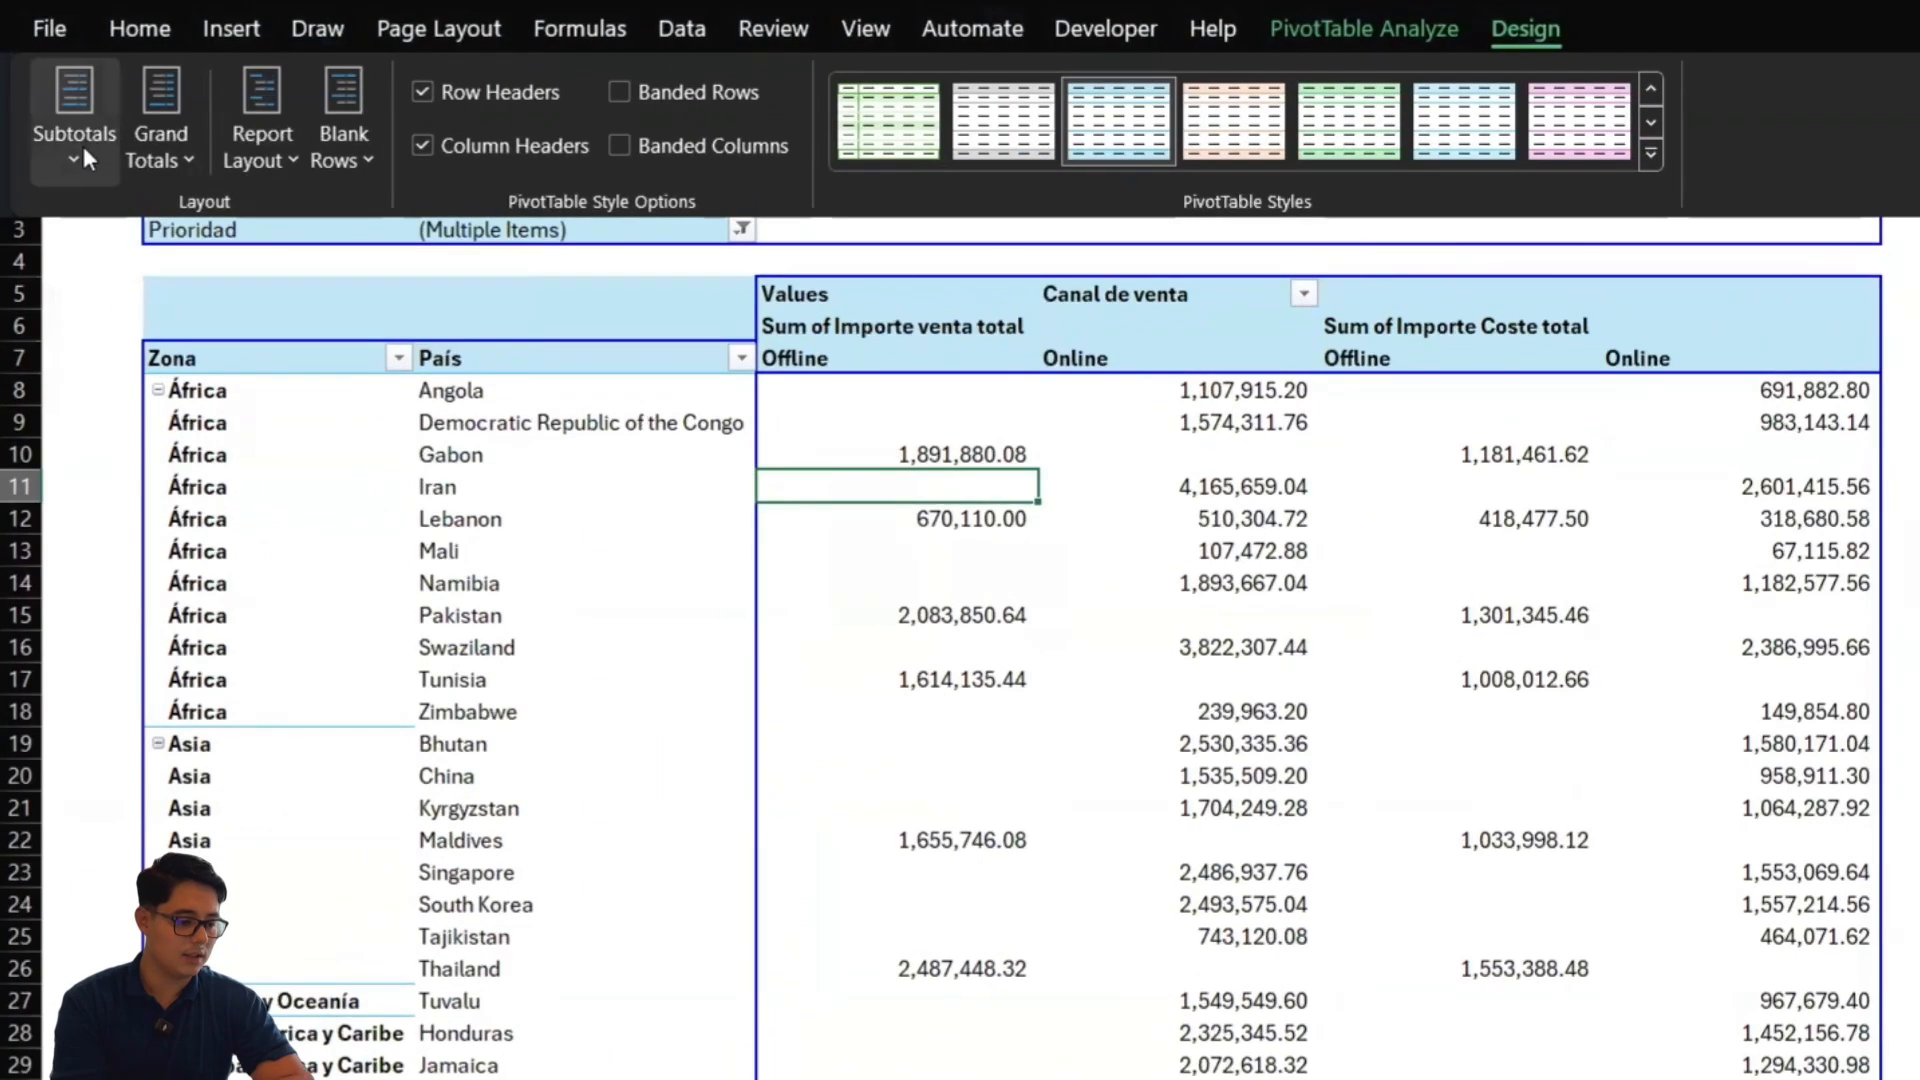
{"action": "left_click", "coordinate": [58, 164]}
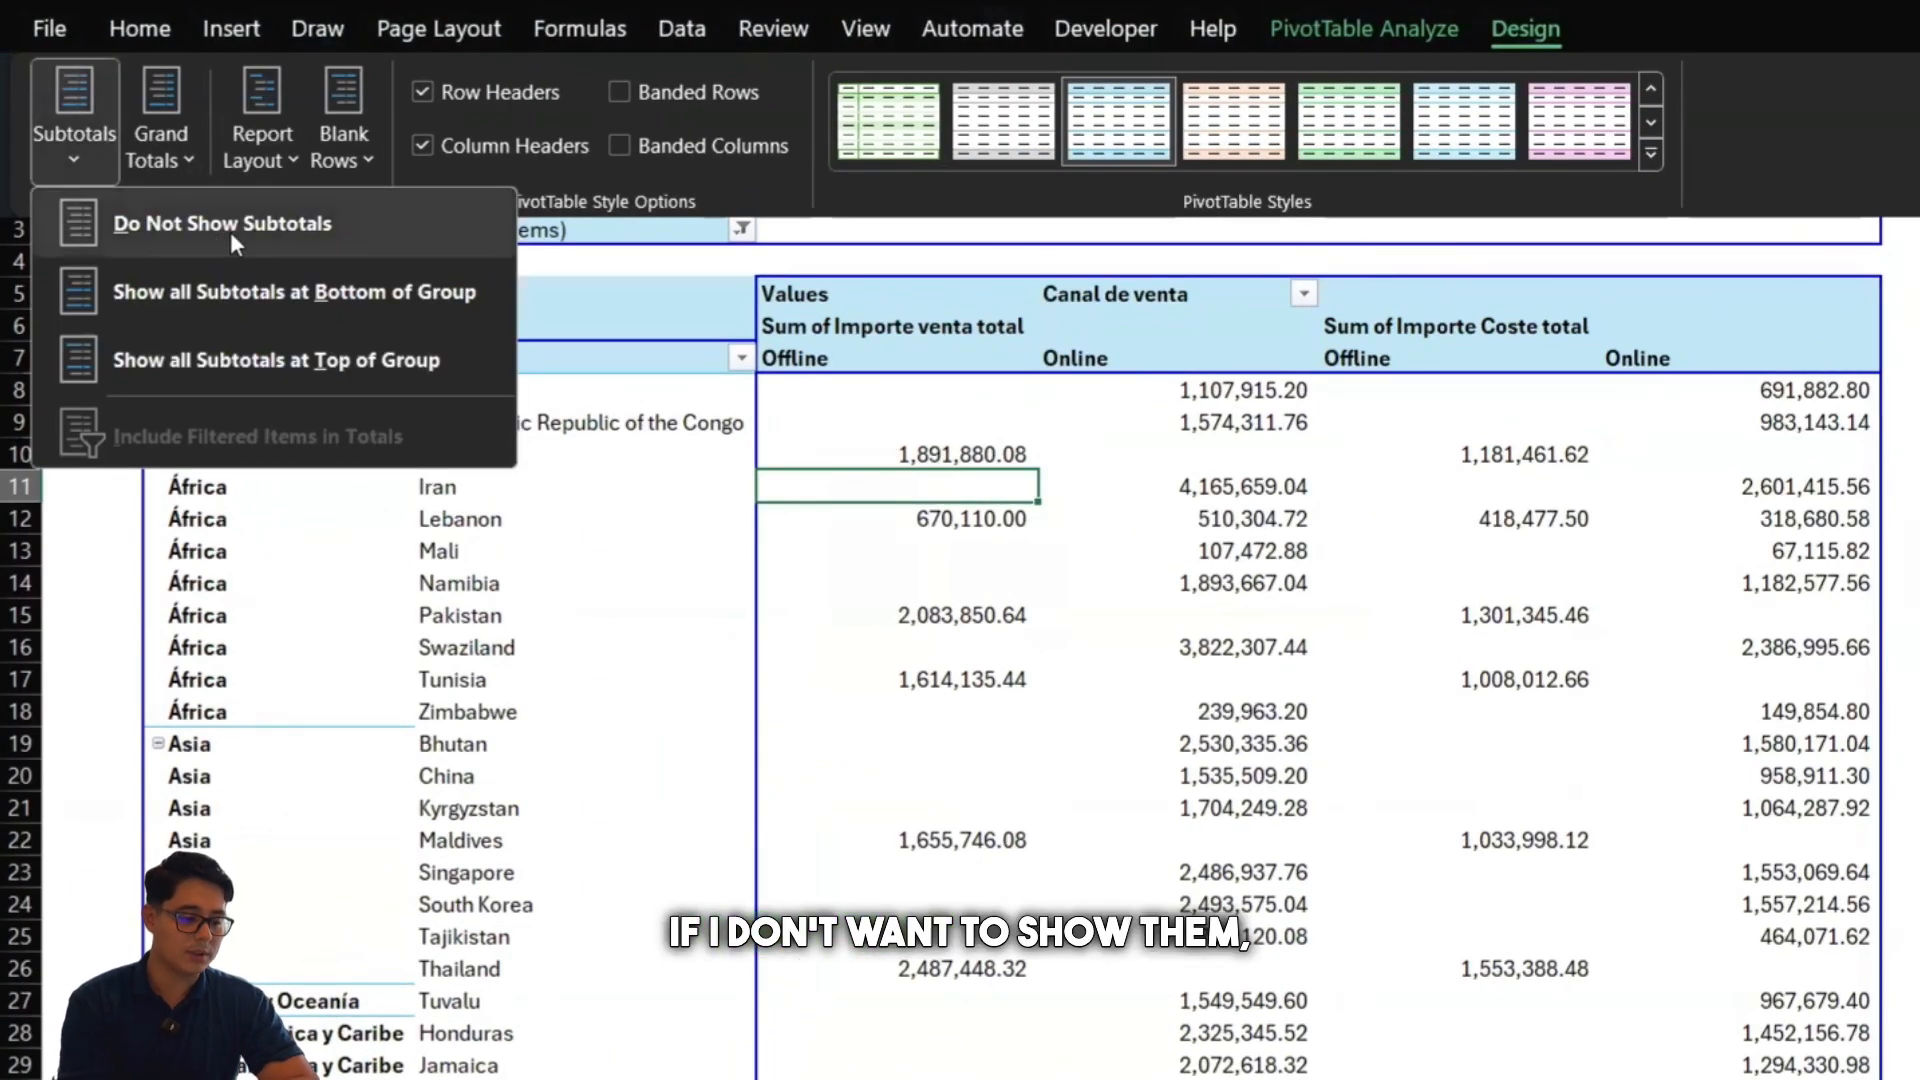
{"action": "left_click", "coordinate": [314, 309]}
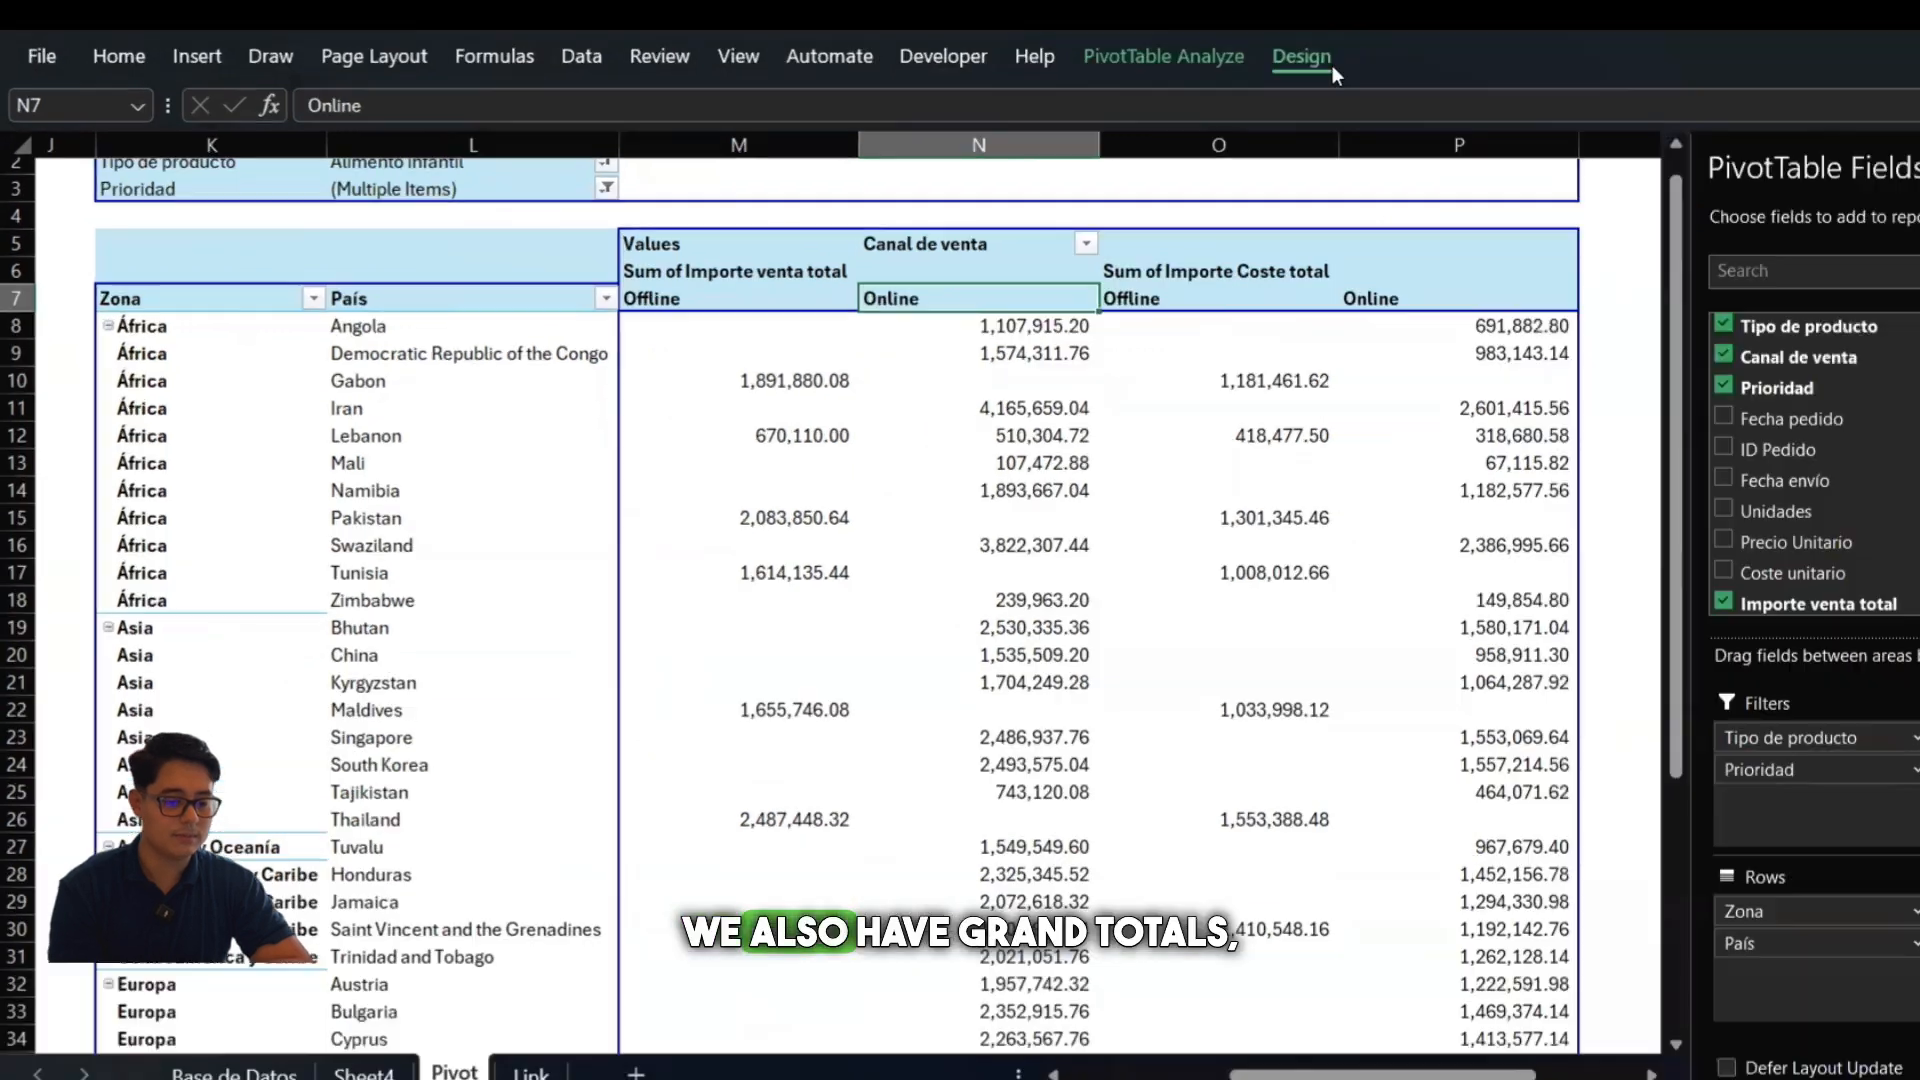
Turn on the pivot table's grand totals for columns only.
{"action": "left_click", "coordinate": [1140, 76]}
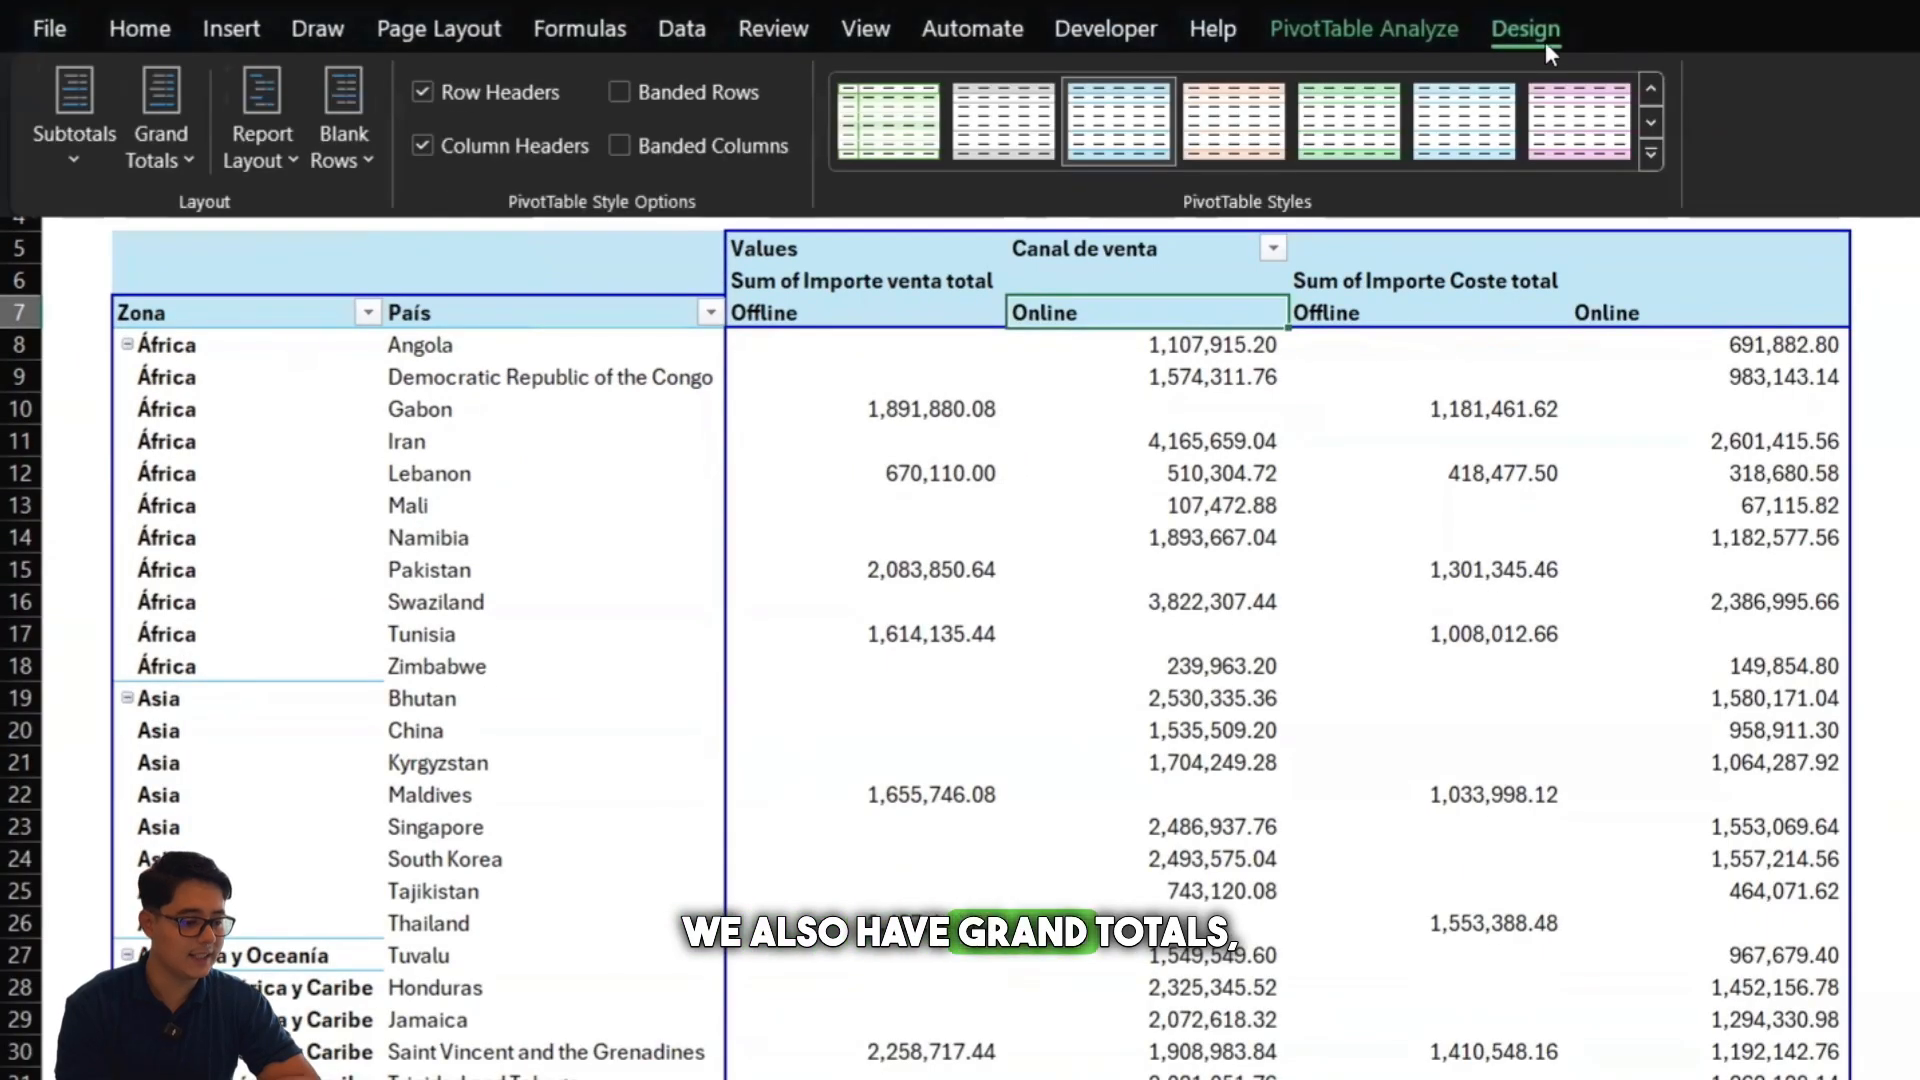
{"action": "left_click", "coordinate": [183, 145]}
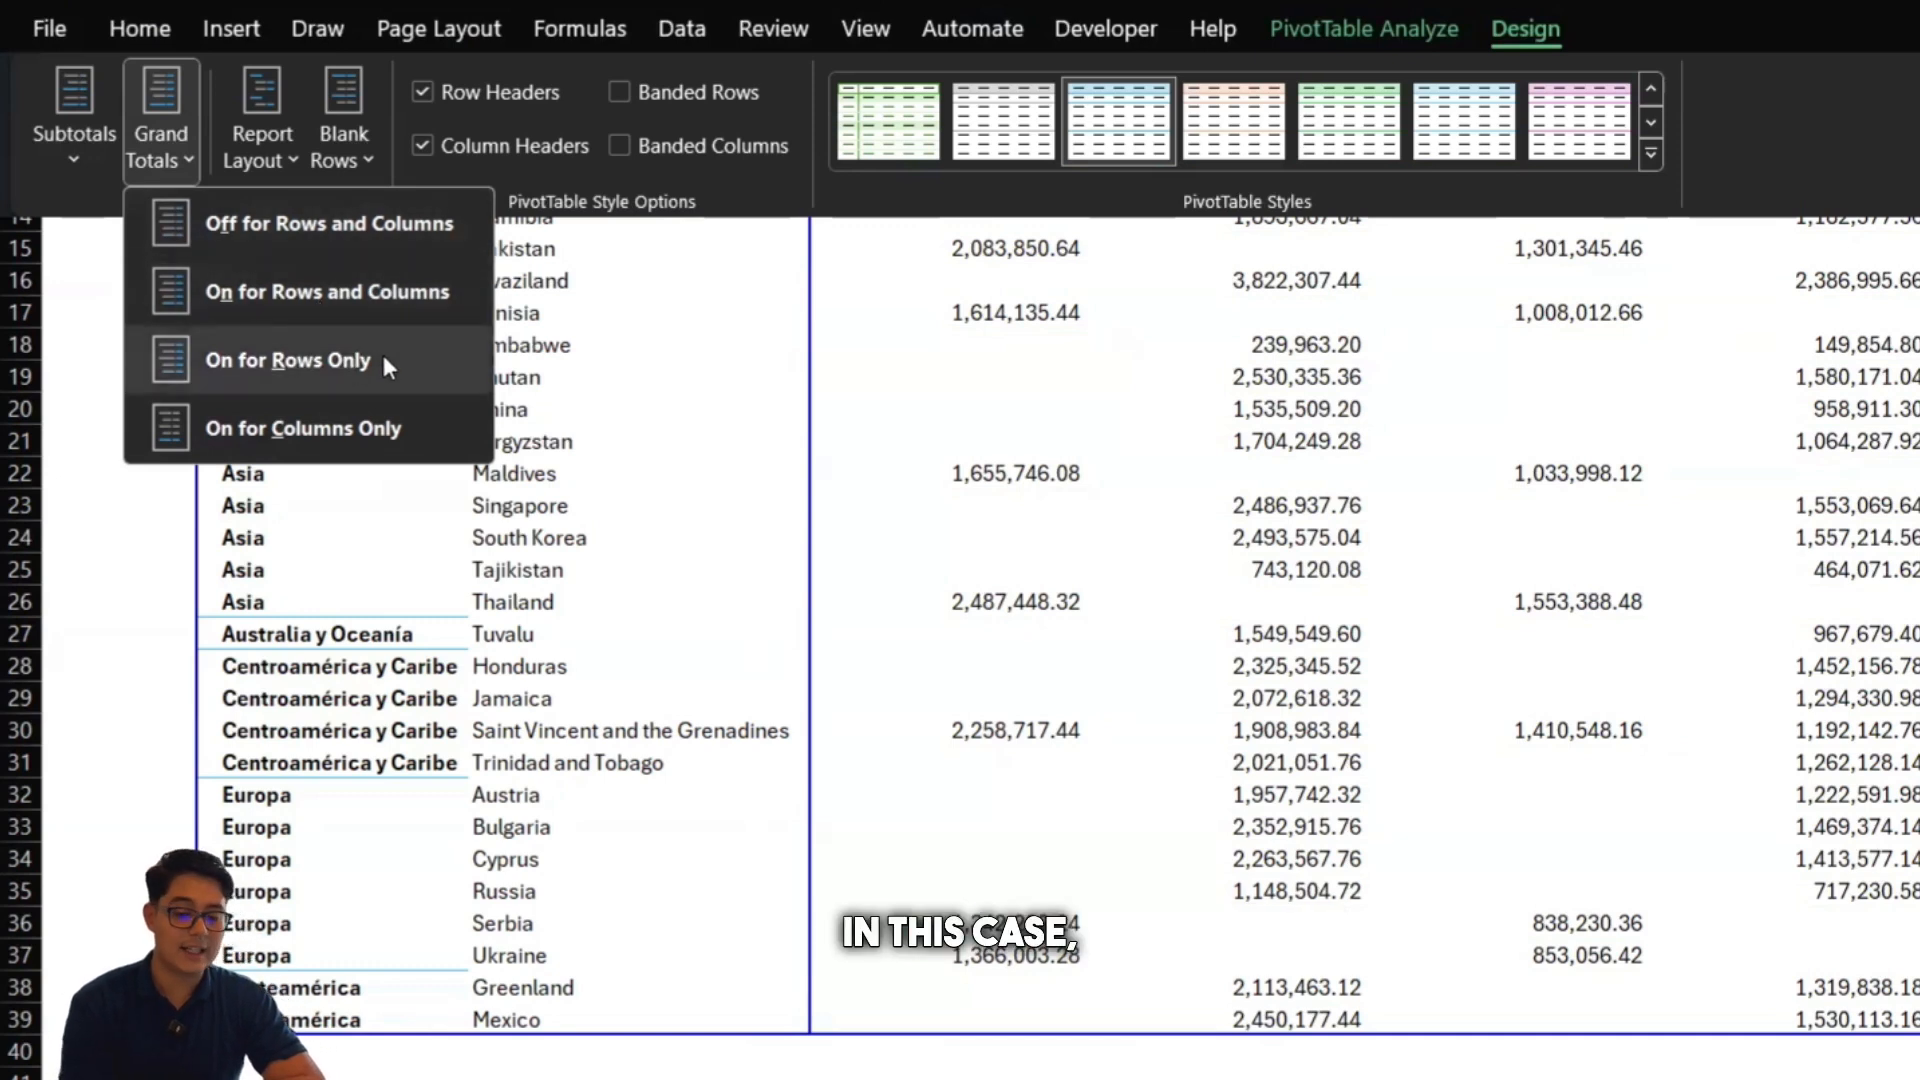
{"action": "left_click", "coordinate": [369, 430]}
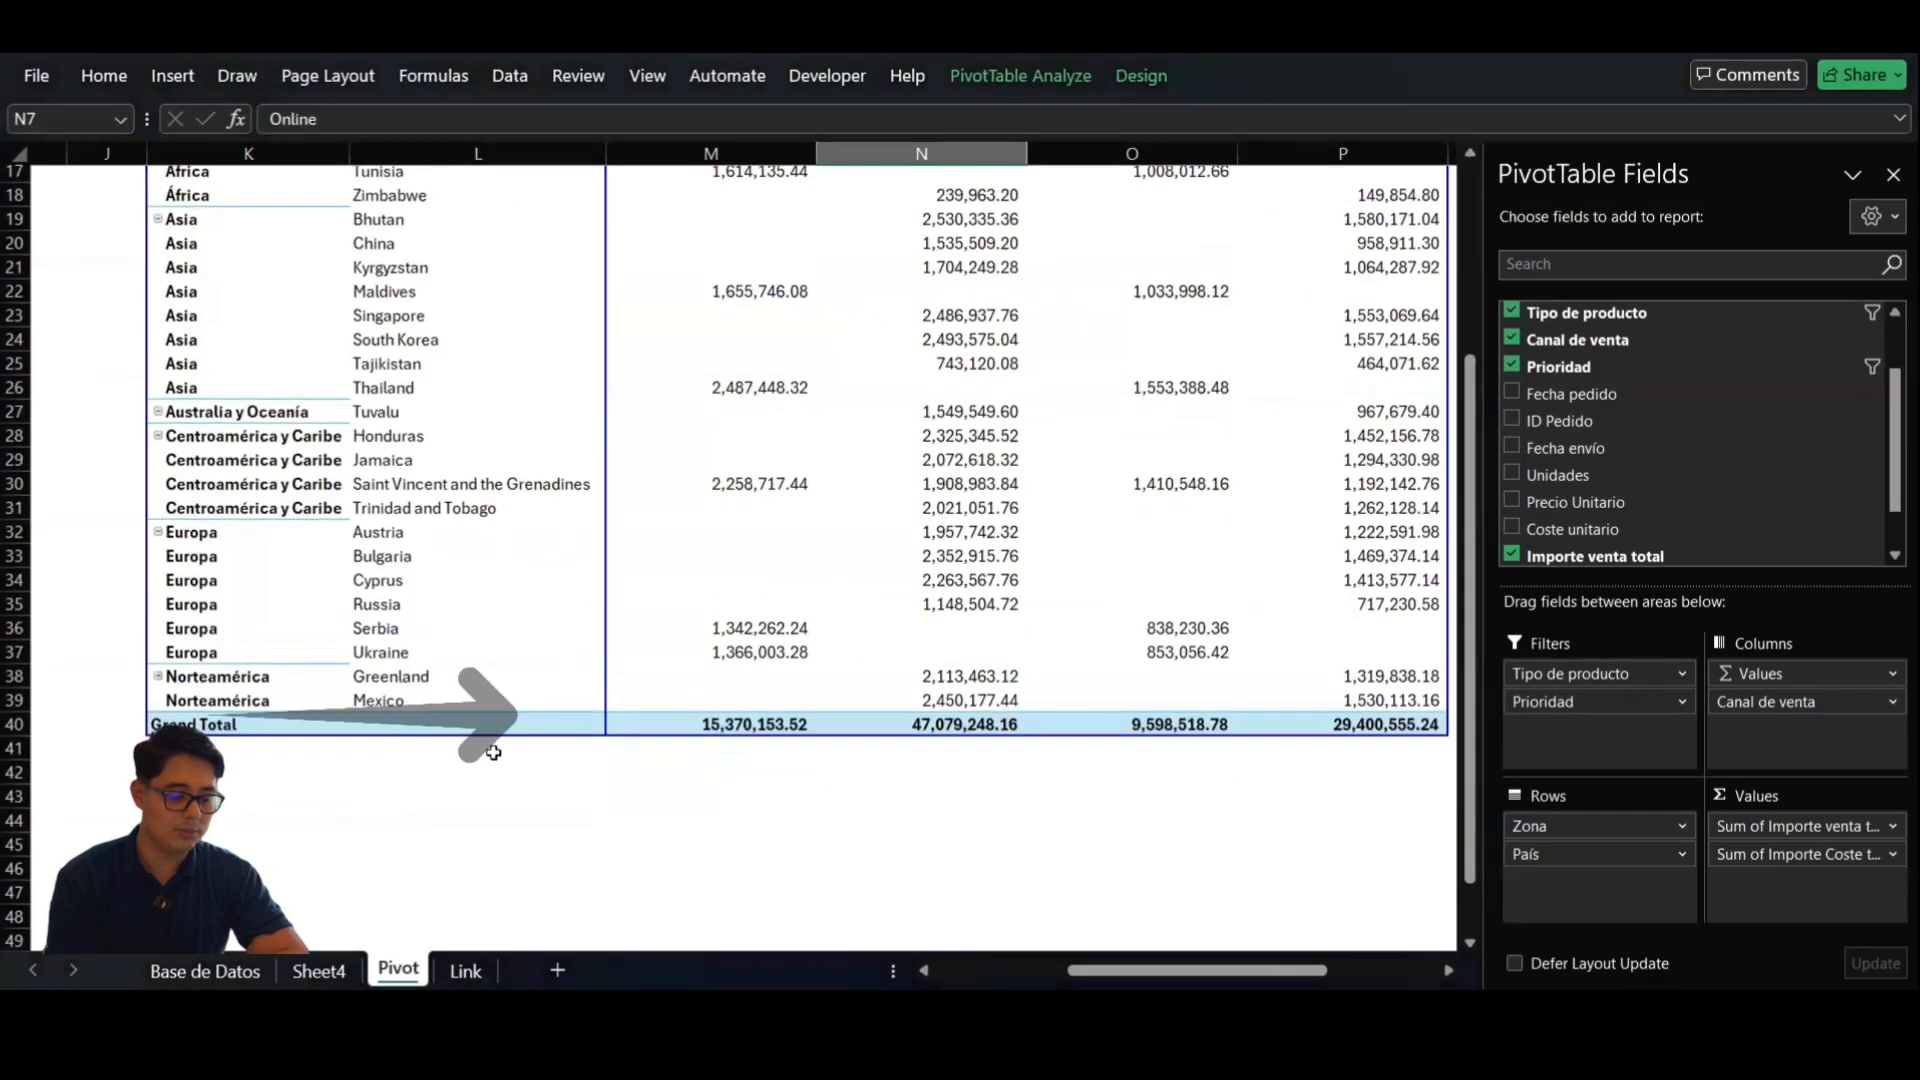
Examine the Grand Total row for each sales and cost column, and check the row totals beside the table.
{"action": "left_click", "coordinate": [485, 772]}
{"action": "scroll", "coordinate": [742, 808], "scroll_direction": "right", "scroll_amount": 1}
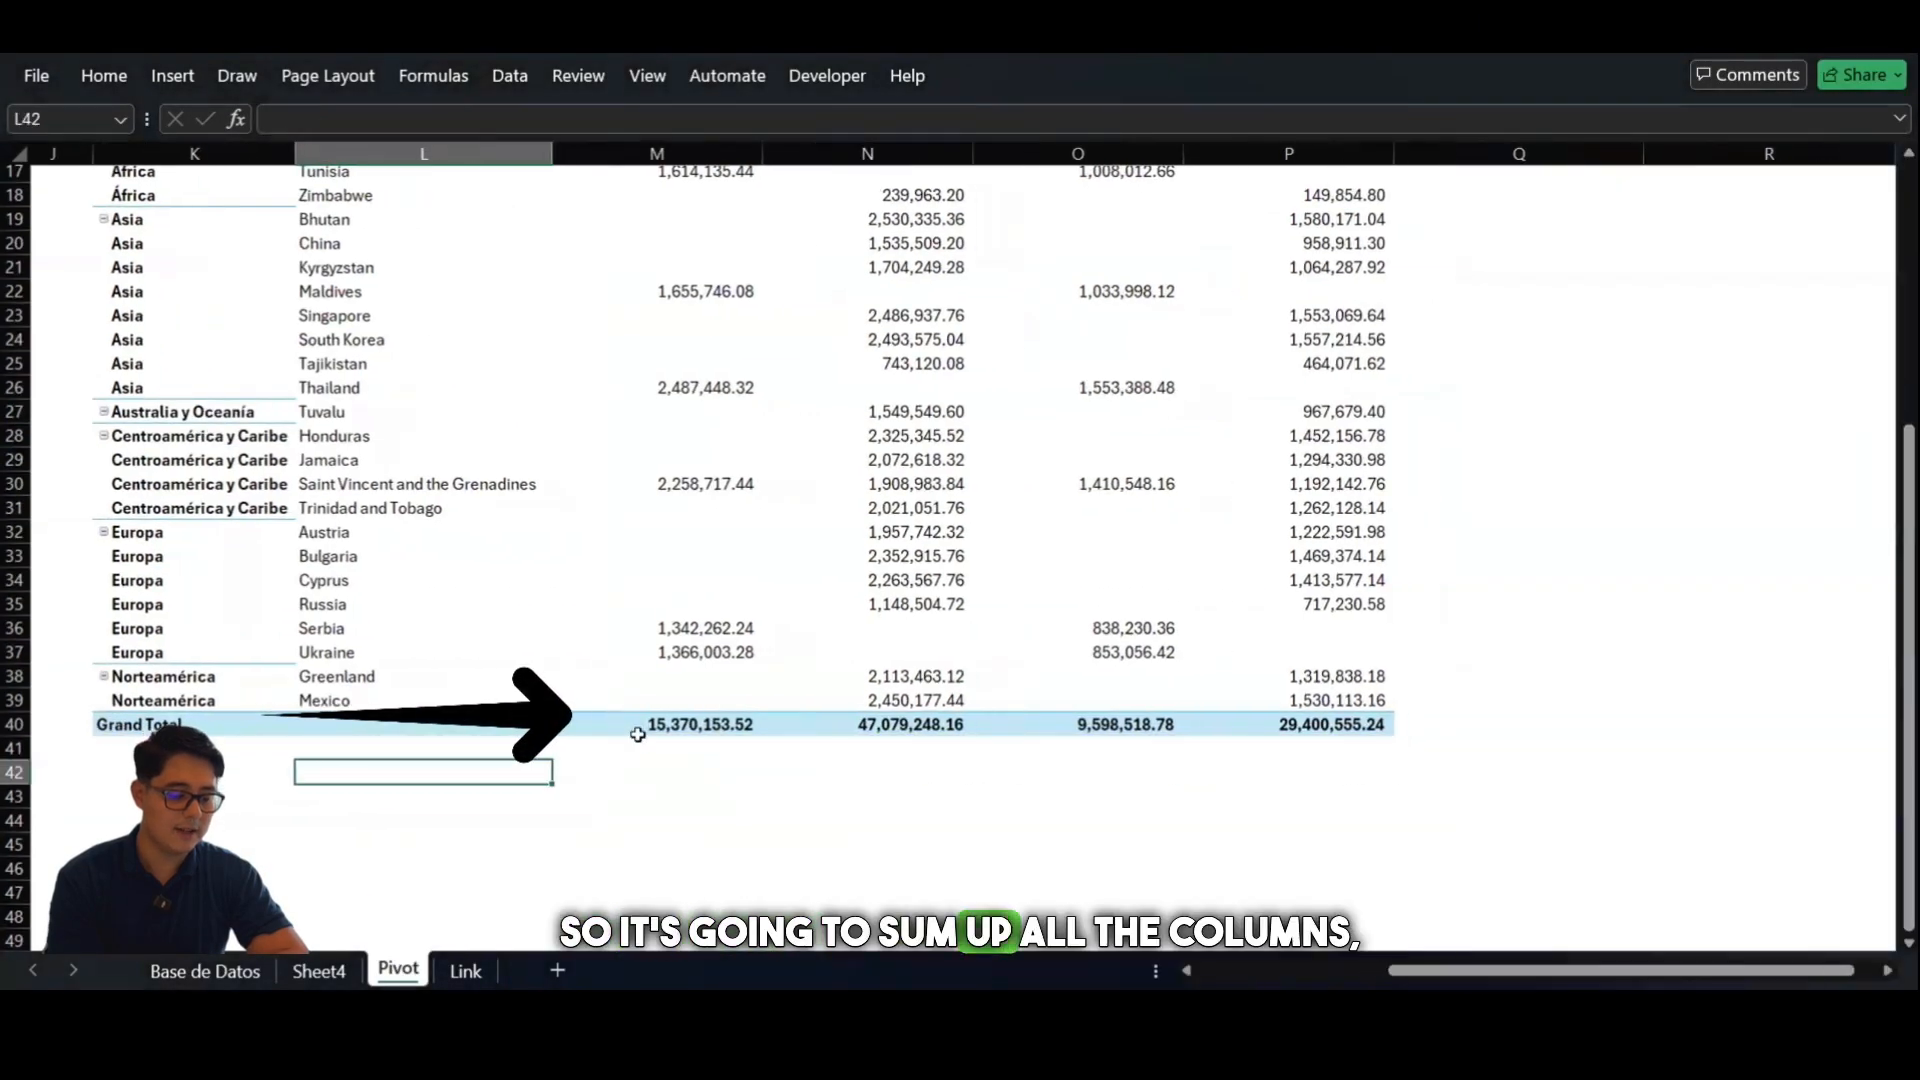
{"action": "left_click", "coordinate": [645, 726]}
{"action": "left_click", "coordinate": [864, 732]}
{"action": "left_click", "coordinate": [1083, 741]}
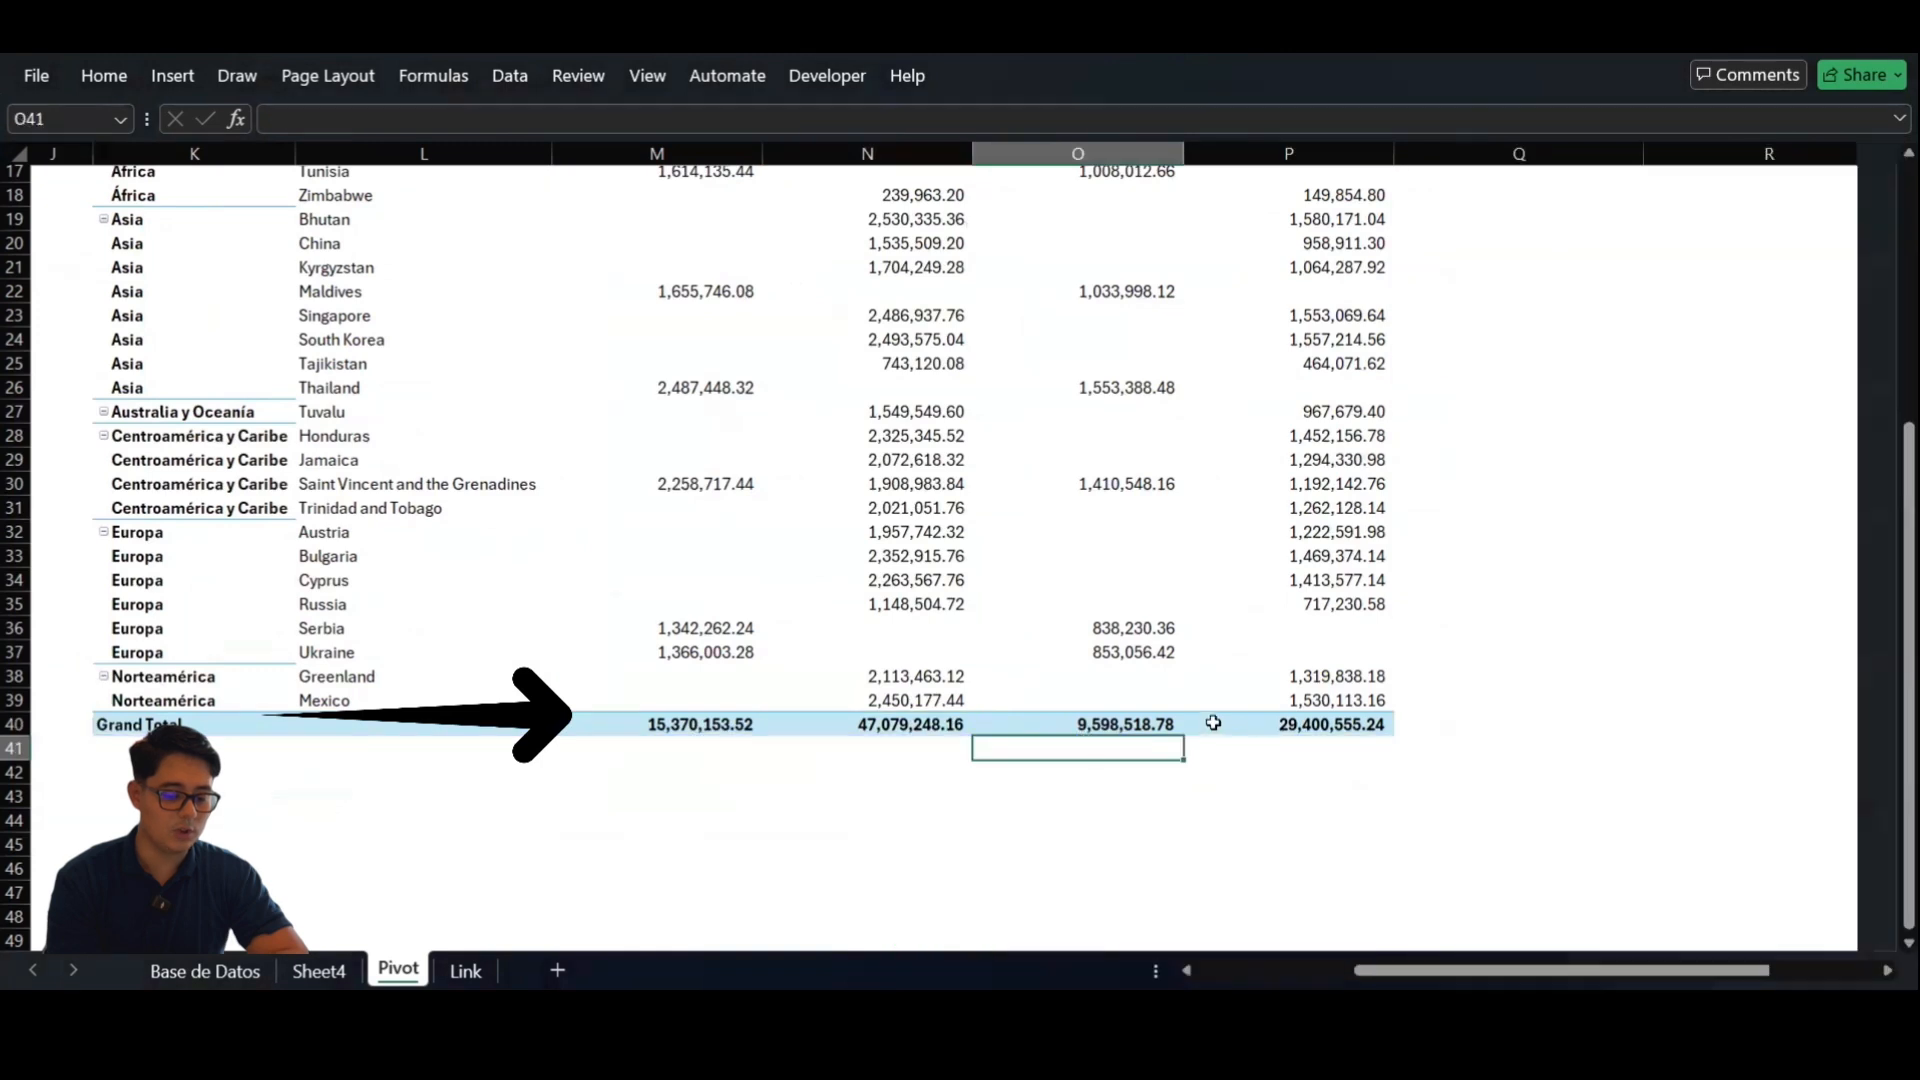
{"action": "left_click", "coordinate": [1288, 727]}
{"action": "scroll", "coordinate": [1025, 197], "scroll_direction": "up", "scroll_amount": 5}
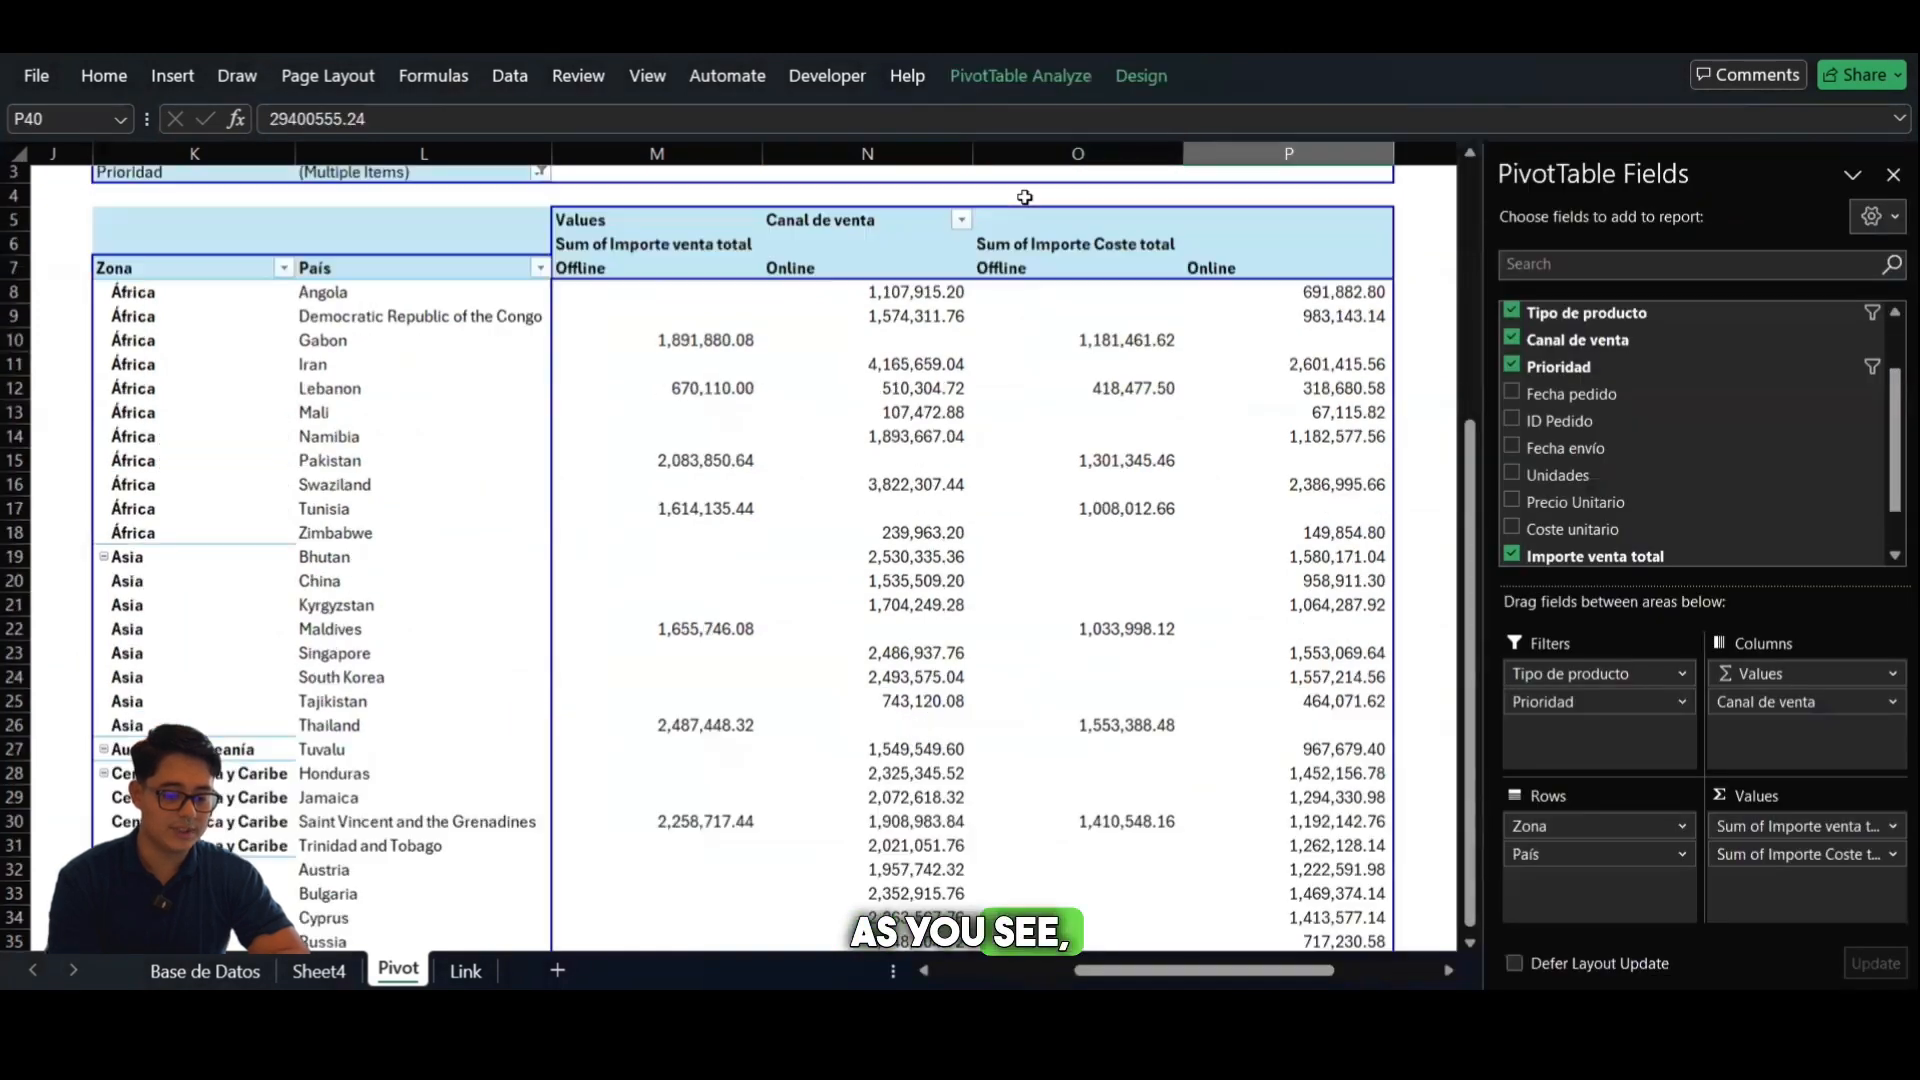
{"action": "scroll", "coordinate": [1157, 538], "scroll_direction": "down", "scroll_amount": 2}
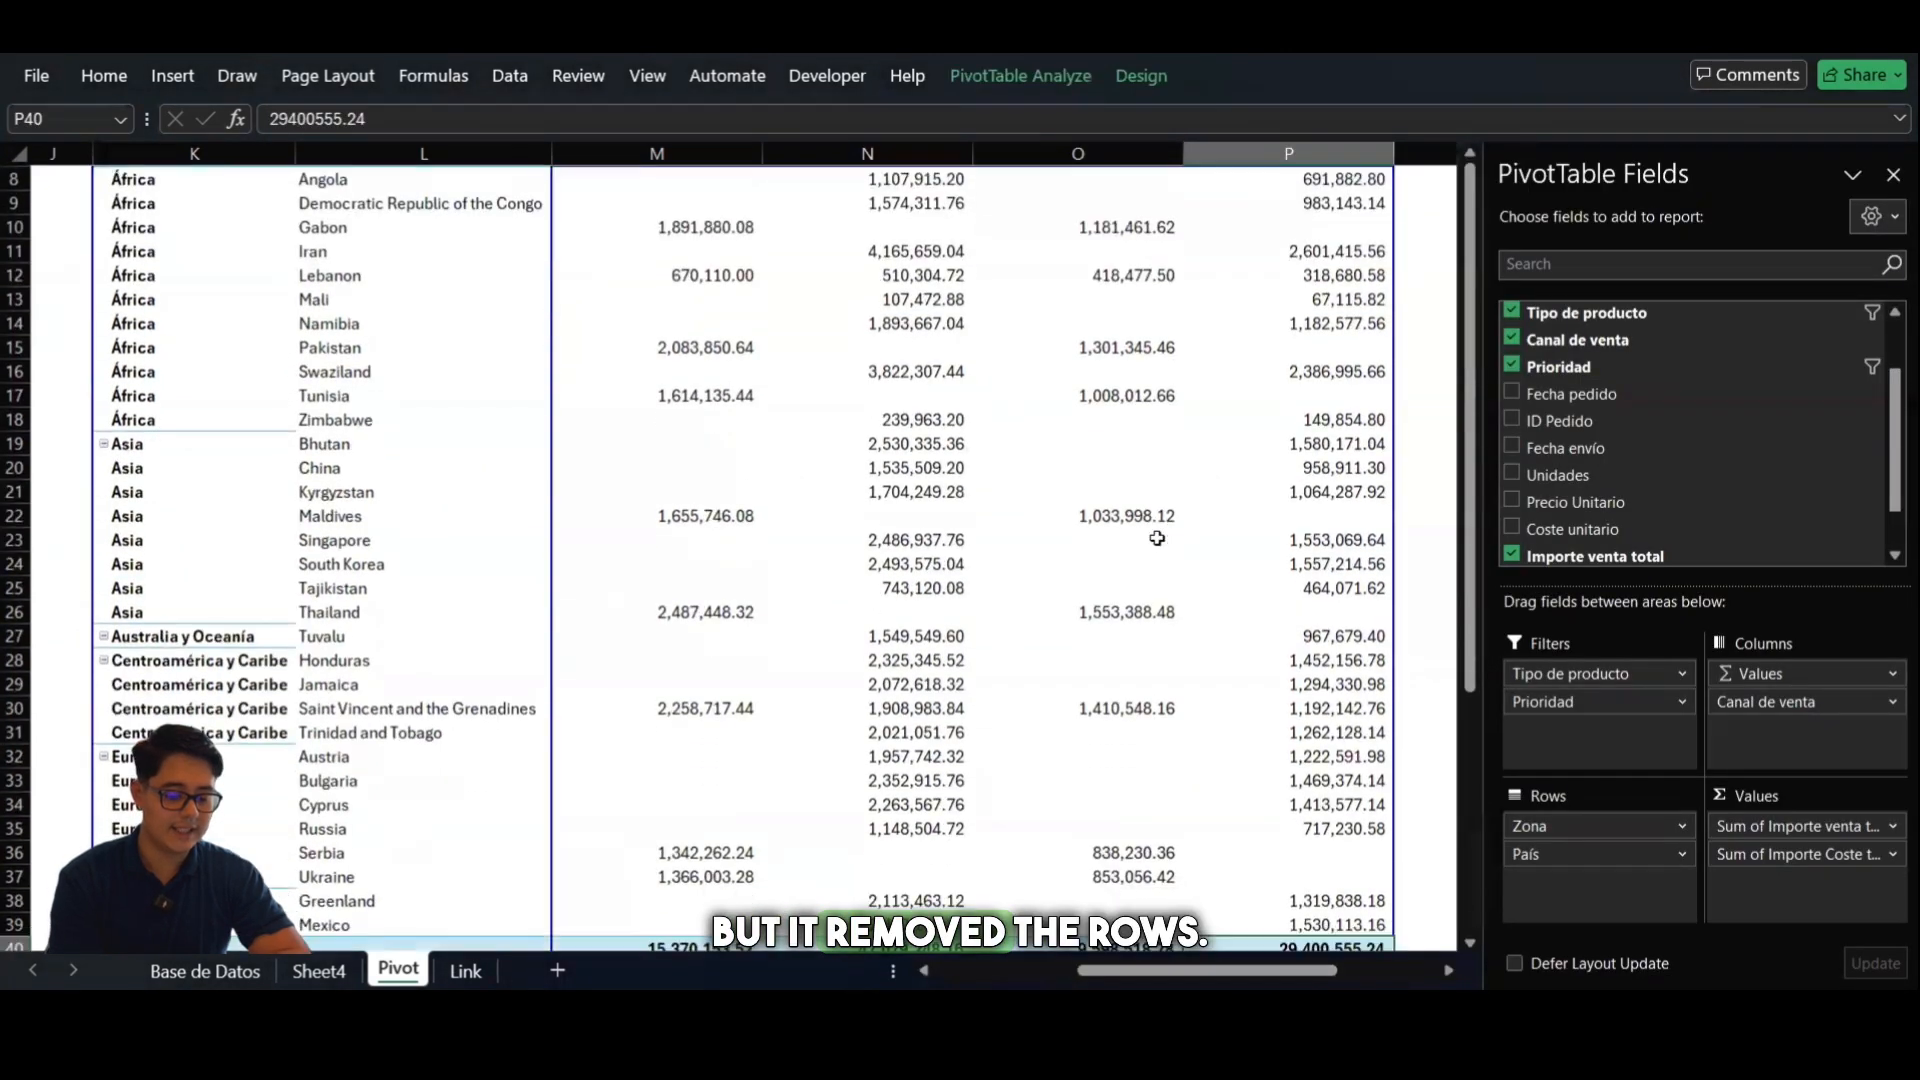
{"action": "scroll", "coordinate": [1157, 530], "scroll_direction": "up", "scroll_amount": 3}
{"action": "scroll", "coordinate": [1160, 520], "scroll_direction": "right", "scroll_amount": 2}
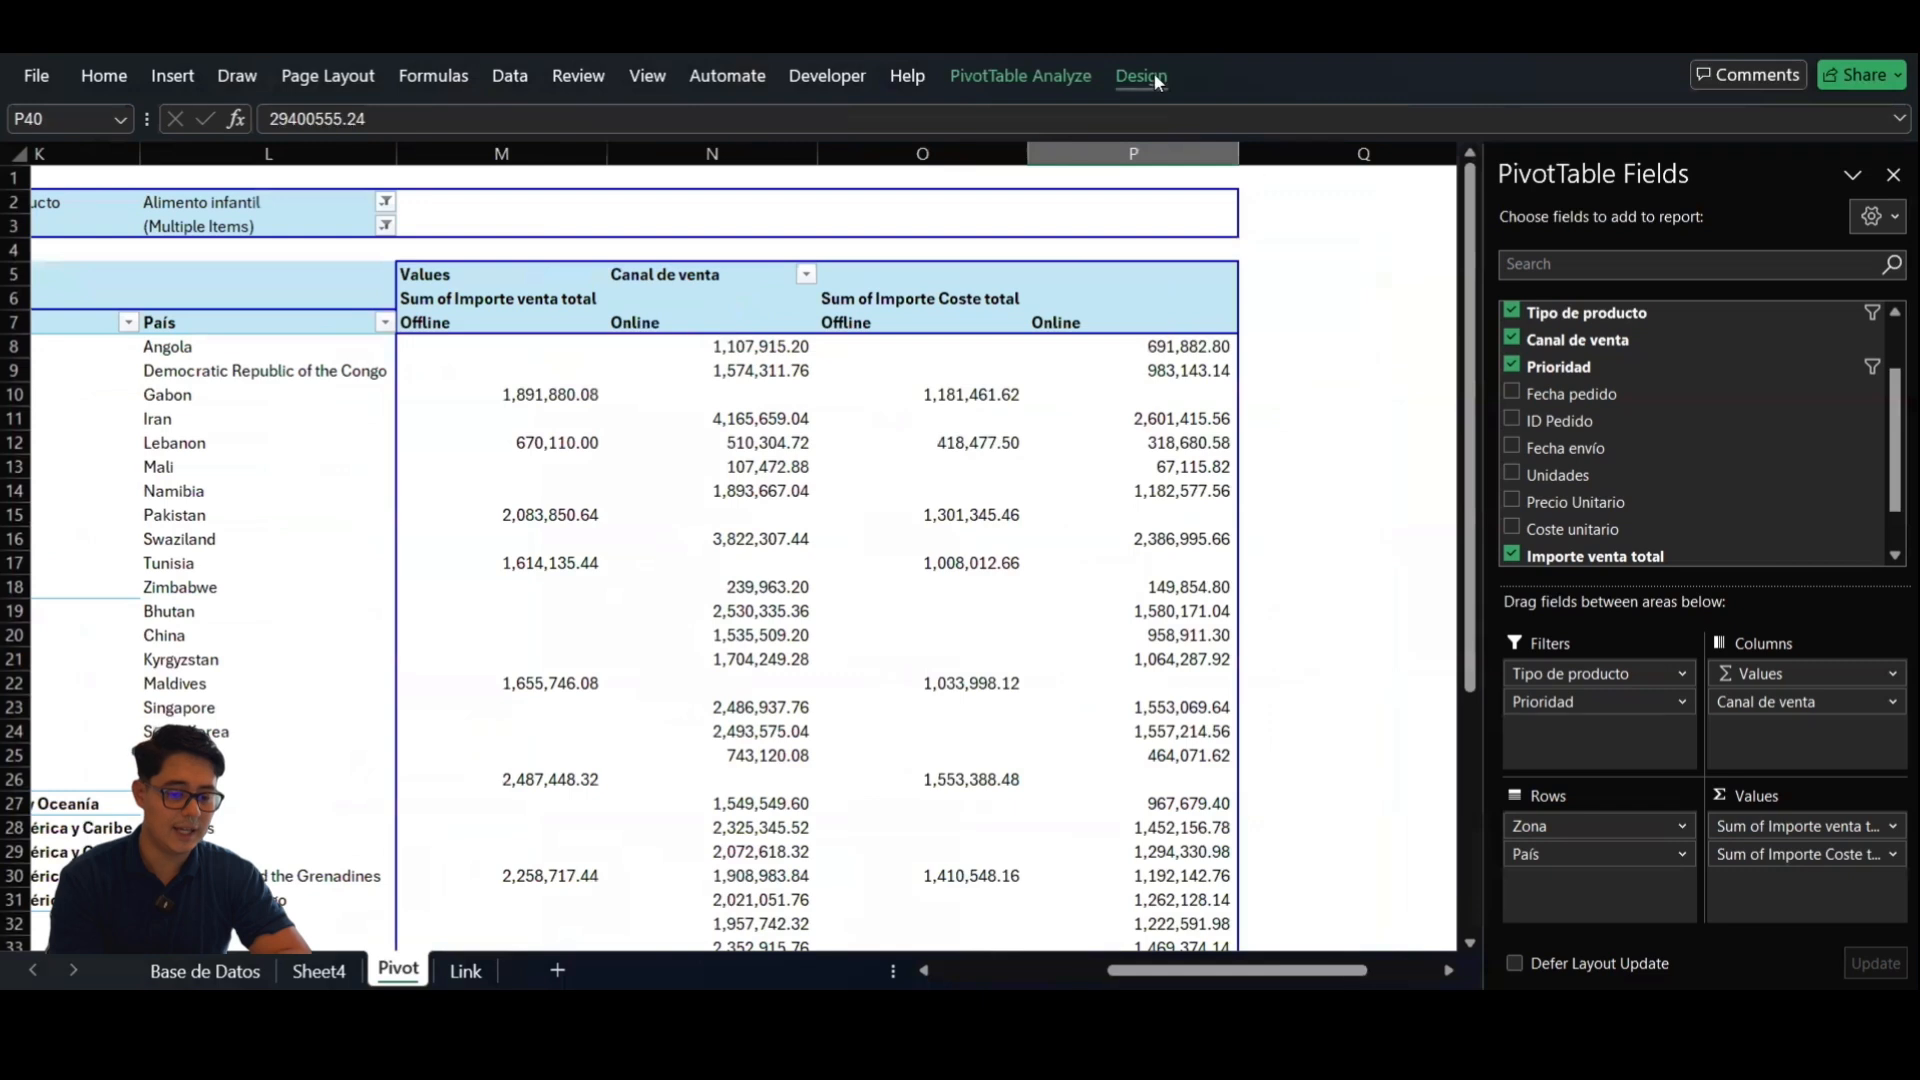
Try turning on the pivot table's grand totals for both rows and columns.
{"action": "left_click", "coordinate": [1144, 78]}
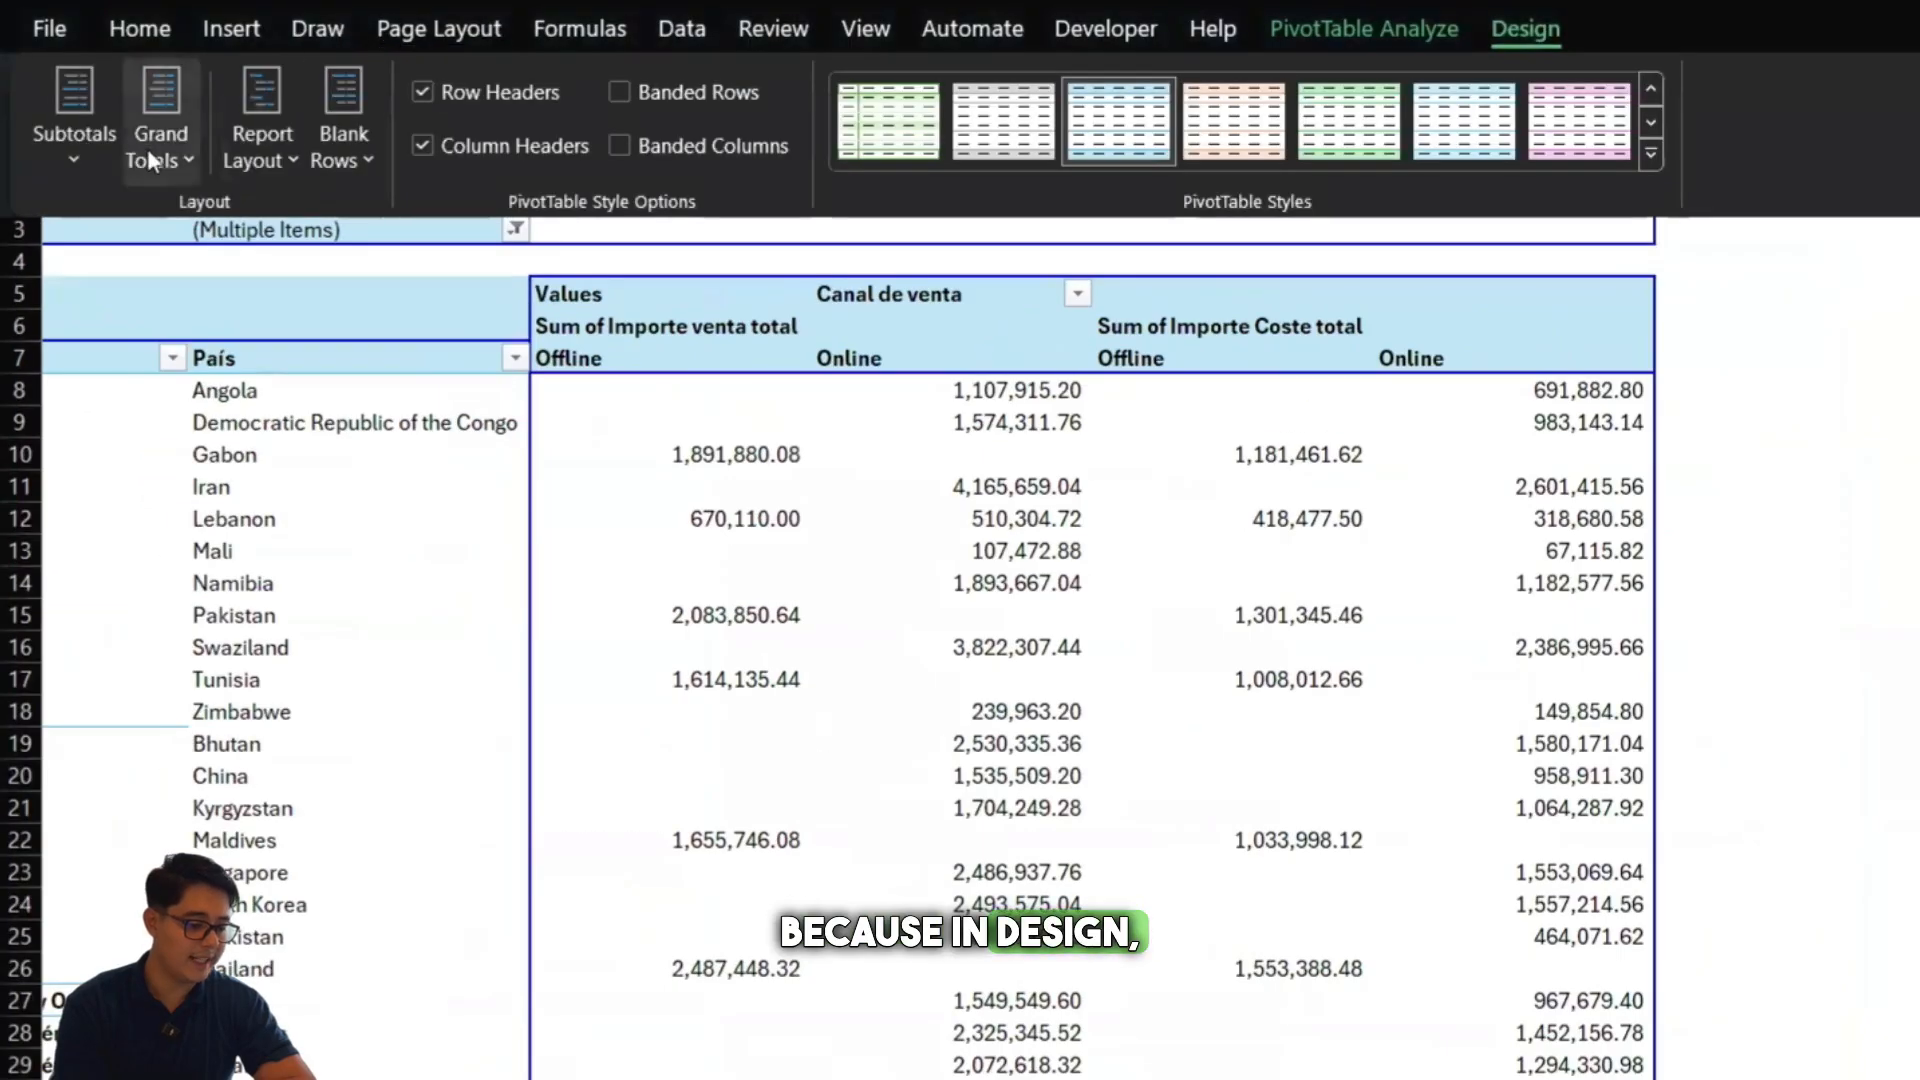
{"action": "left_click", "coordinate": [149, 153]}
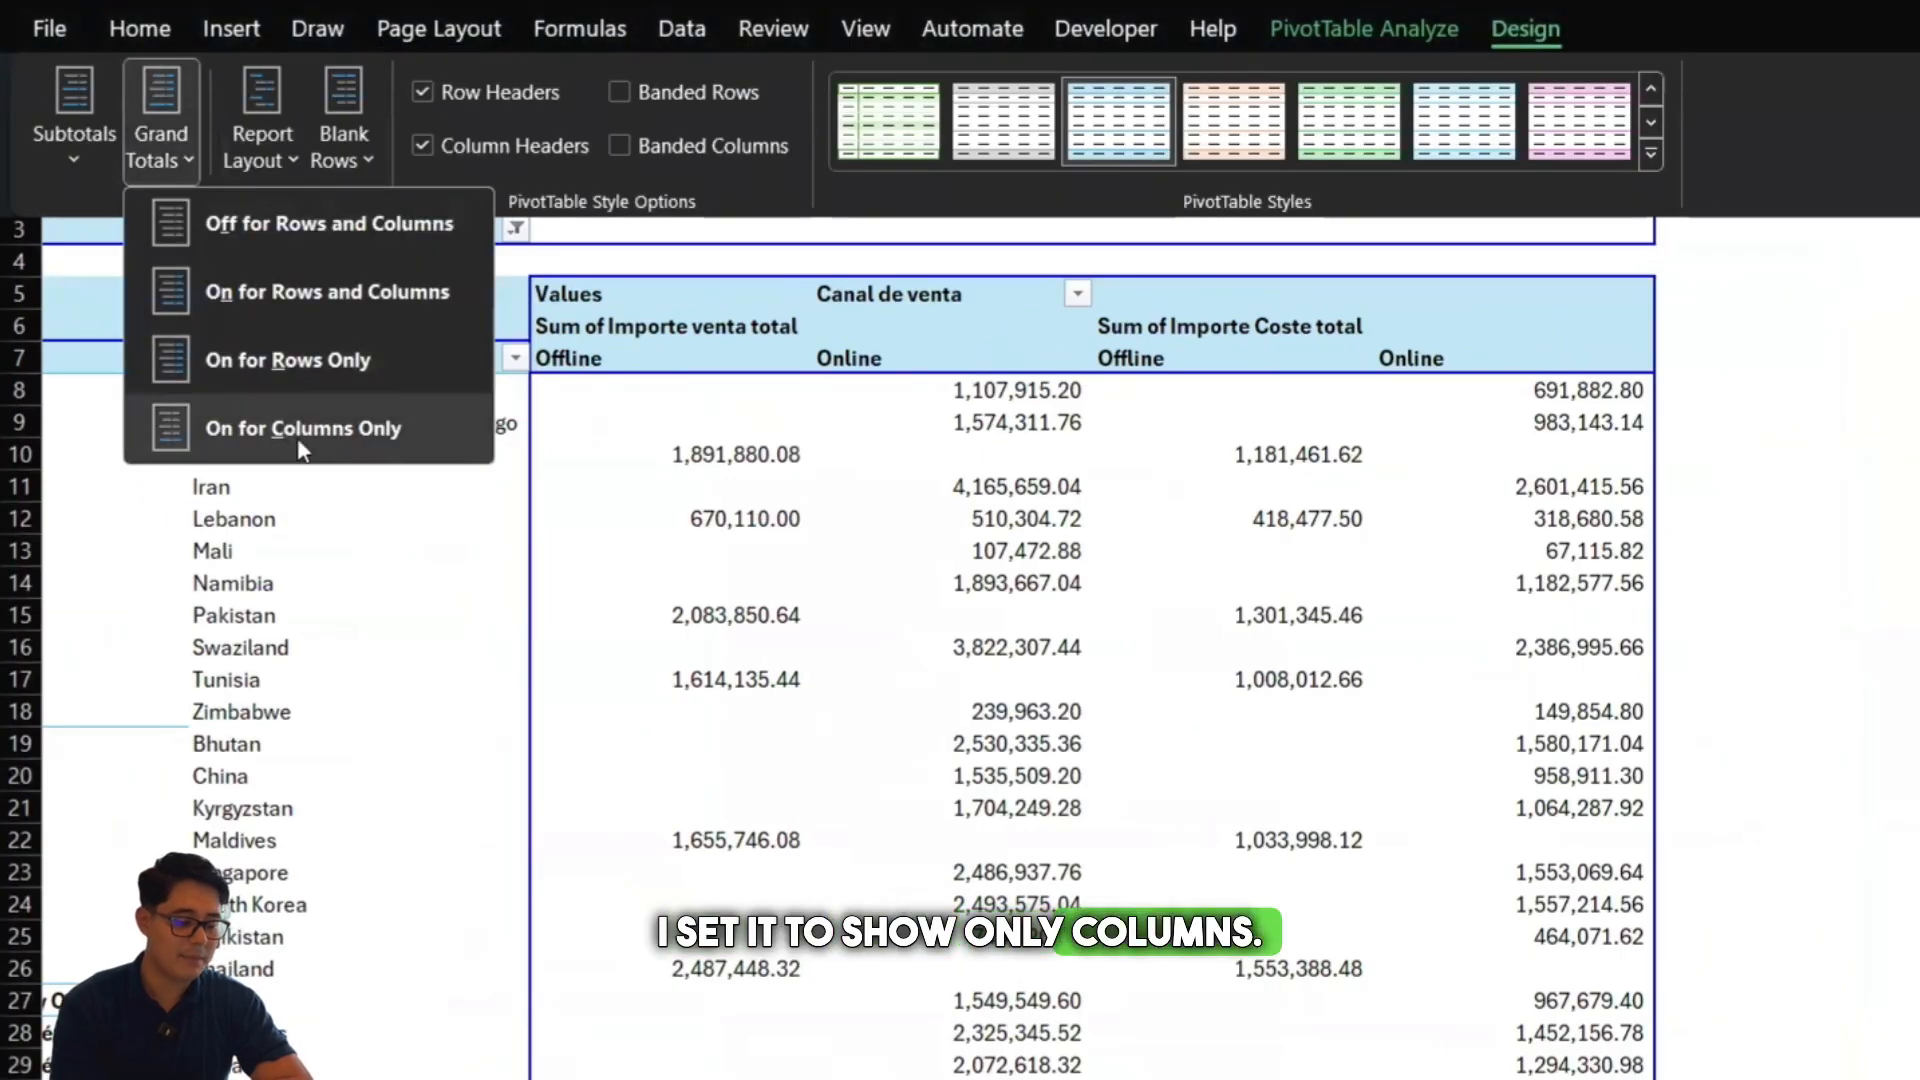
{"action": "left_click", "coordinate": [350, 292]}
{"action": "left_click", "coordinate": [552, 399]}
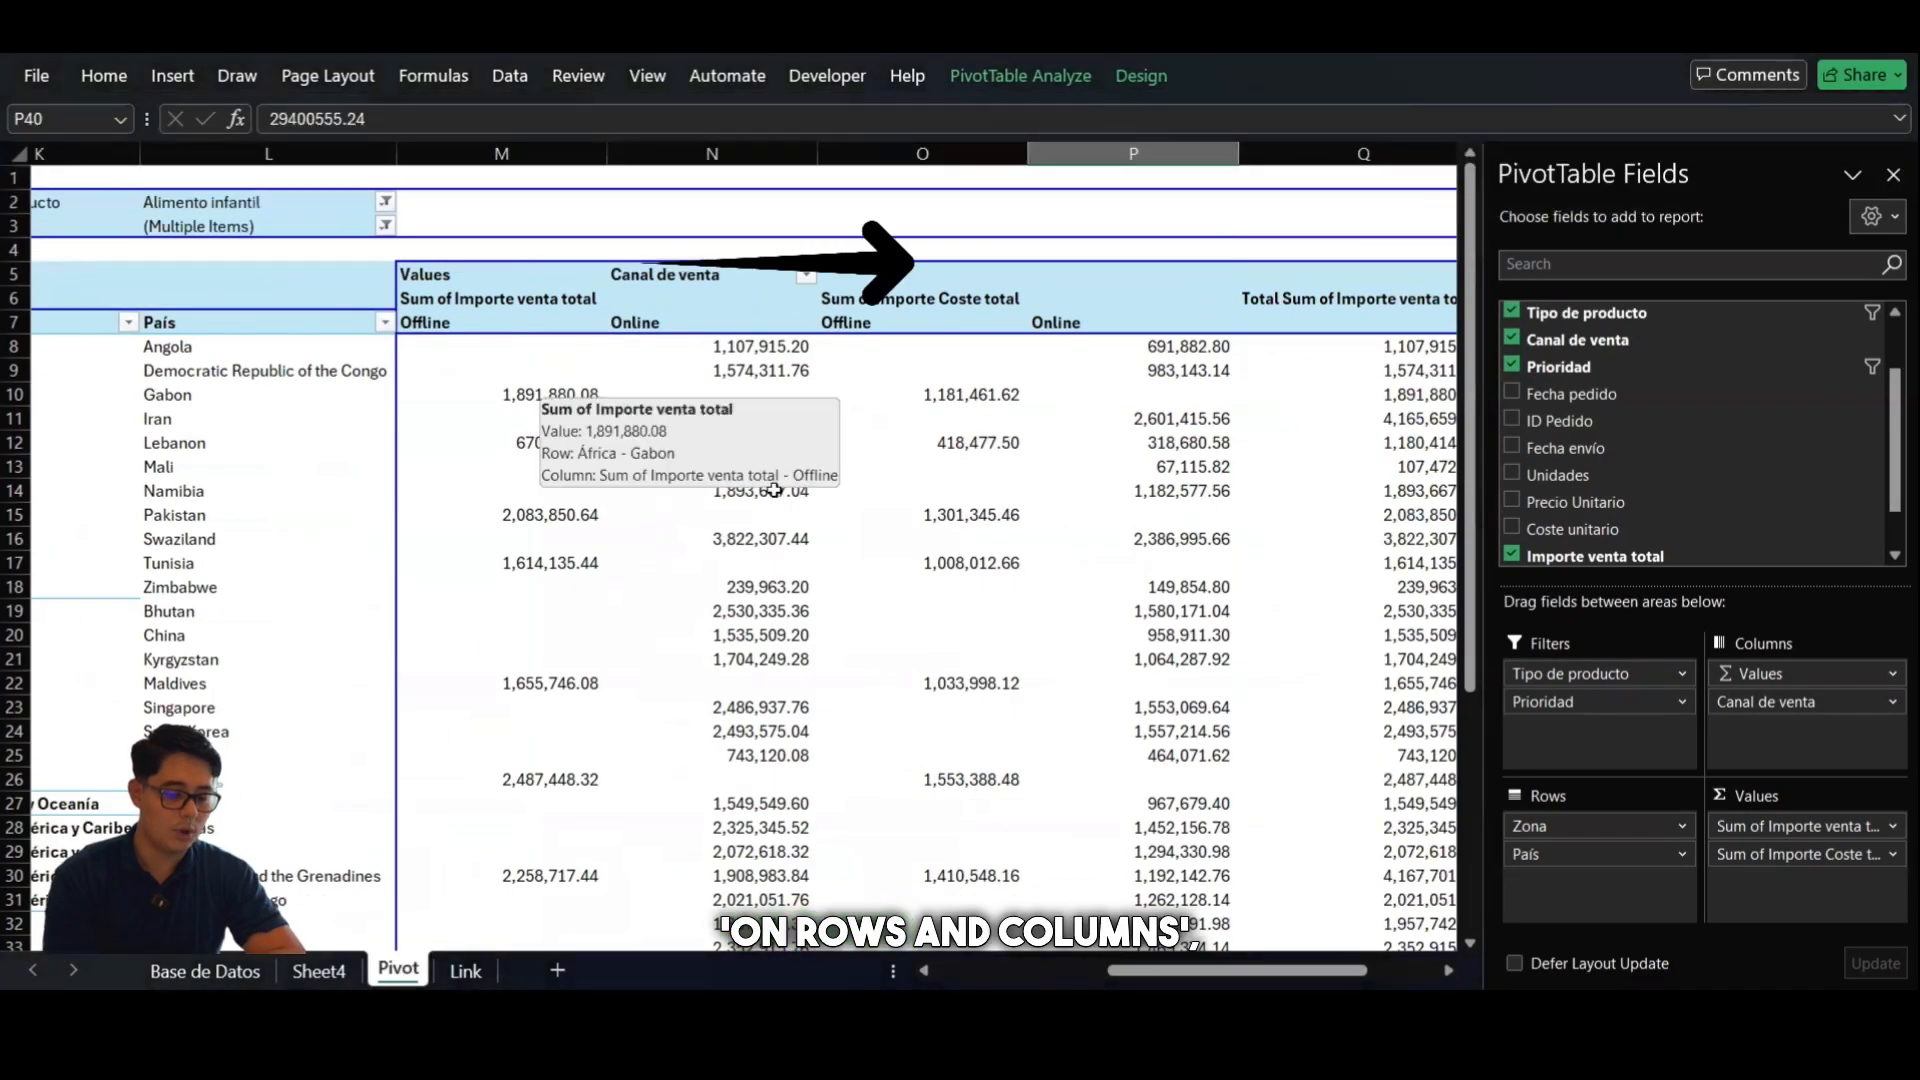
Examine the total columns for Importe venta total and Importe Coste total, and check the Grand Total row beneath them.
{"action": "scroll", "coordinate": [773, 484], "scroll_direction": "right", "scroll_amount": 3}
{"action": "left_click", "coordinate": [1119, 301]}
{"action": "left_click", "coordinate": [1119, 301]}
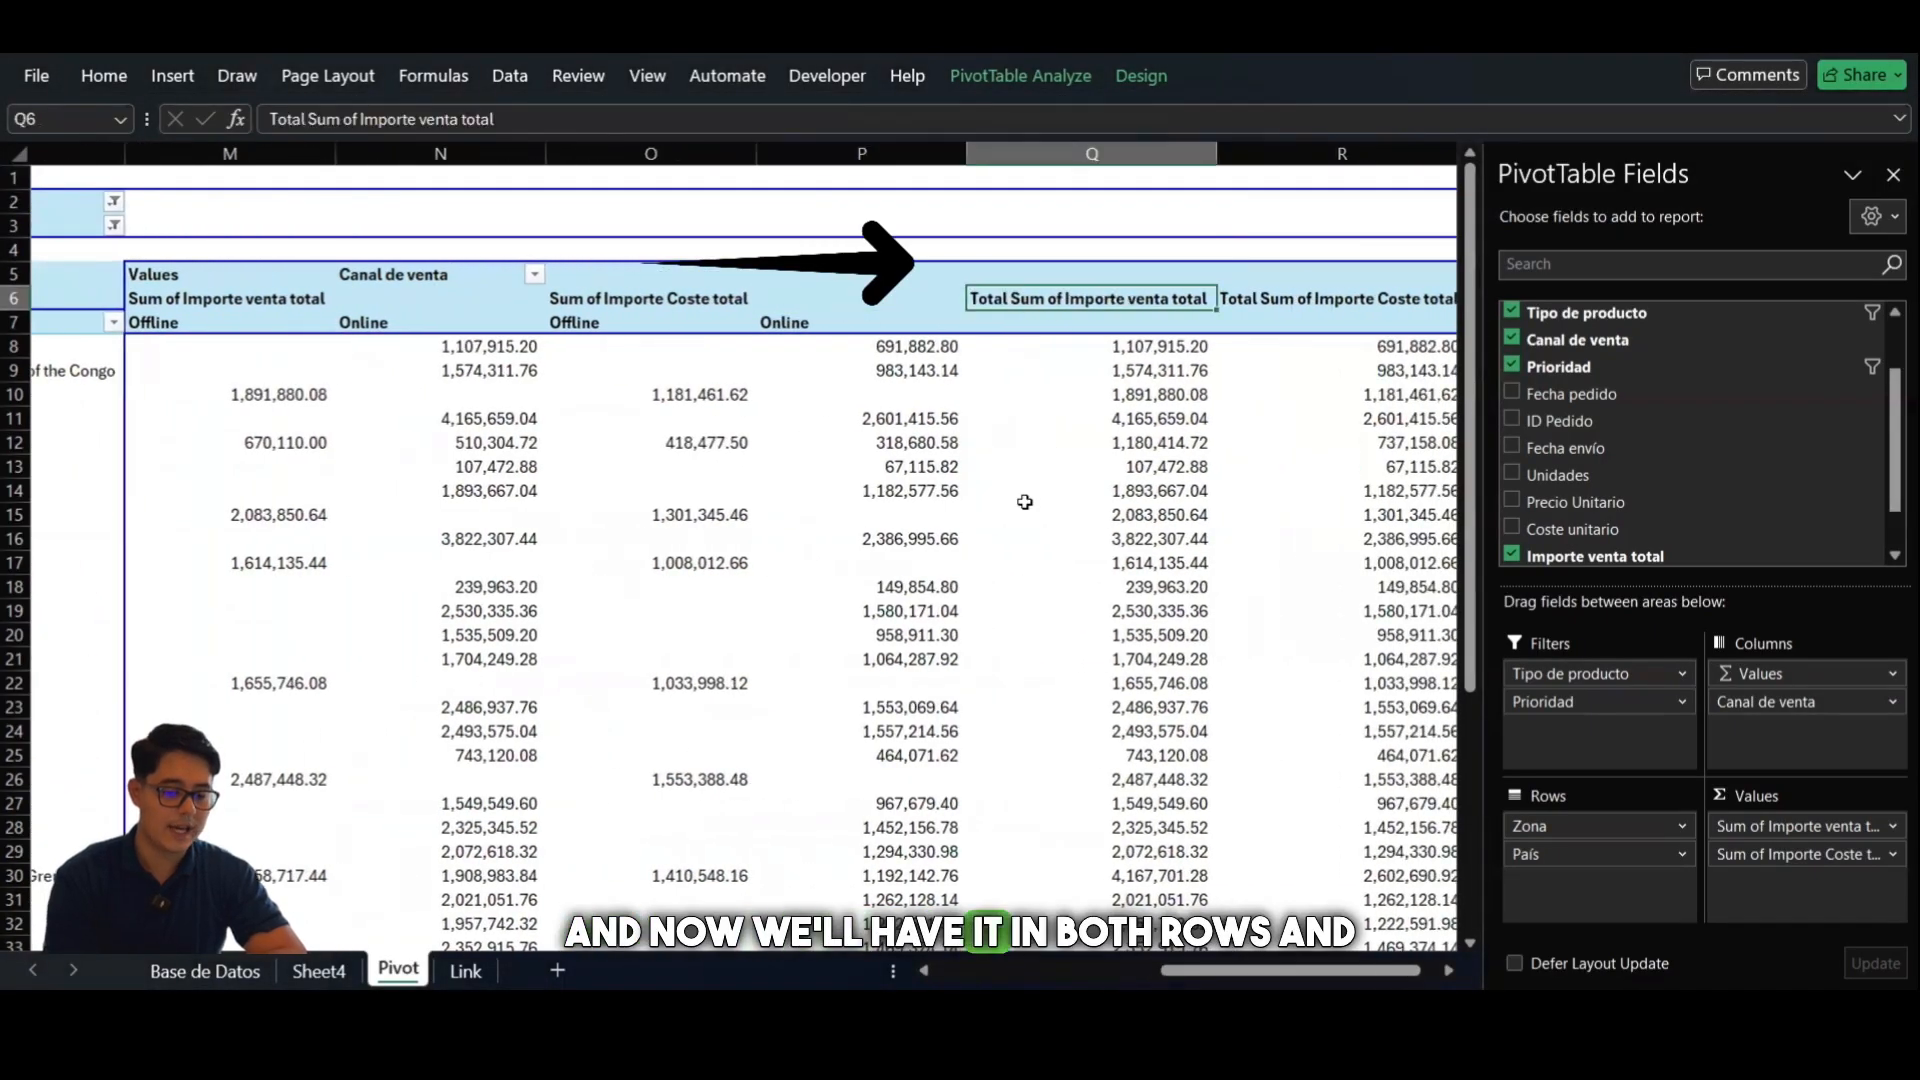
{"action": "scroll", "coordinate": [1022, 501], "scroll_direction": "down", "scroll_amount": 4}
{"action": "scroll", "coordinate": [1025, 501], "scroll_direction": "down", "scroll_amount": 6}
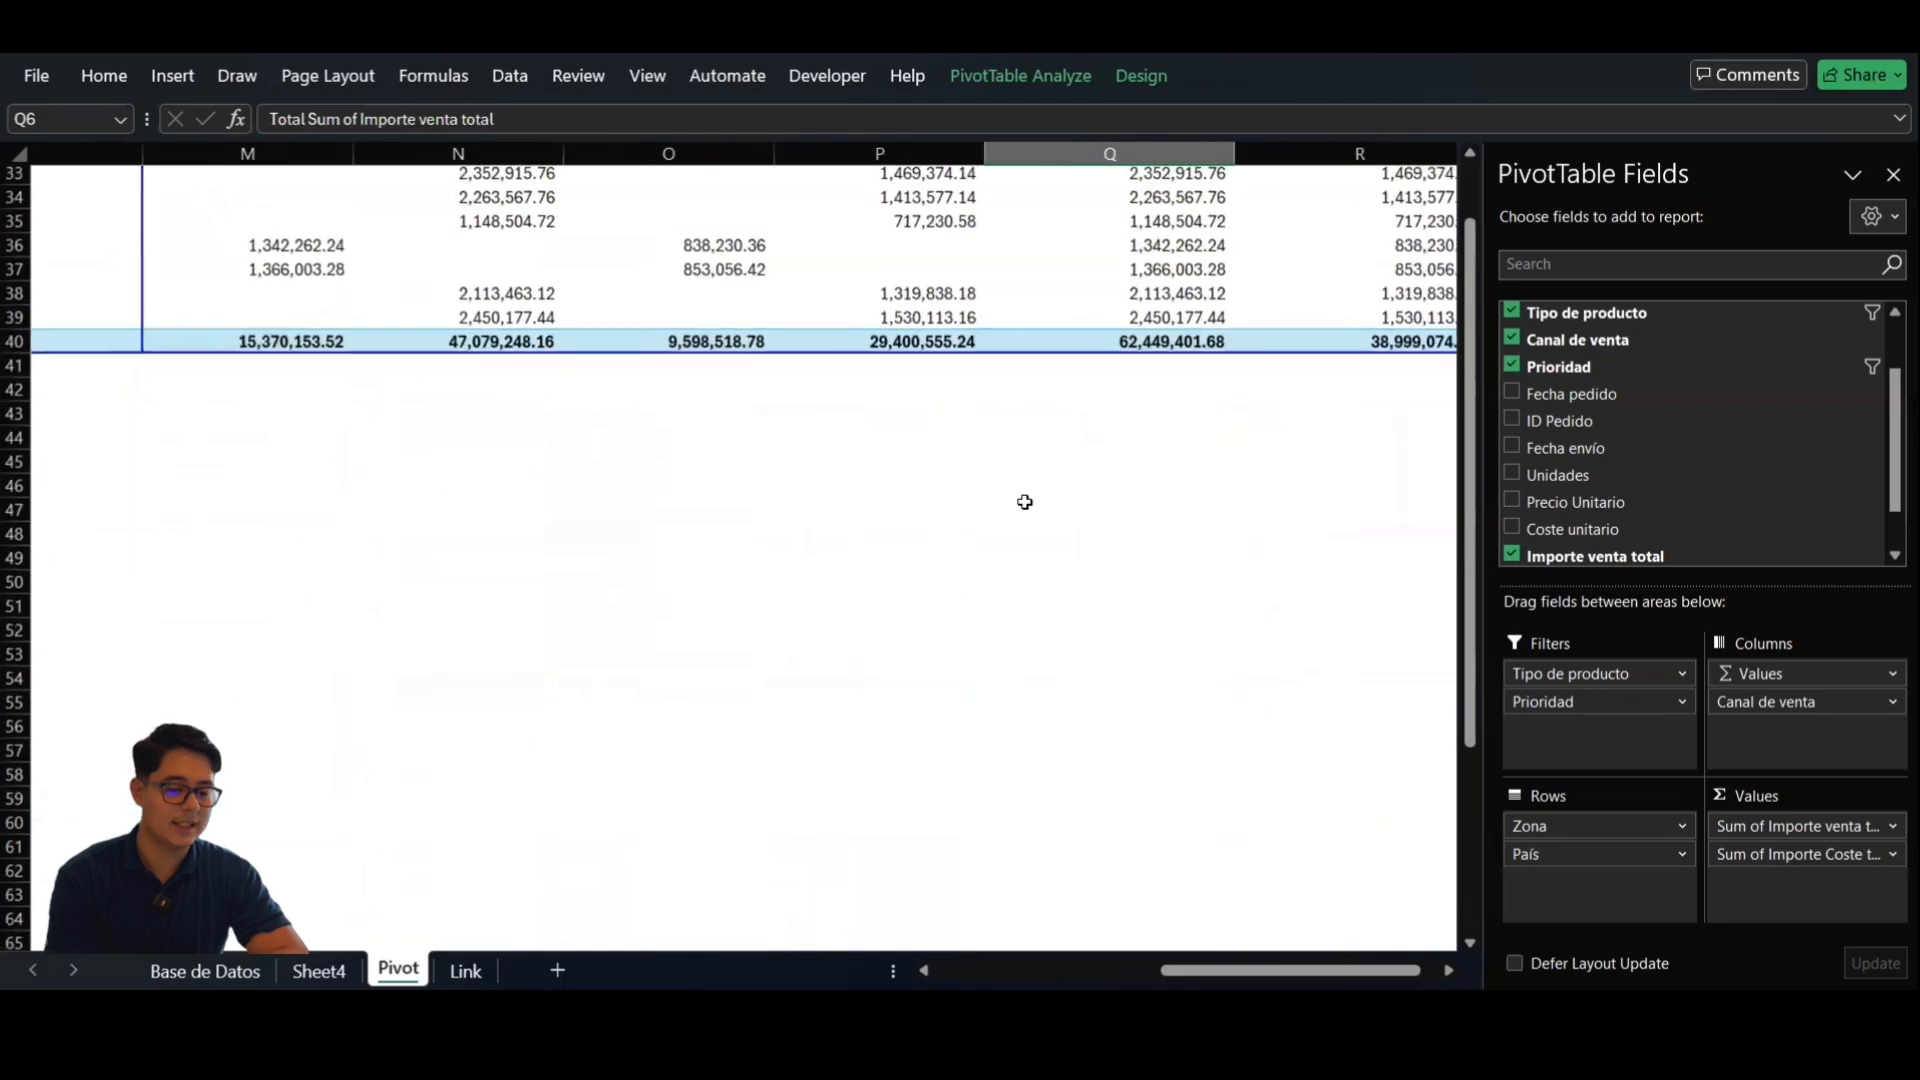
{"action": "scroll", "coordinate": [1025, 502], "scroll_direction": "up", "scroll_amount": 6}
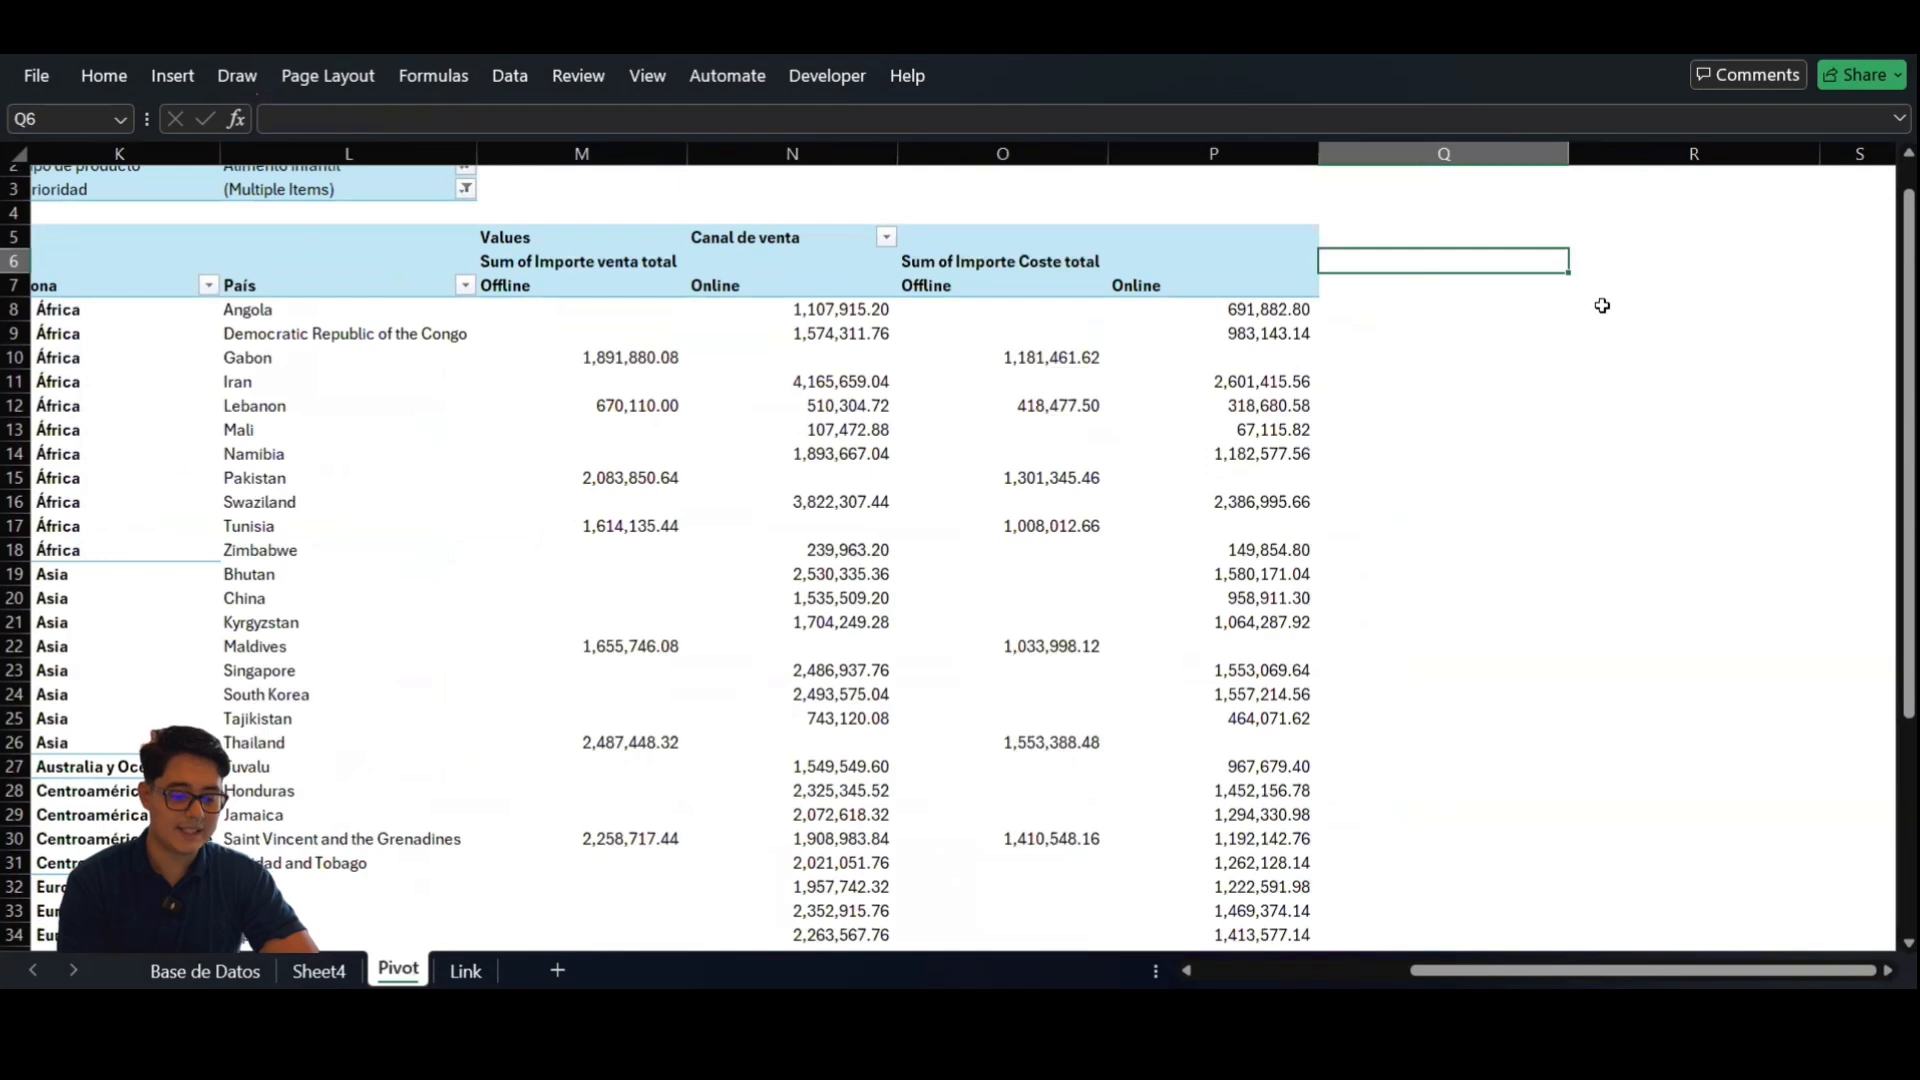
Select Lebanon's Offline value under Sum of Importe Coste total to make the pivot table active.
{"action": "left_click", "coordinate": [1030, 403]}
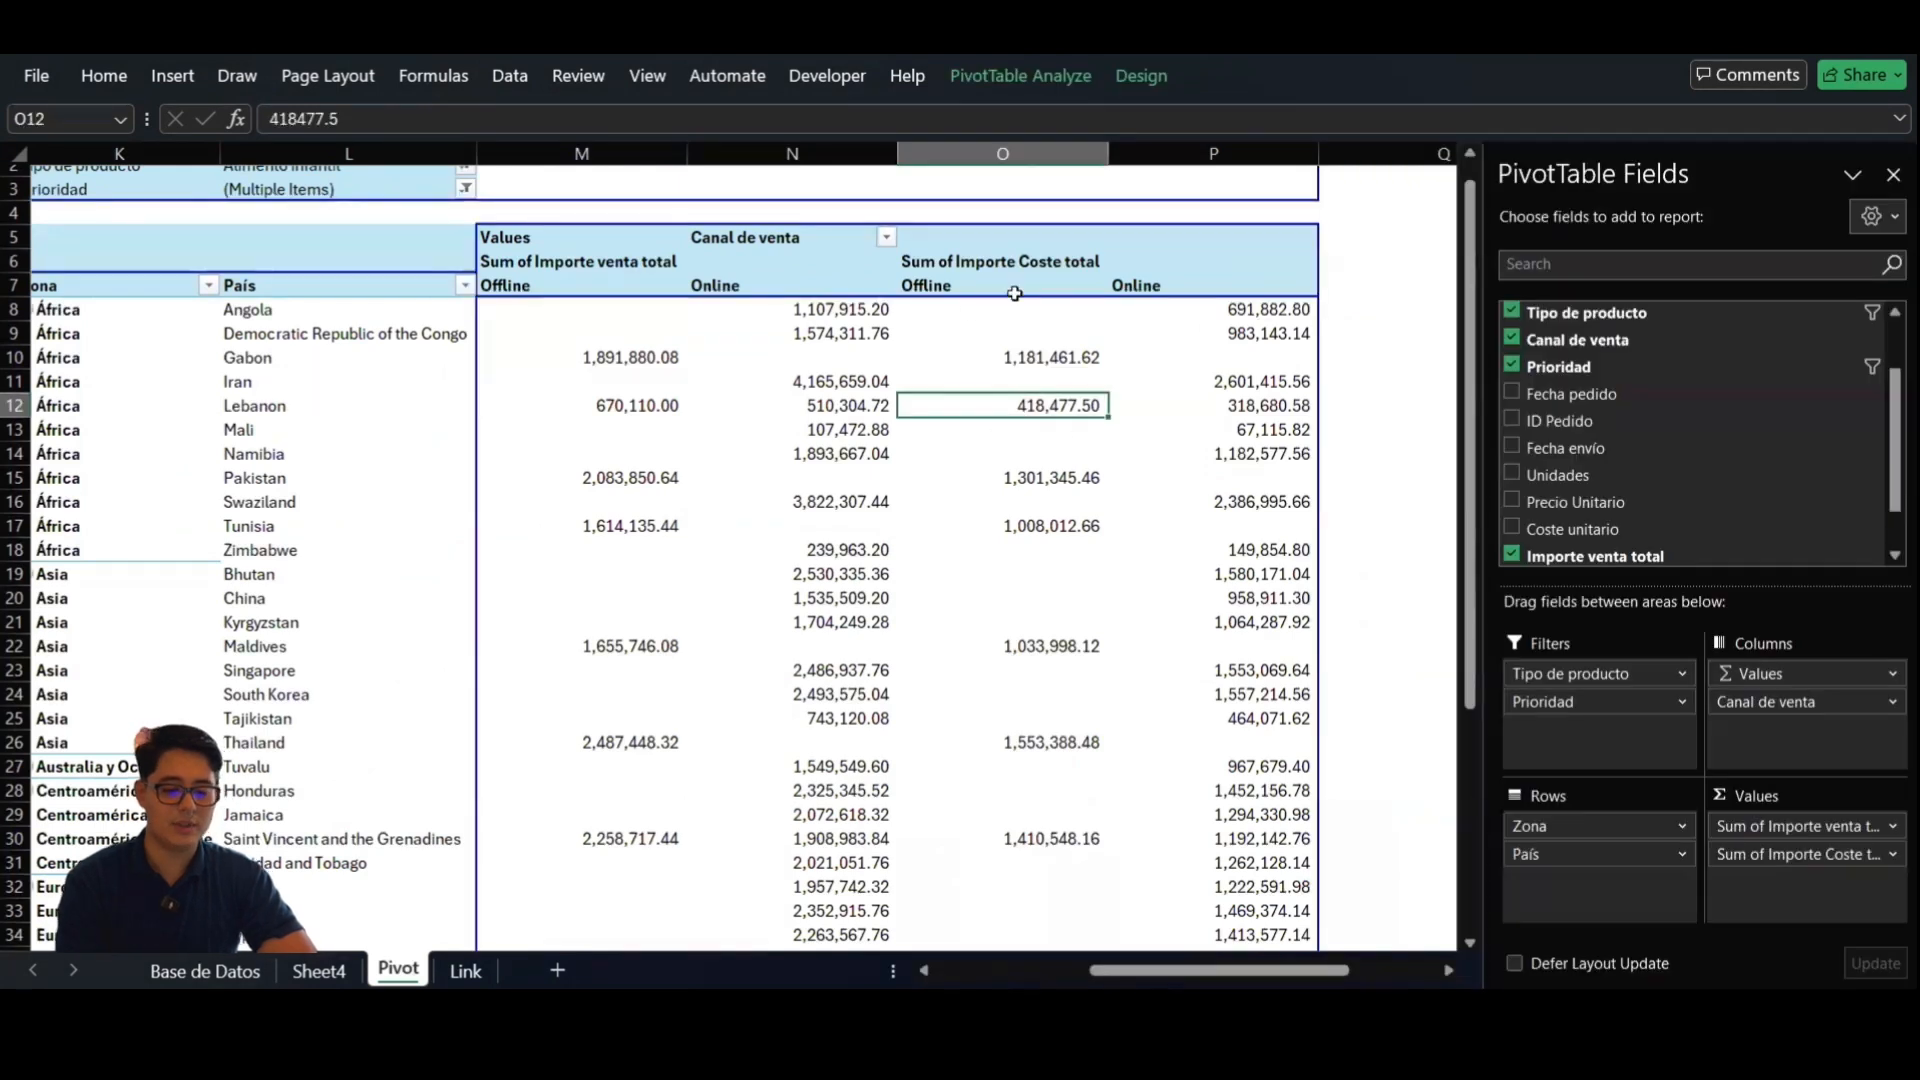